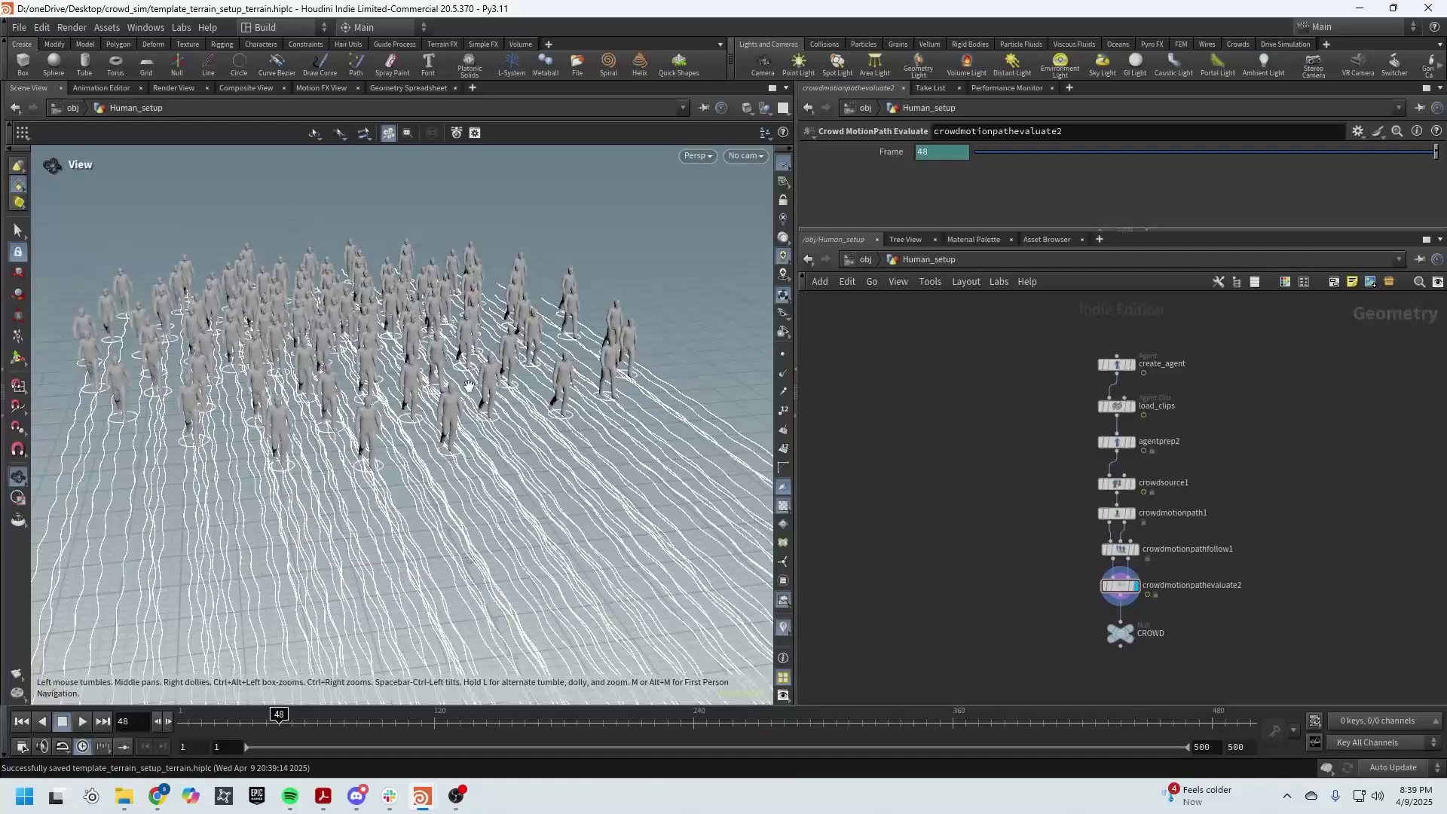
Step: Review the Human_setup crowd node chain from create_agent to CROWD, including the parameters of load_clips and agentprep2
drag(469, 386, 546, 479)
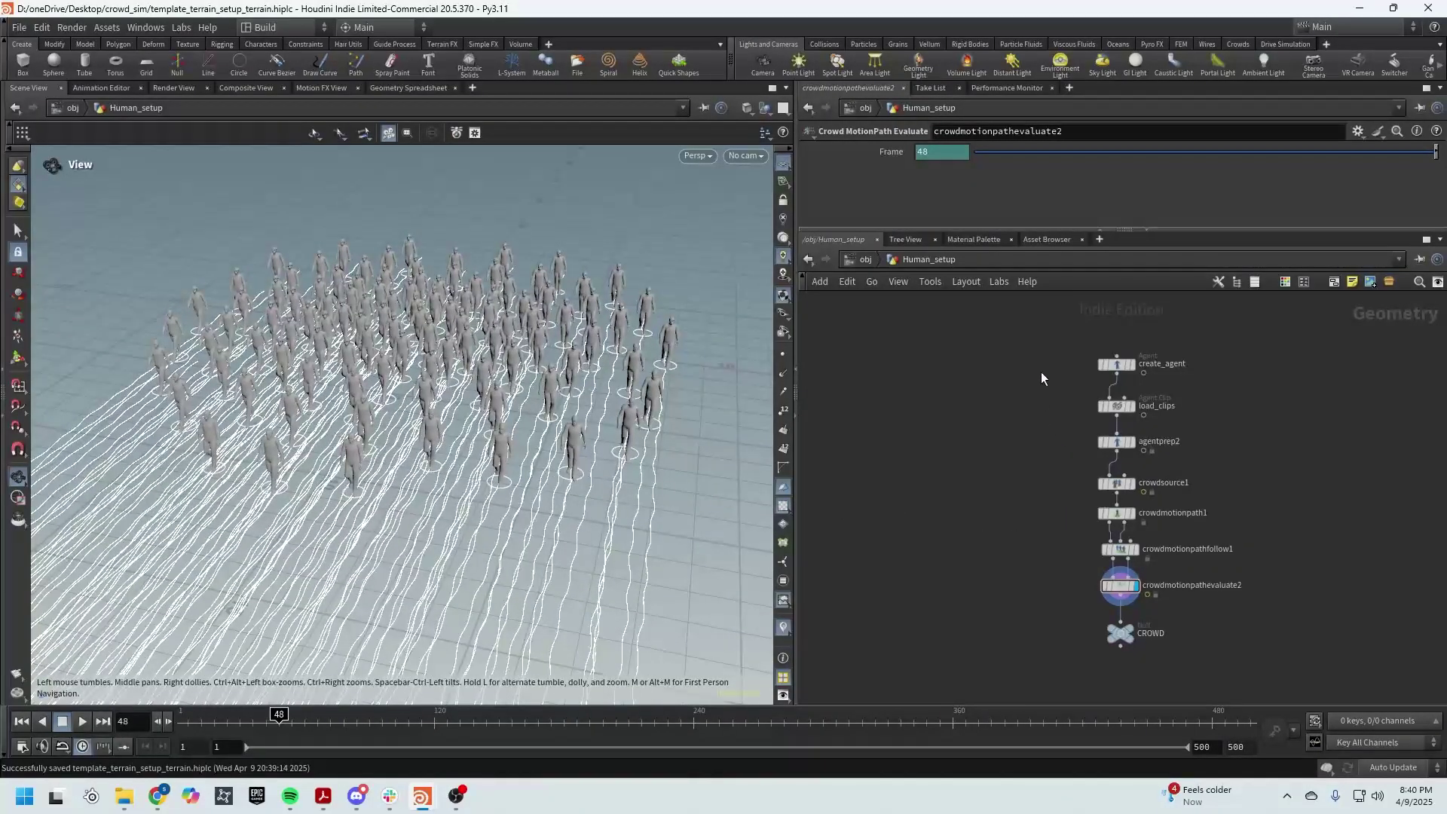
drag(1049, 352, 1068, 382)
click(1247, 658)
drag(1259, 653, 1023, 340)
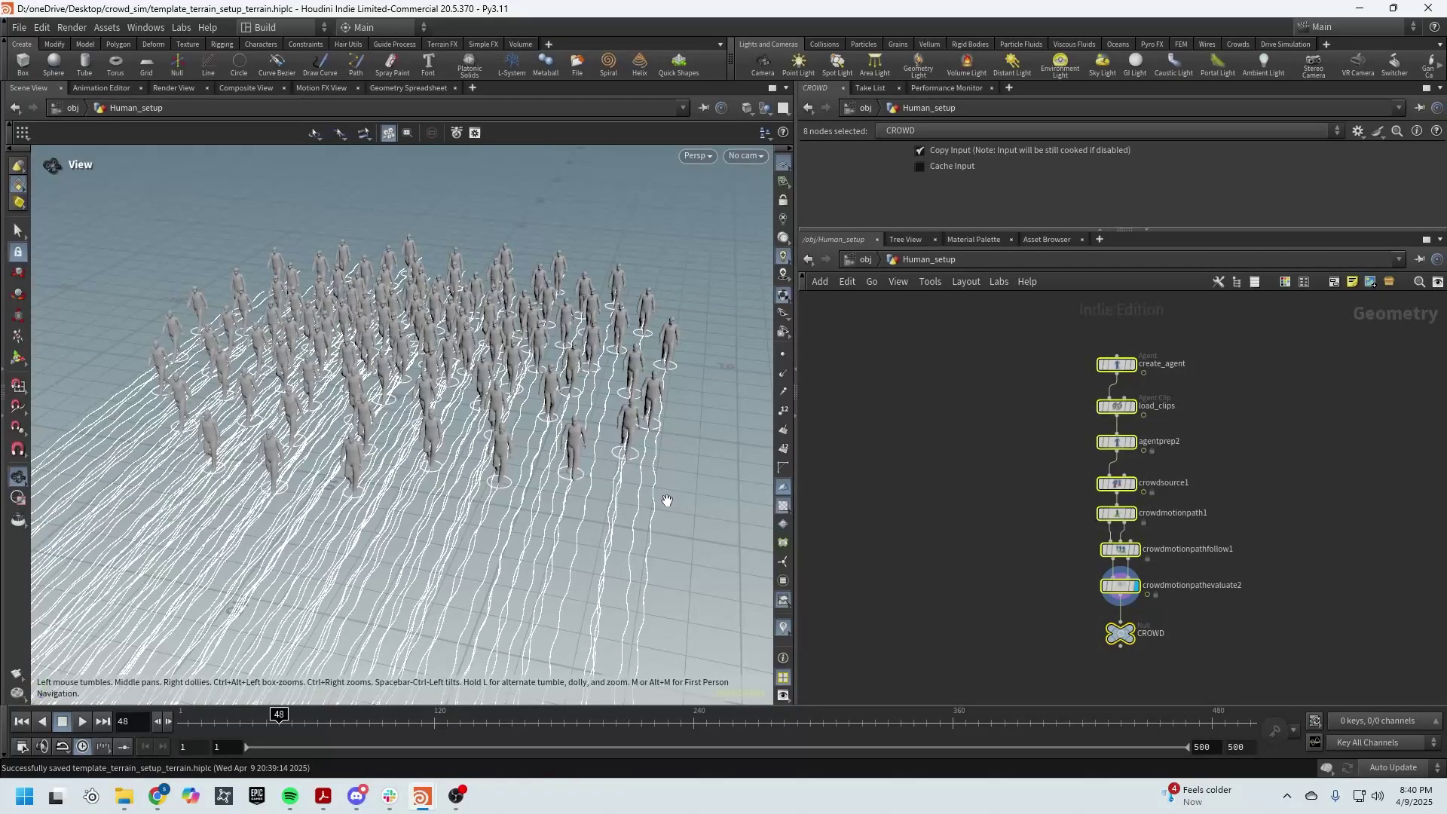
middle_drag(1249, 561, 1200, 538)
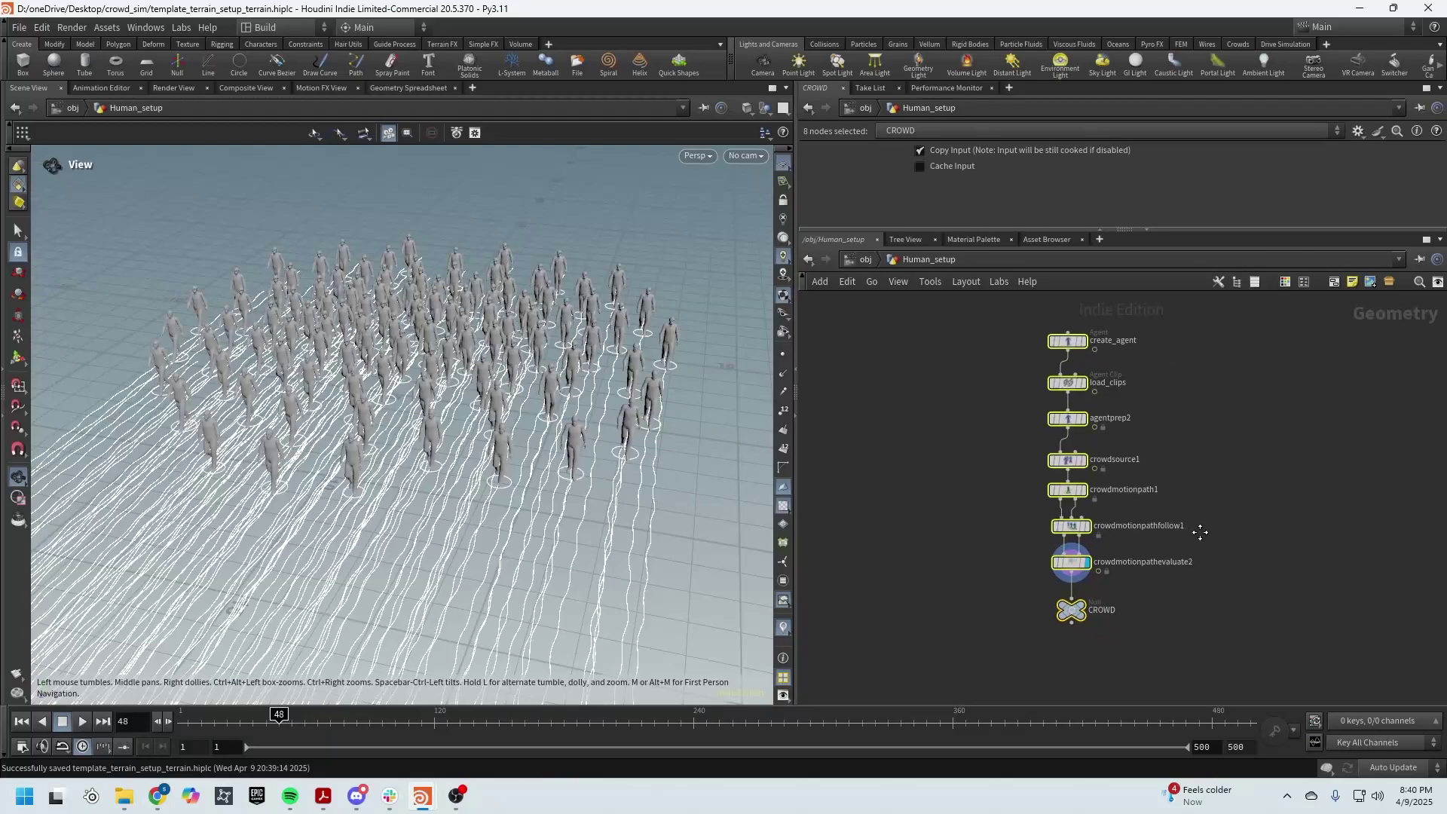
click(1231, 381)
drag(1190, 317, 1143, 414)
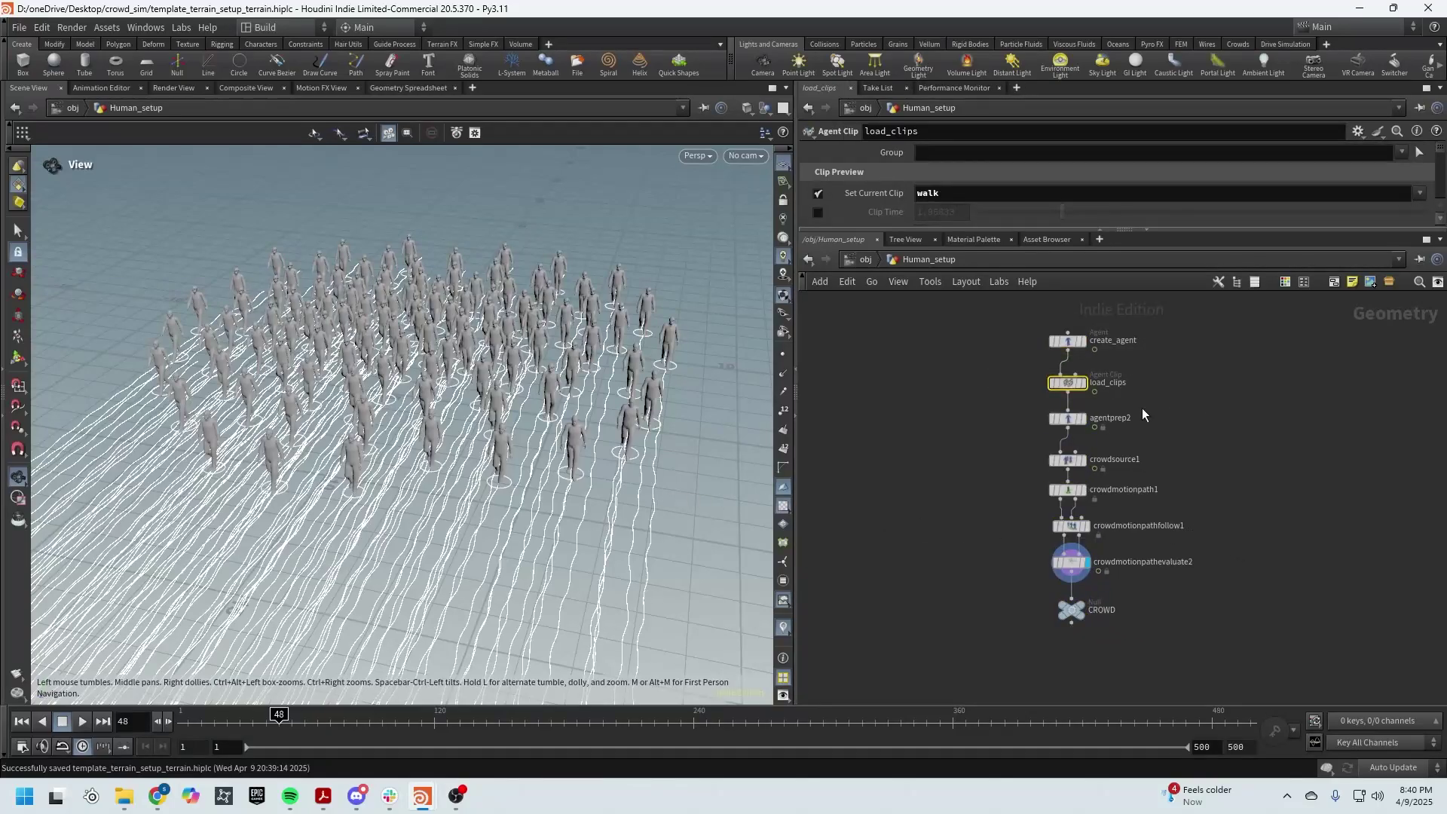
drag(1236, 441, 1234, 444)
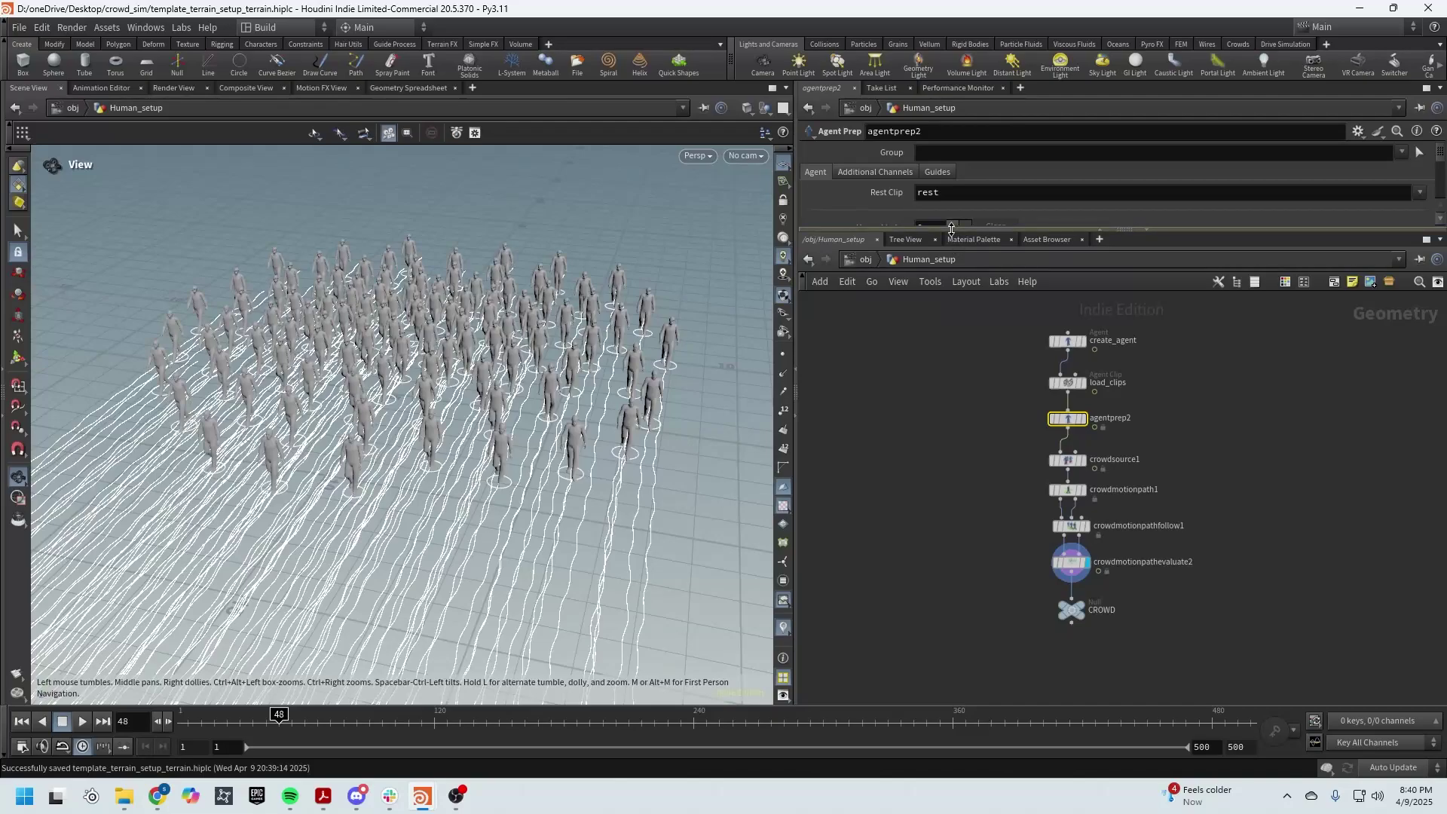
drag(951, 229, 966, 330)
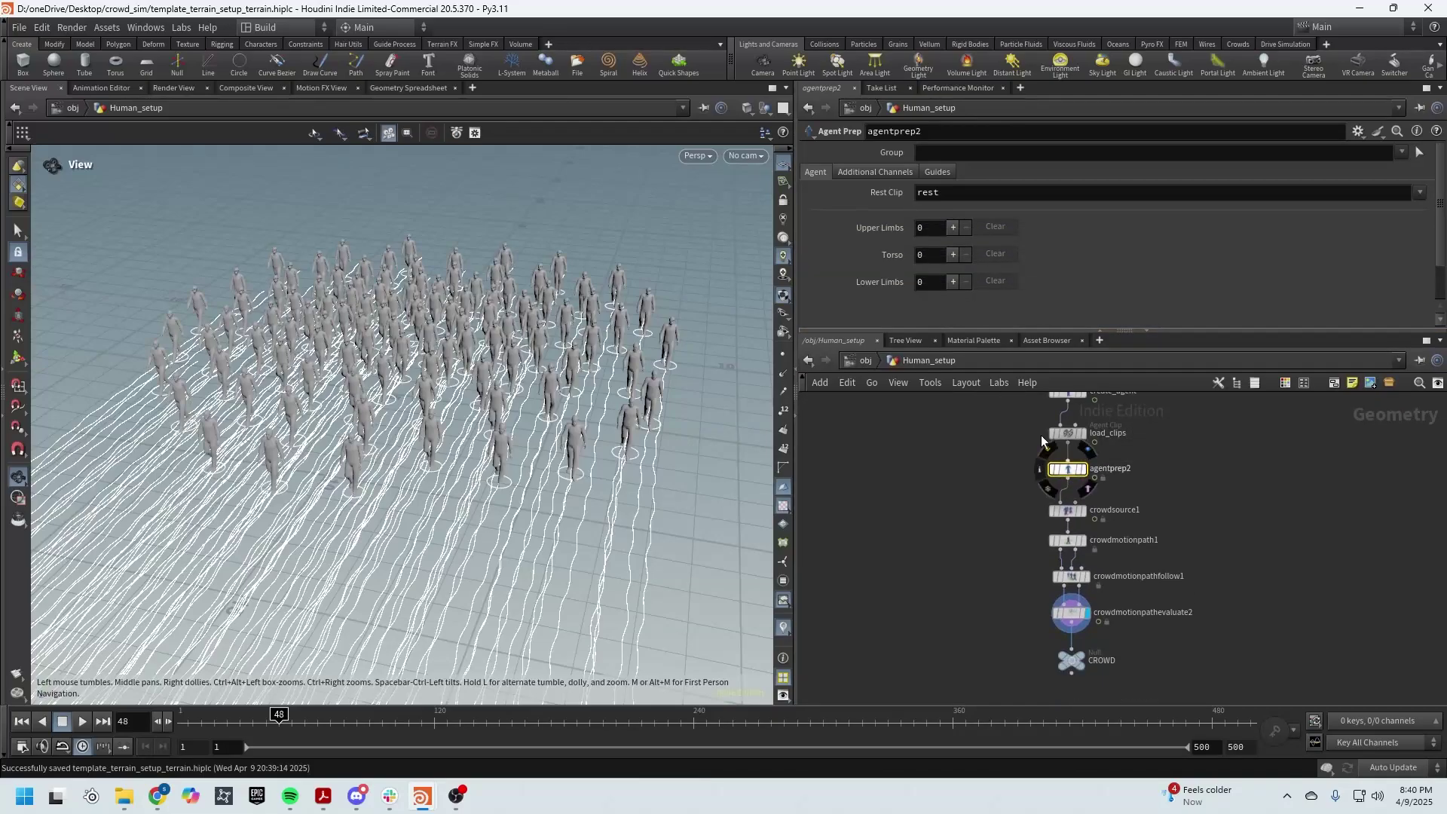
scroll(1172, 414, up, 2)
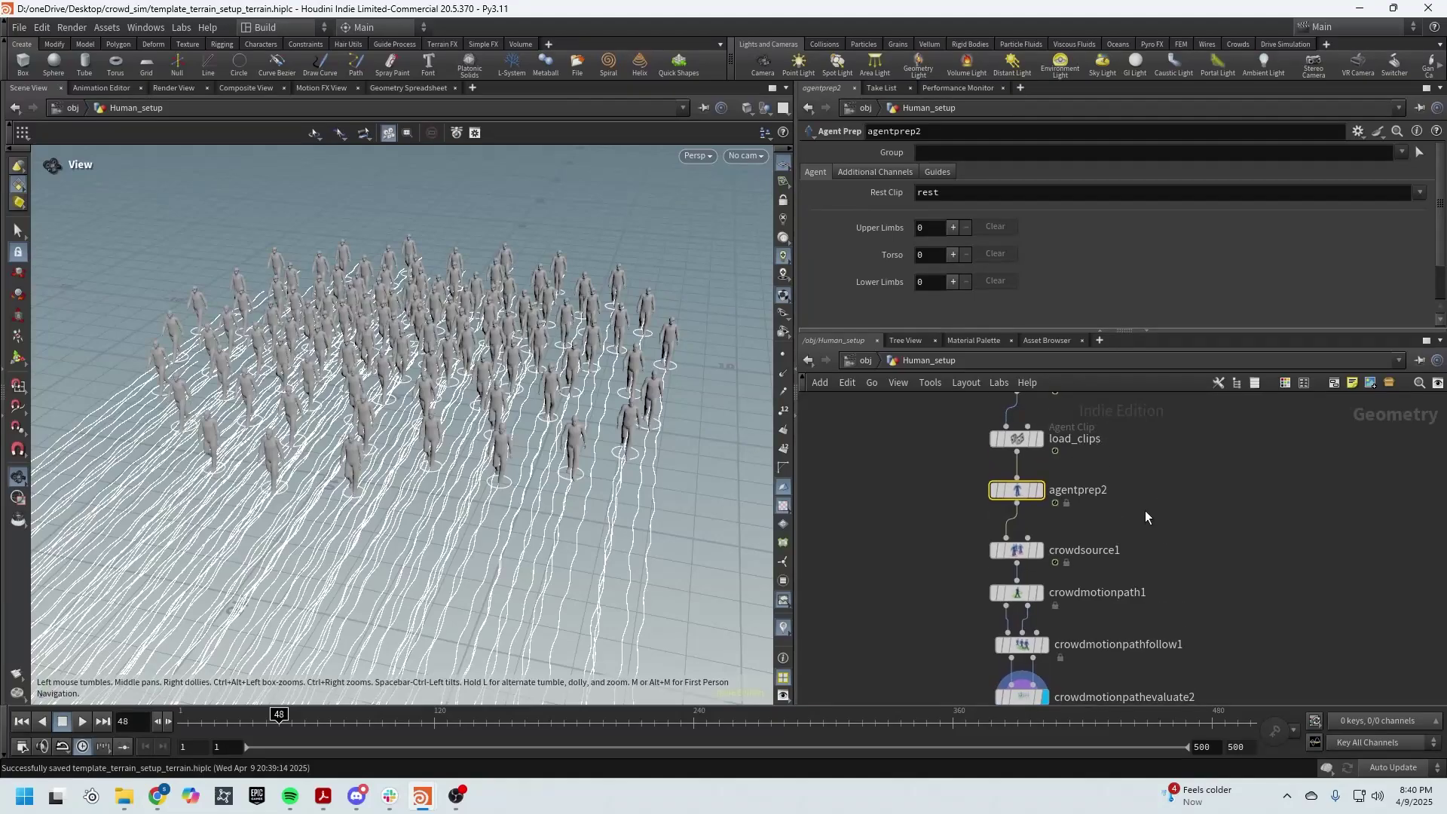
mouse_move(986, 497)
middle_drag(1247, 618, 1231, 536)
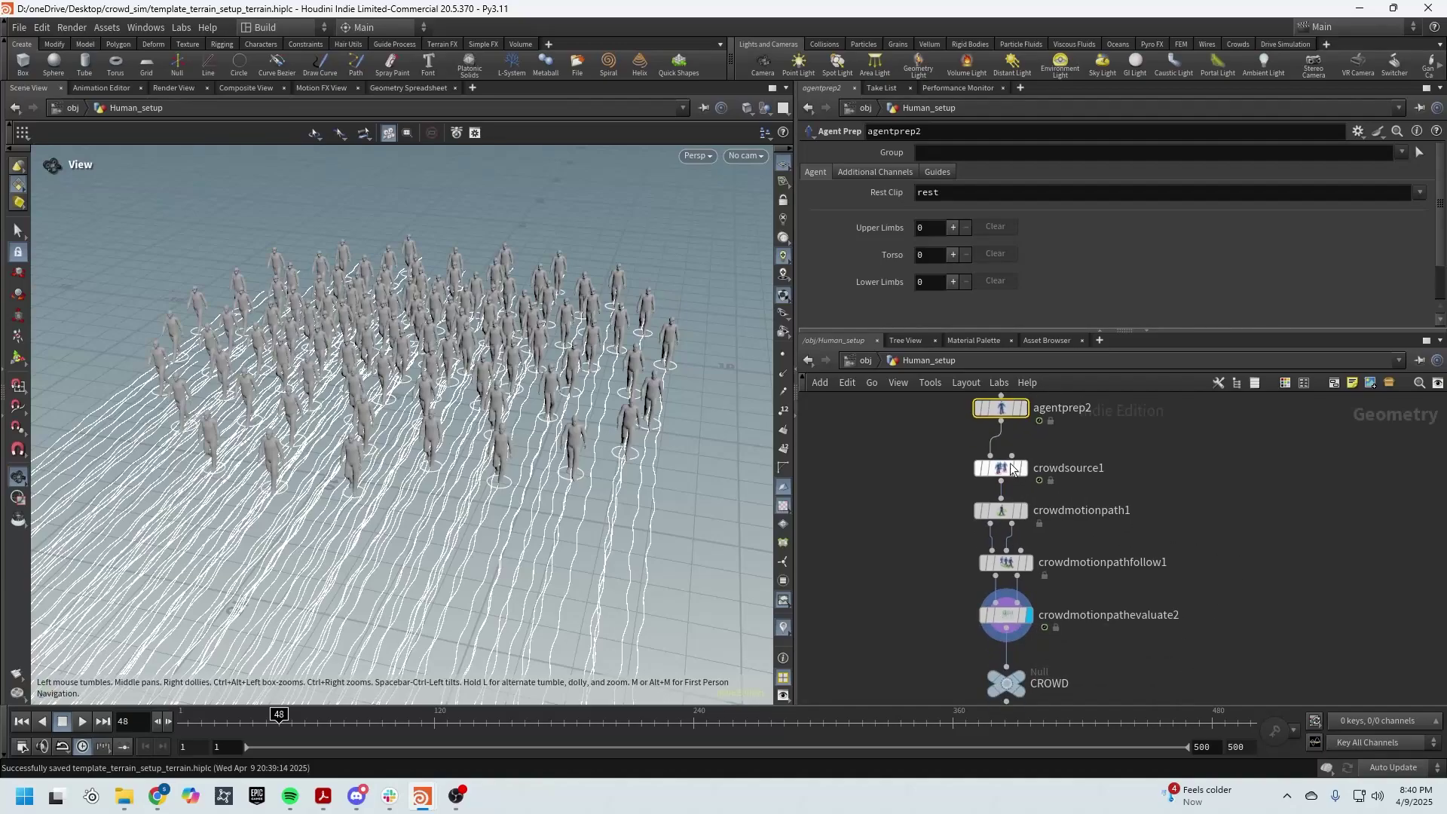
Step: Display the crowdsource1, crowdmotionpath1 and crowdmotionpathfollow1 results one after another, and inspect the parameters of crowdmotionpathevaluate2
click(1026, 468)
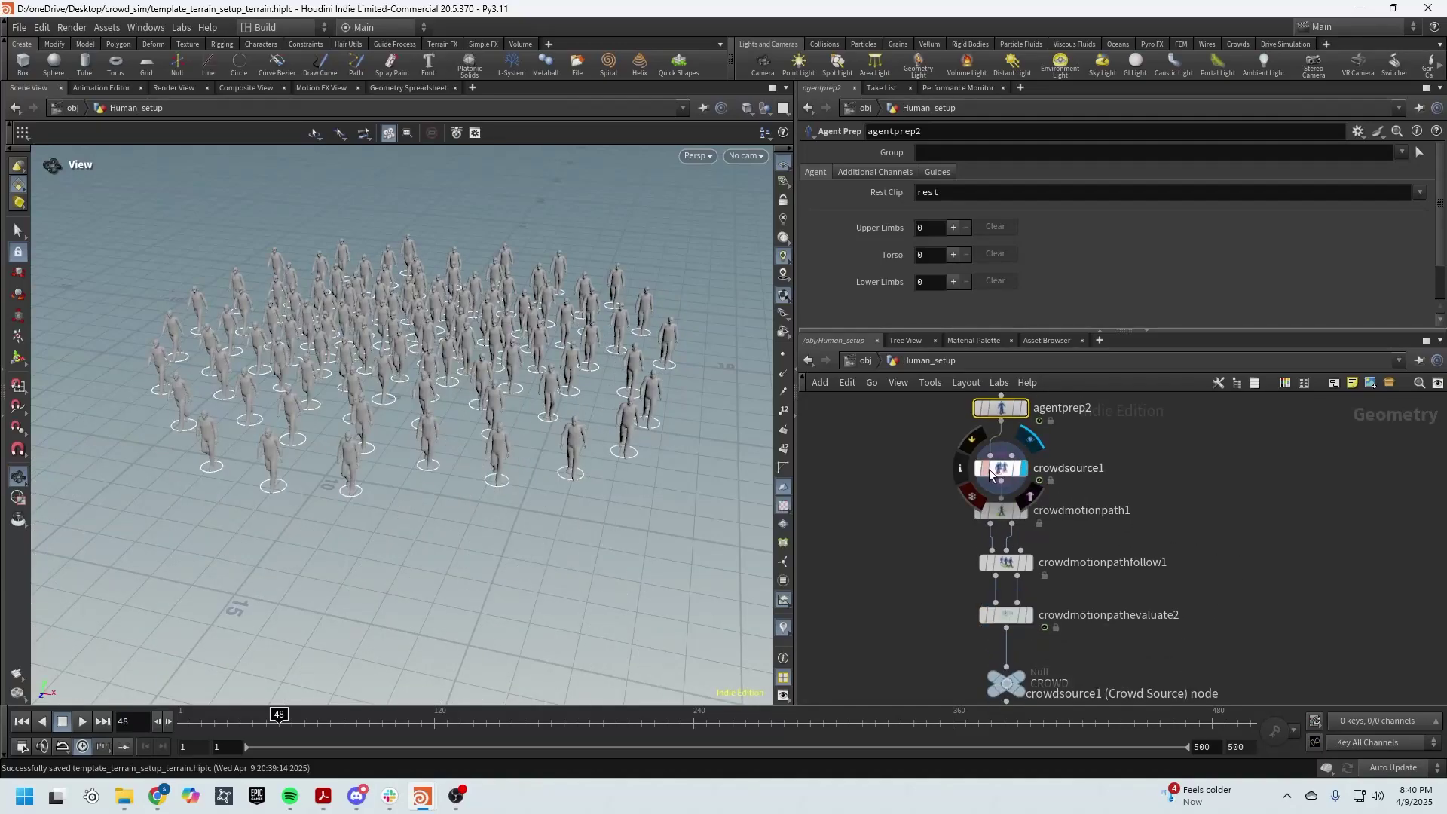
click(989, 473)
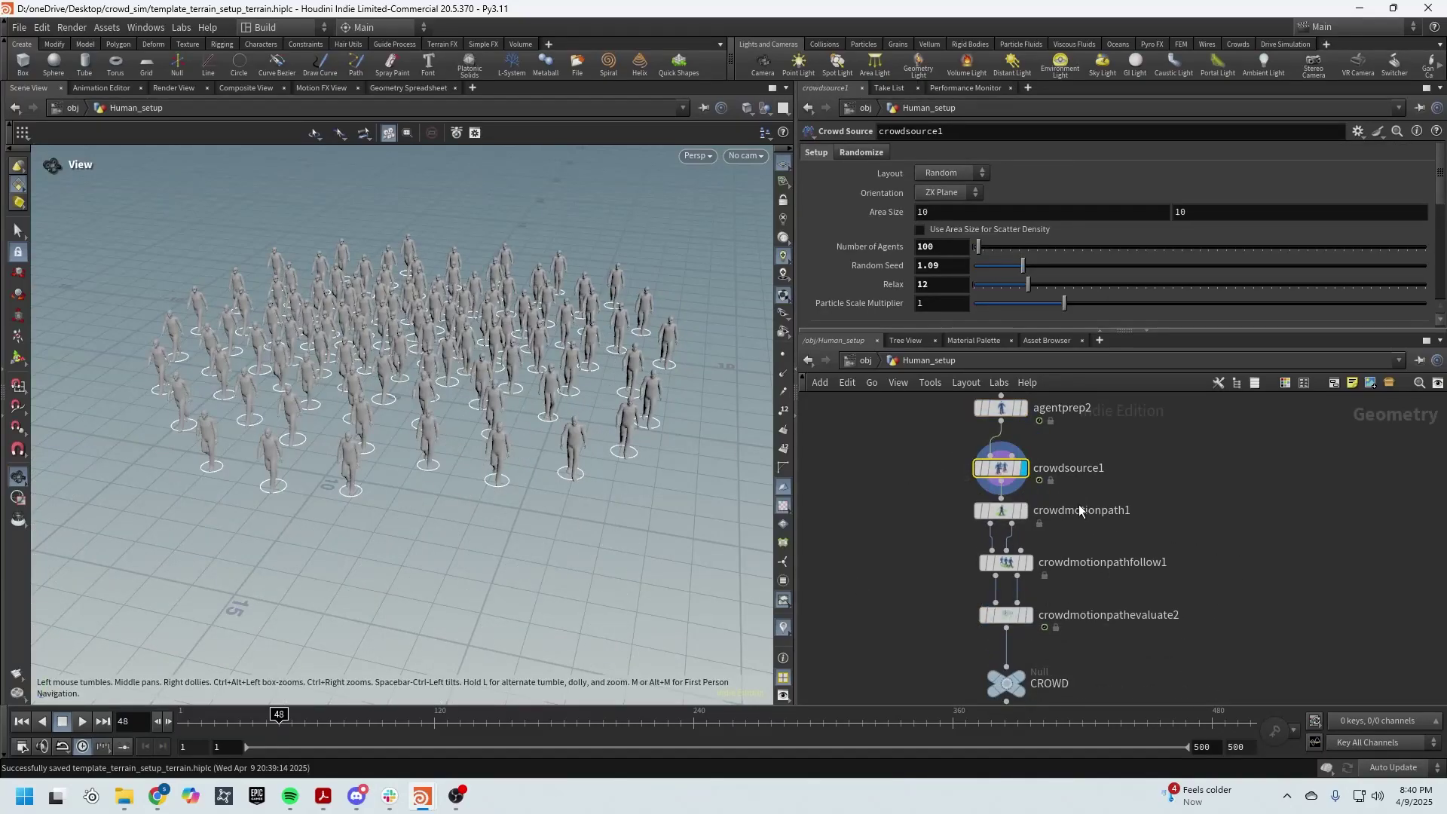
click(1027, 511)
mouse_move(1029, 566)
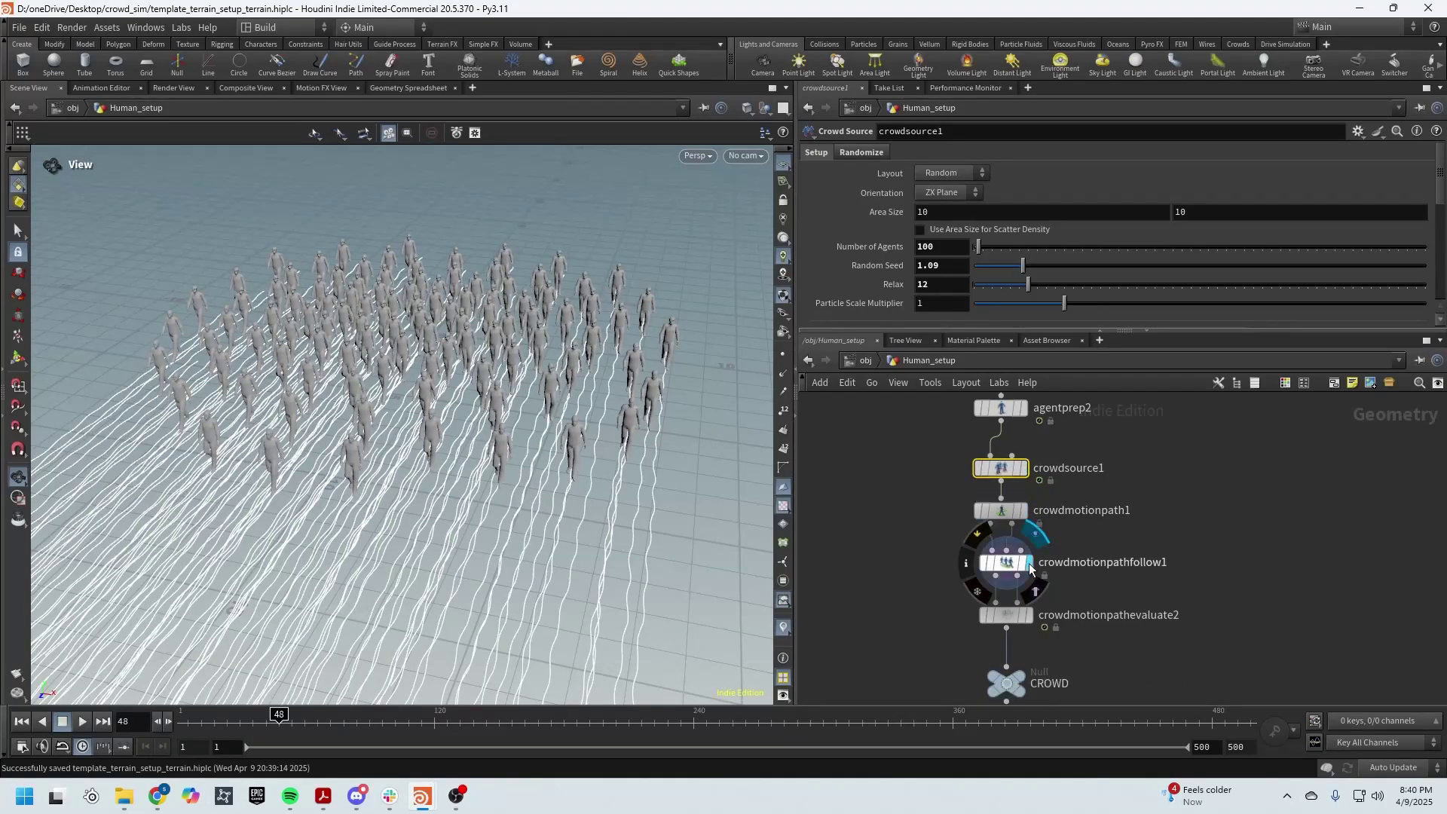
mouse_move(1029, 626)
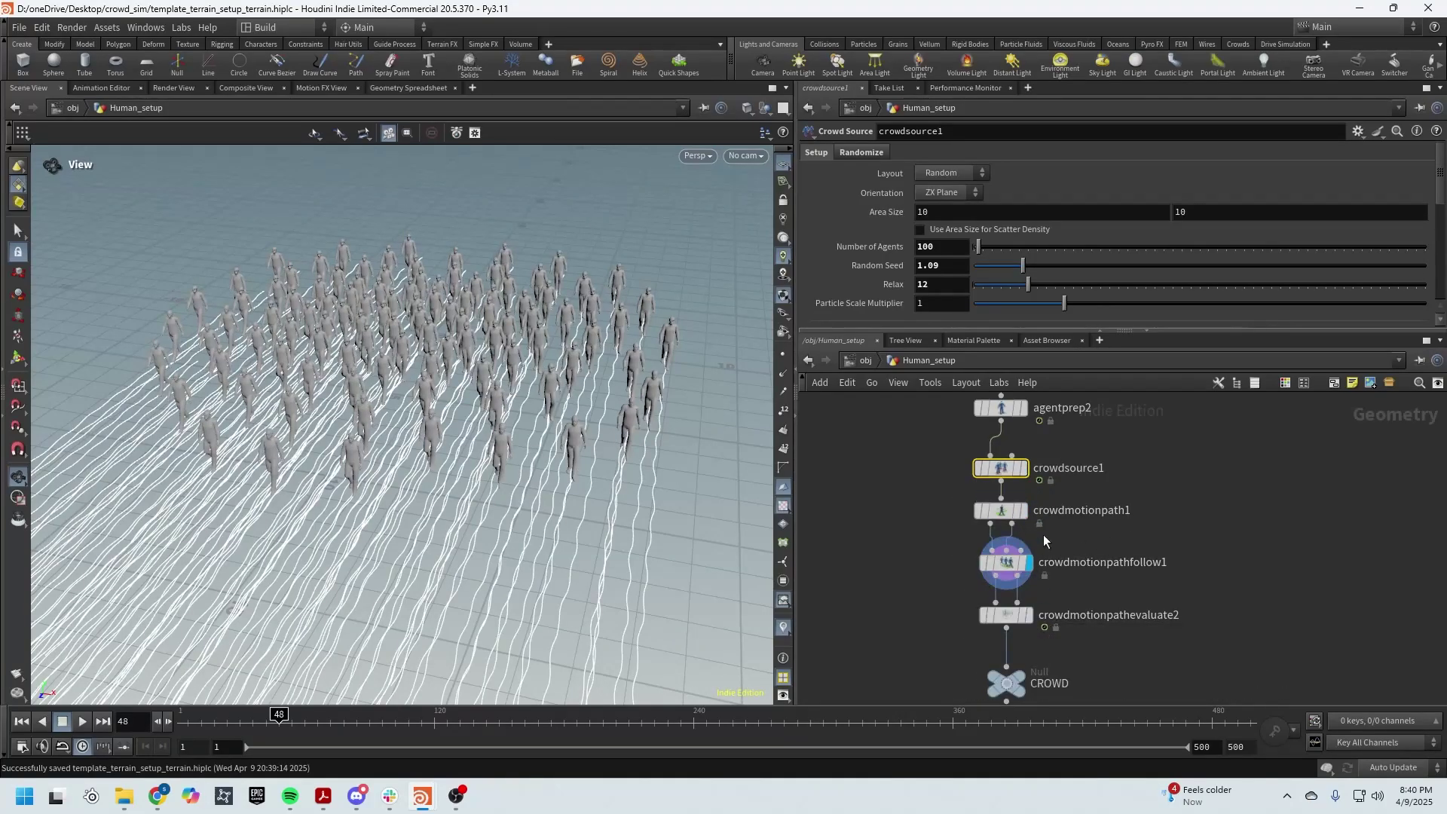
click(1007, 615)
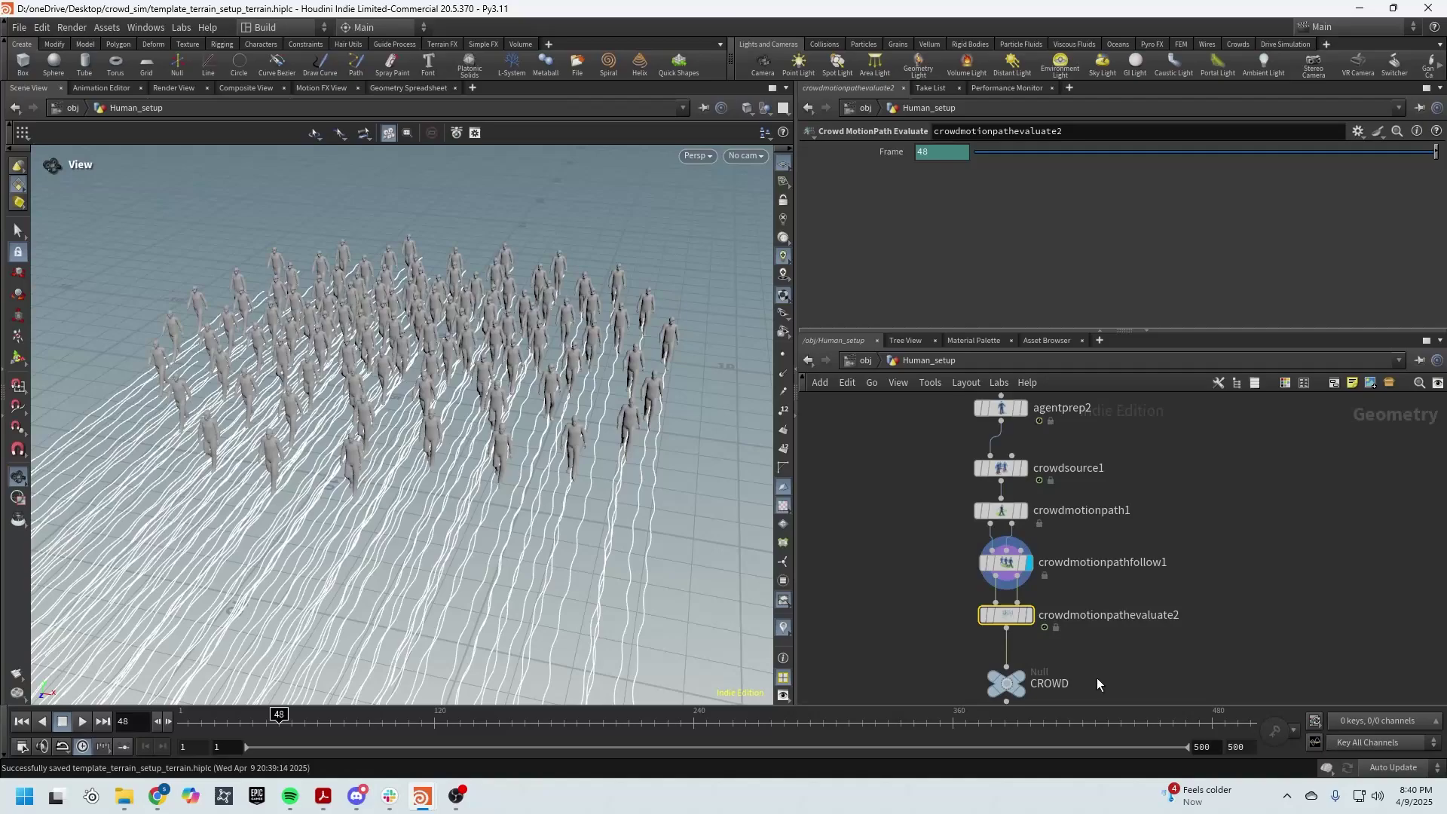
middle_drag(1098, 684, 1089, 657)
Step: Play the crowd animation from frame 1, examine the walking agents up close and from afar, and return to frame 1
right_drag(646, 506, 438, 431)
click(20, 722)
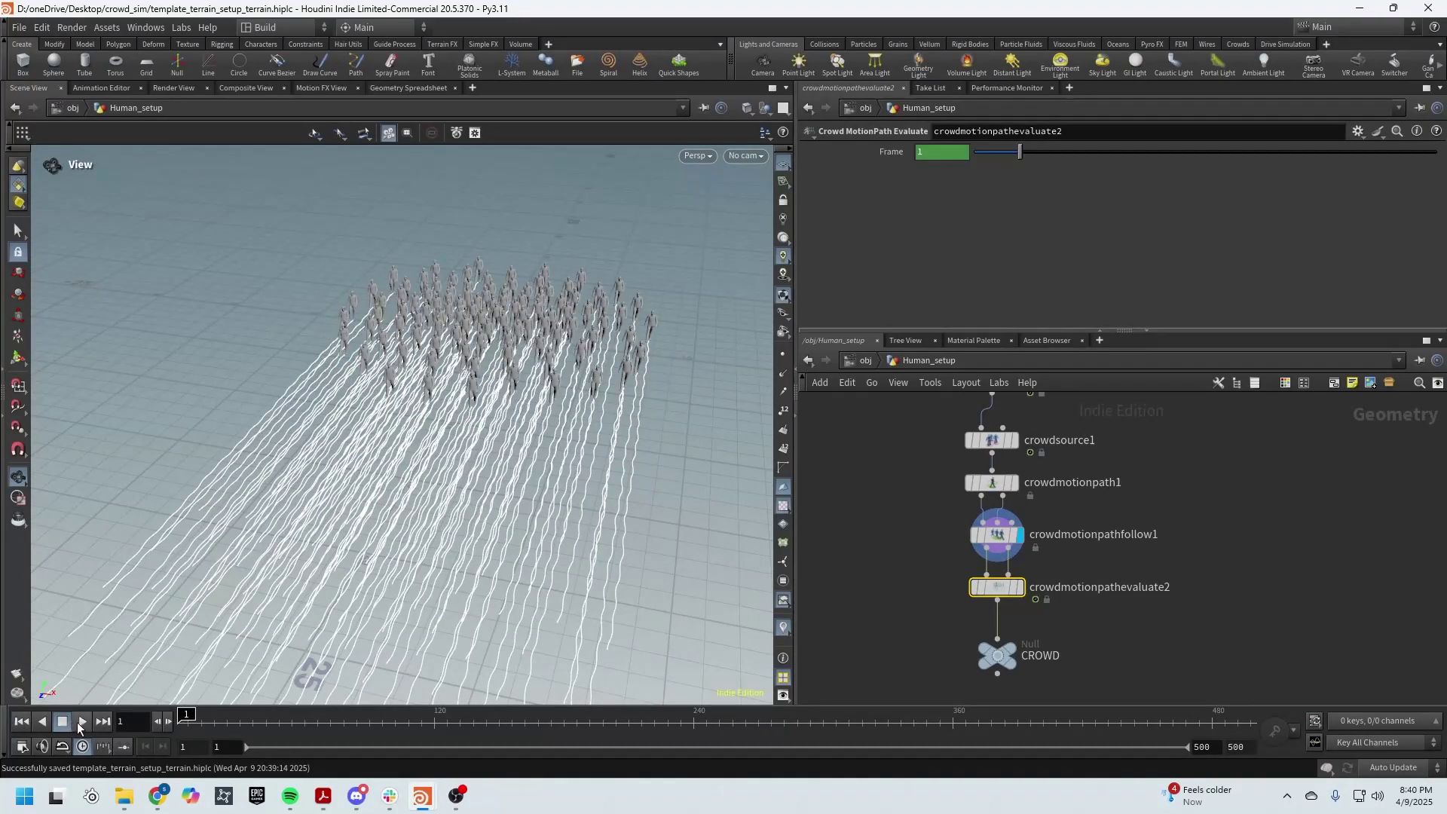
click(82, 721)
right_drag(406, 343, 879, 417)
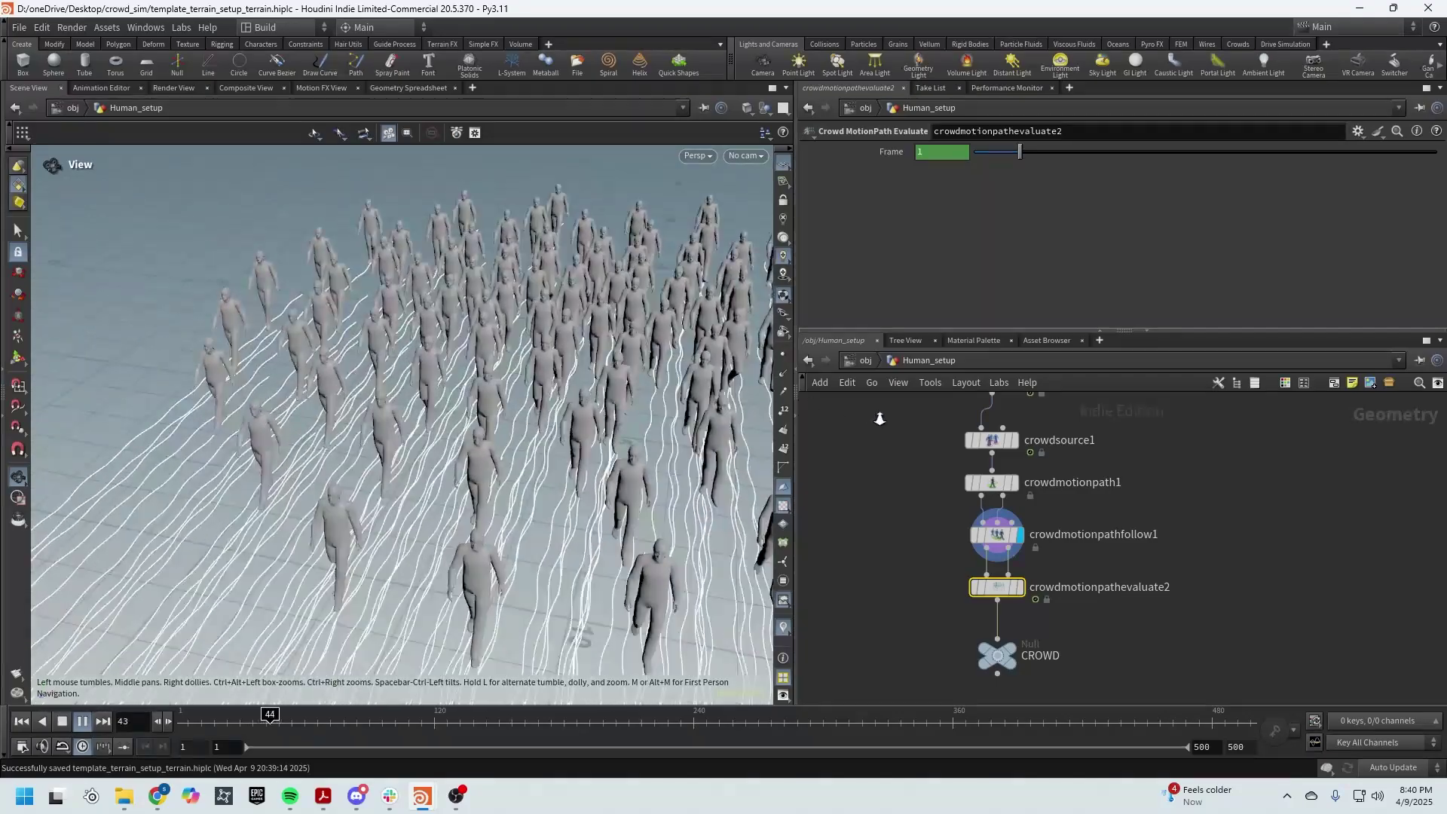
drag(339, 422, 416, 283)
middle_drag(416, 282, 416, 308)
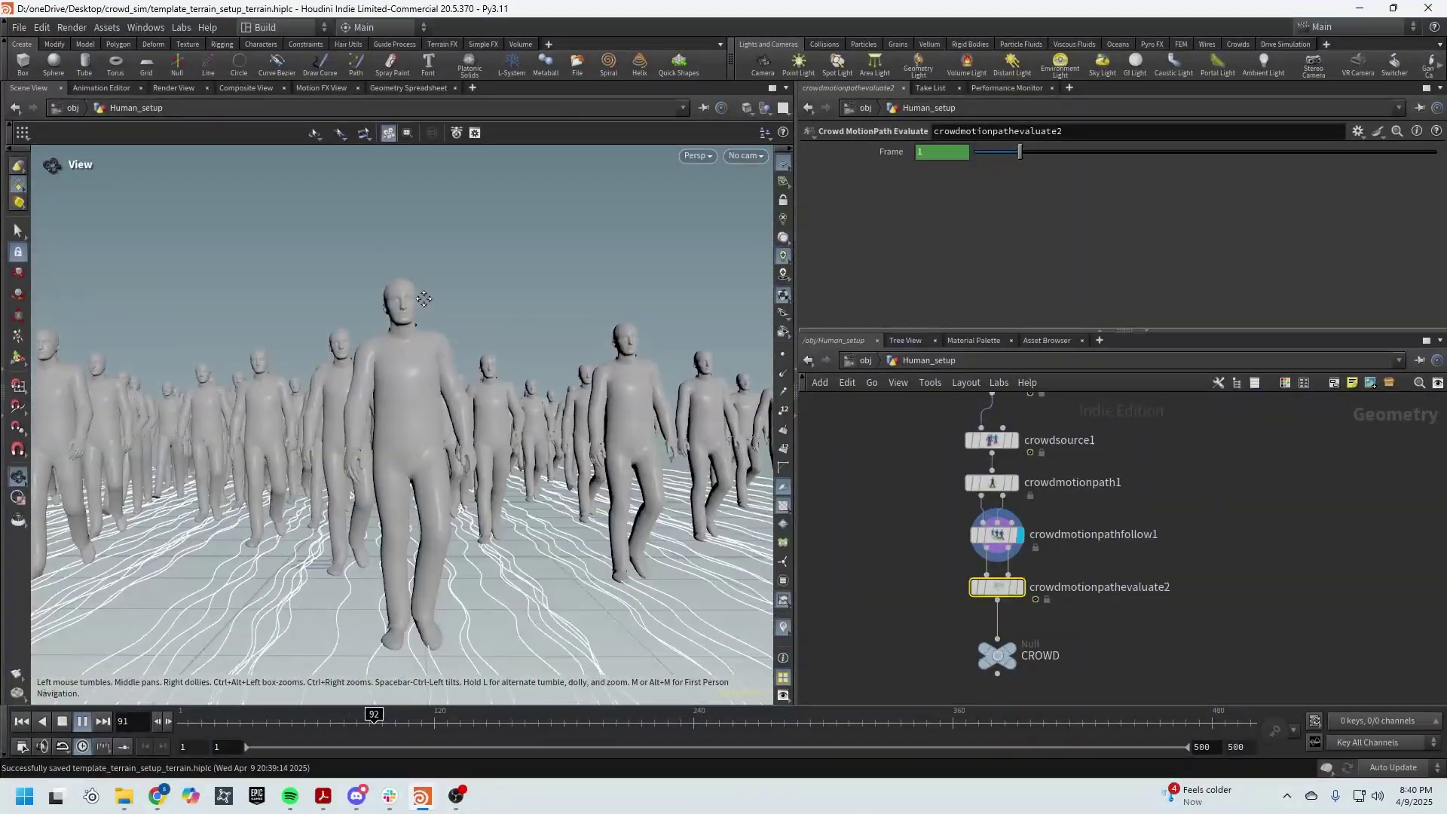
right_drag(379, 442, 330, 429)
drag(329, 429, 542, 514)
right_drag(542, 513, 454, 415)
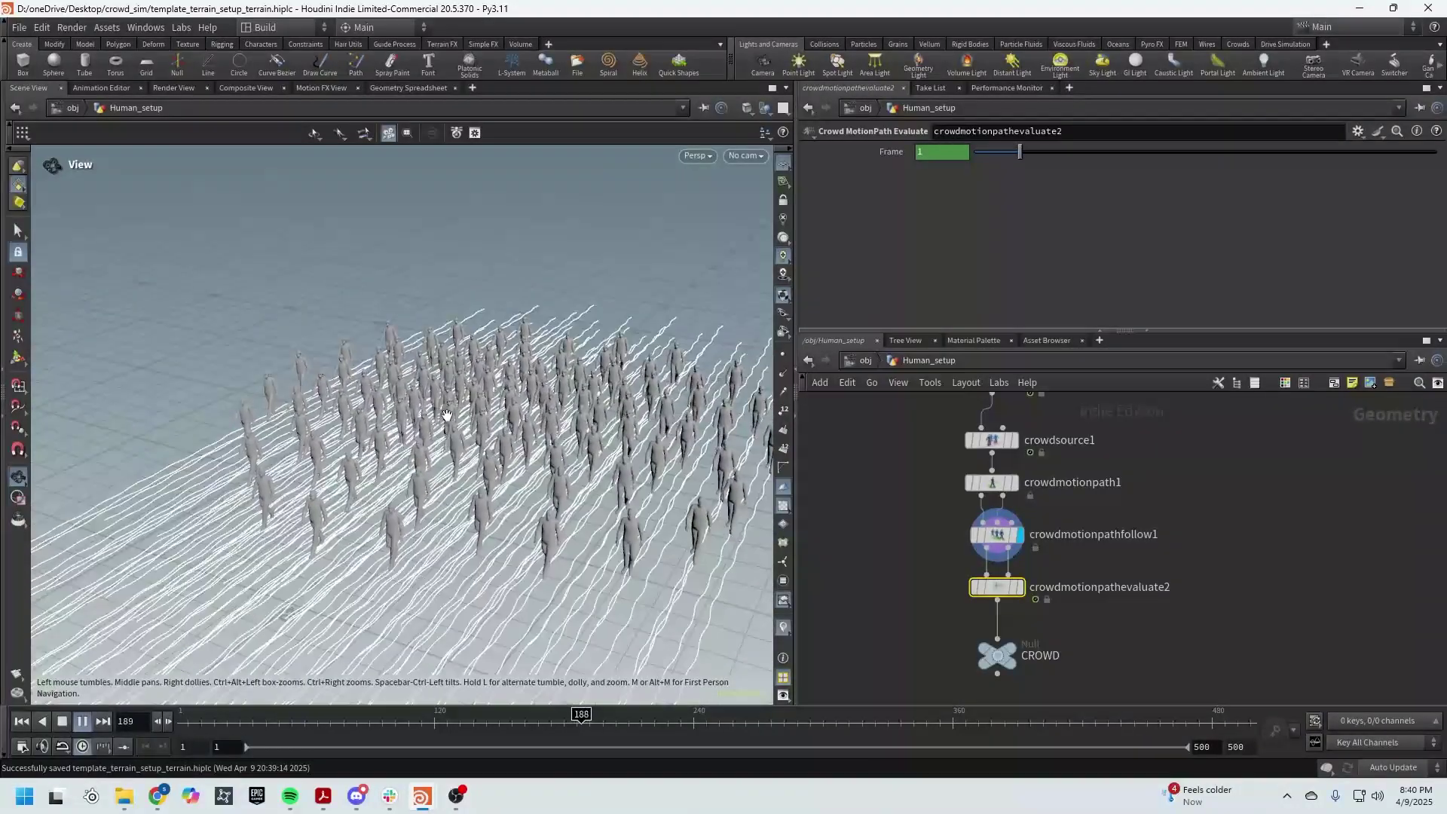
click(65, 724)
click(30, 722)
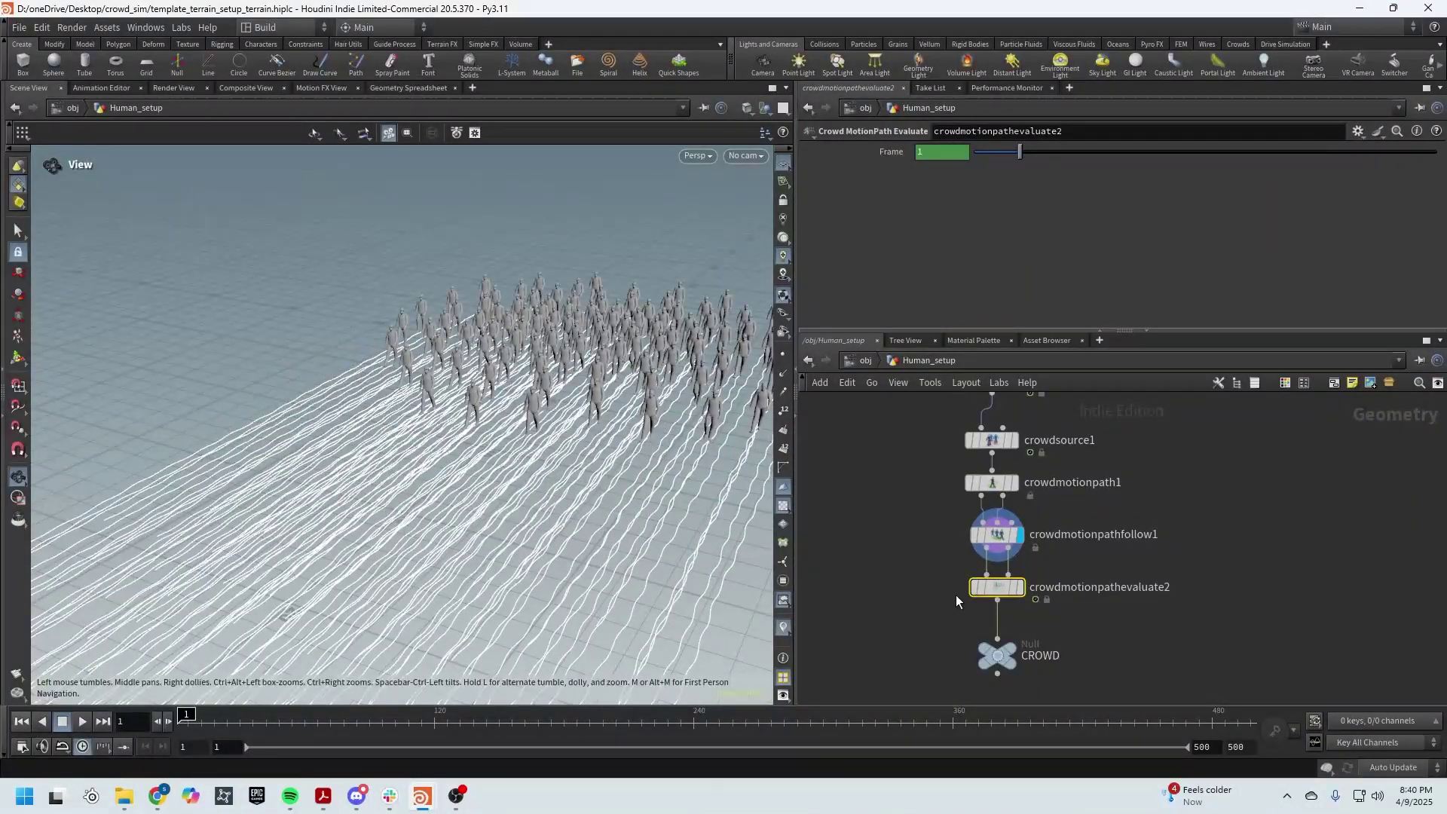
Step: Add a Grid node beside the agent node chain in the Human_setup network
drag(523, 363, 520, 455)
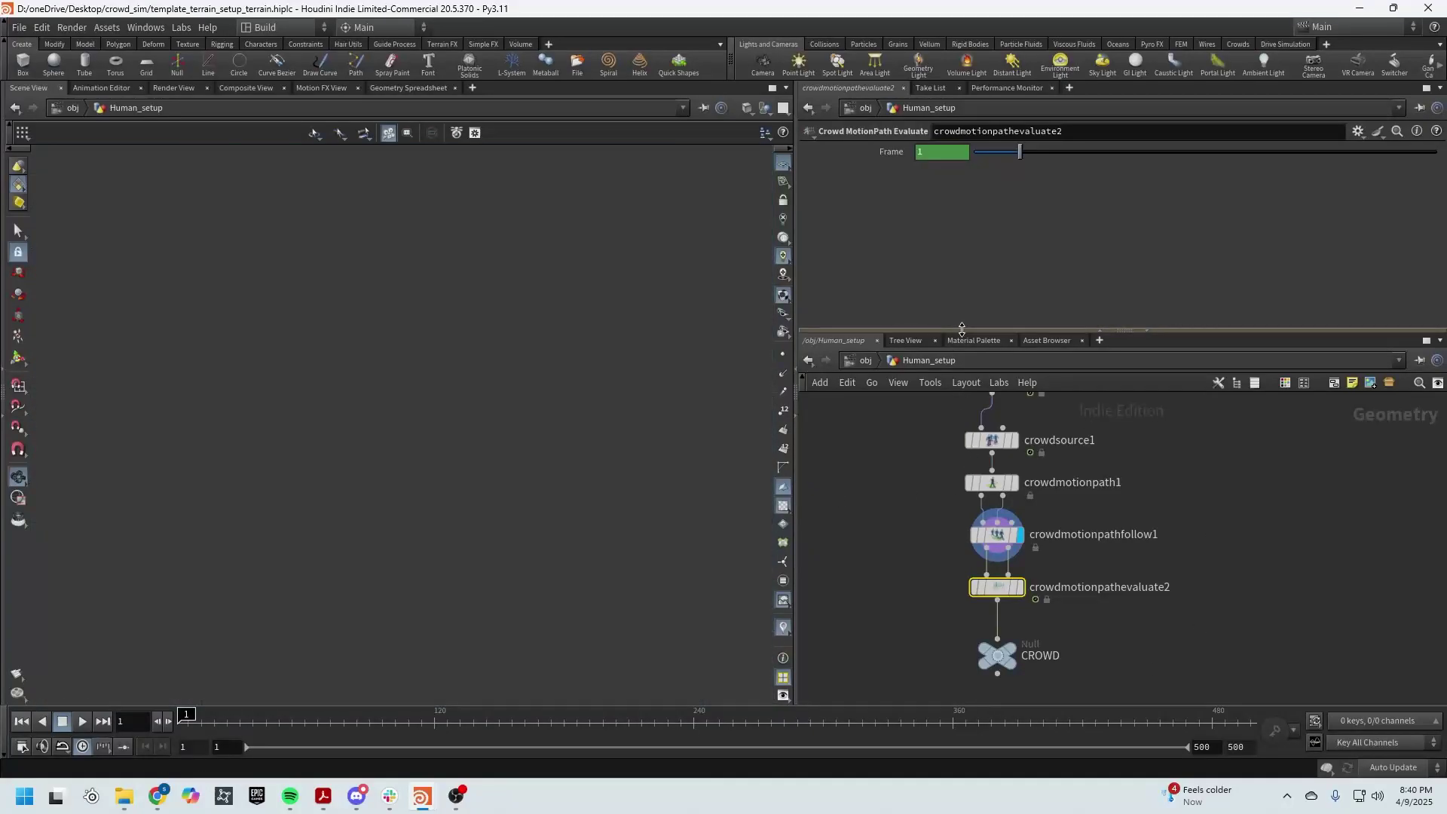
drag(952, 332, 953, 229)
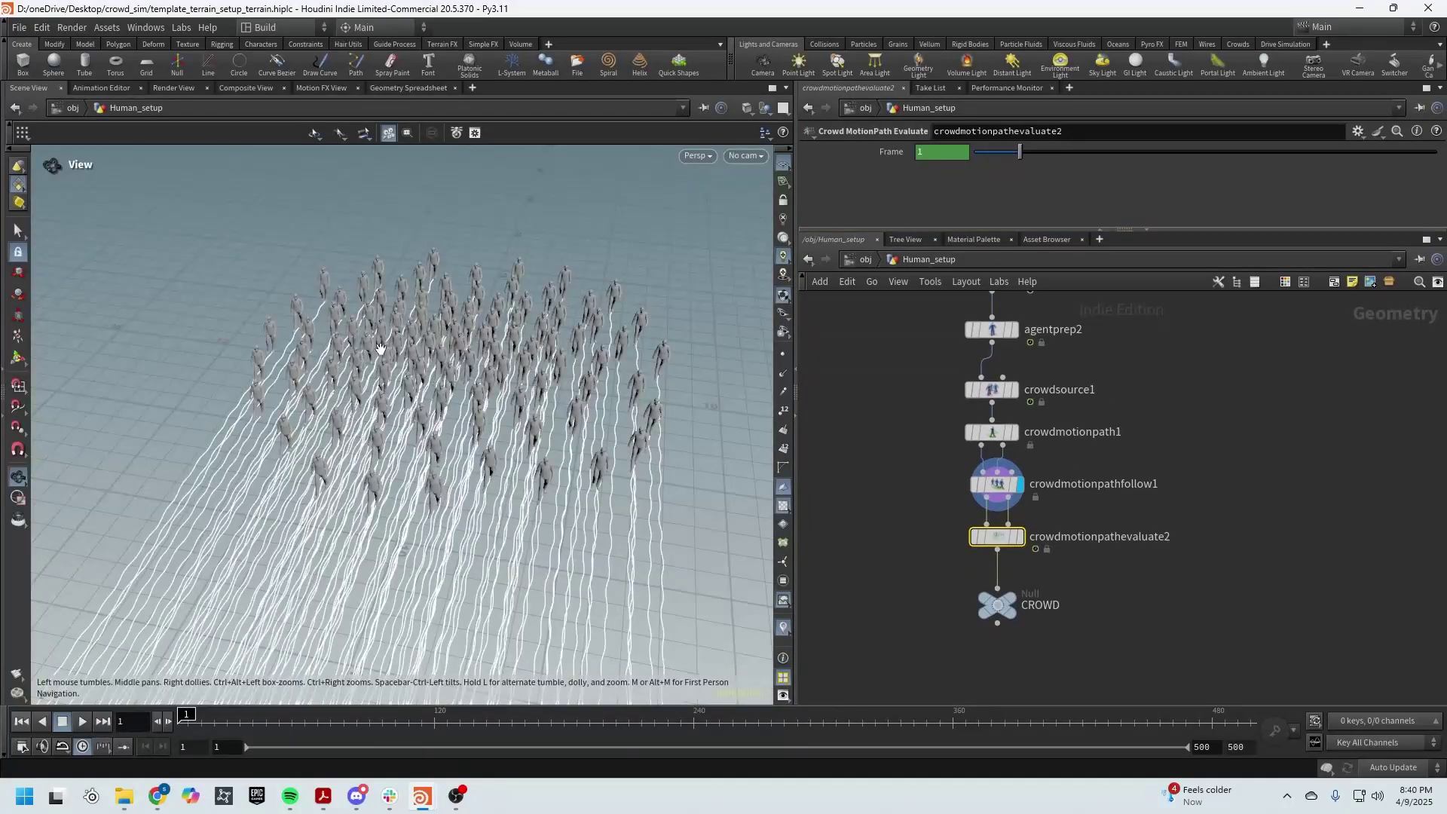
middle_drag(1196, 422, 1182, 522)
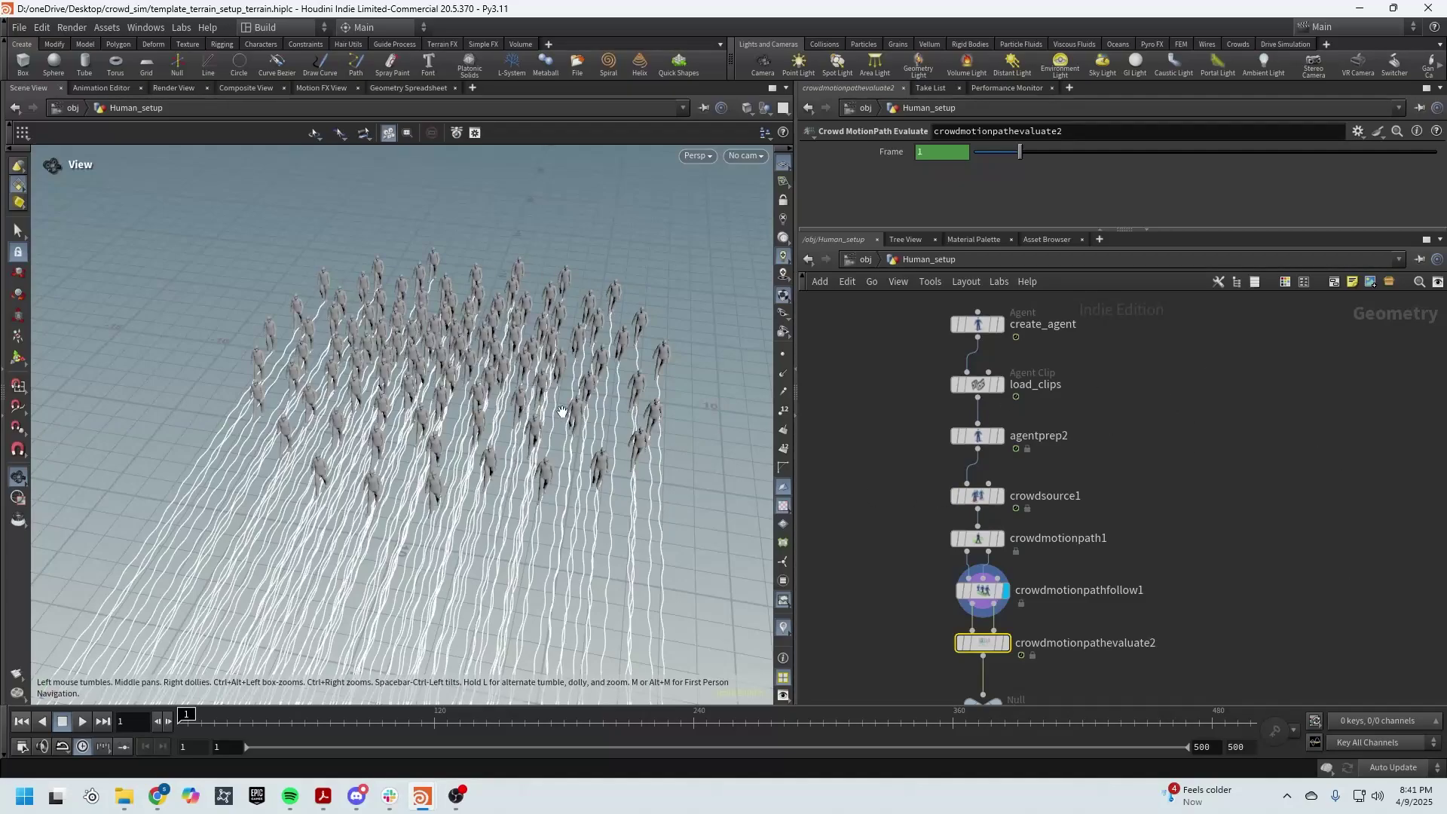
drag(562, 411, 849, 549)
key(Tab)
text(gr)
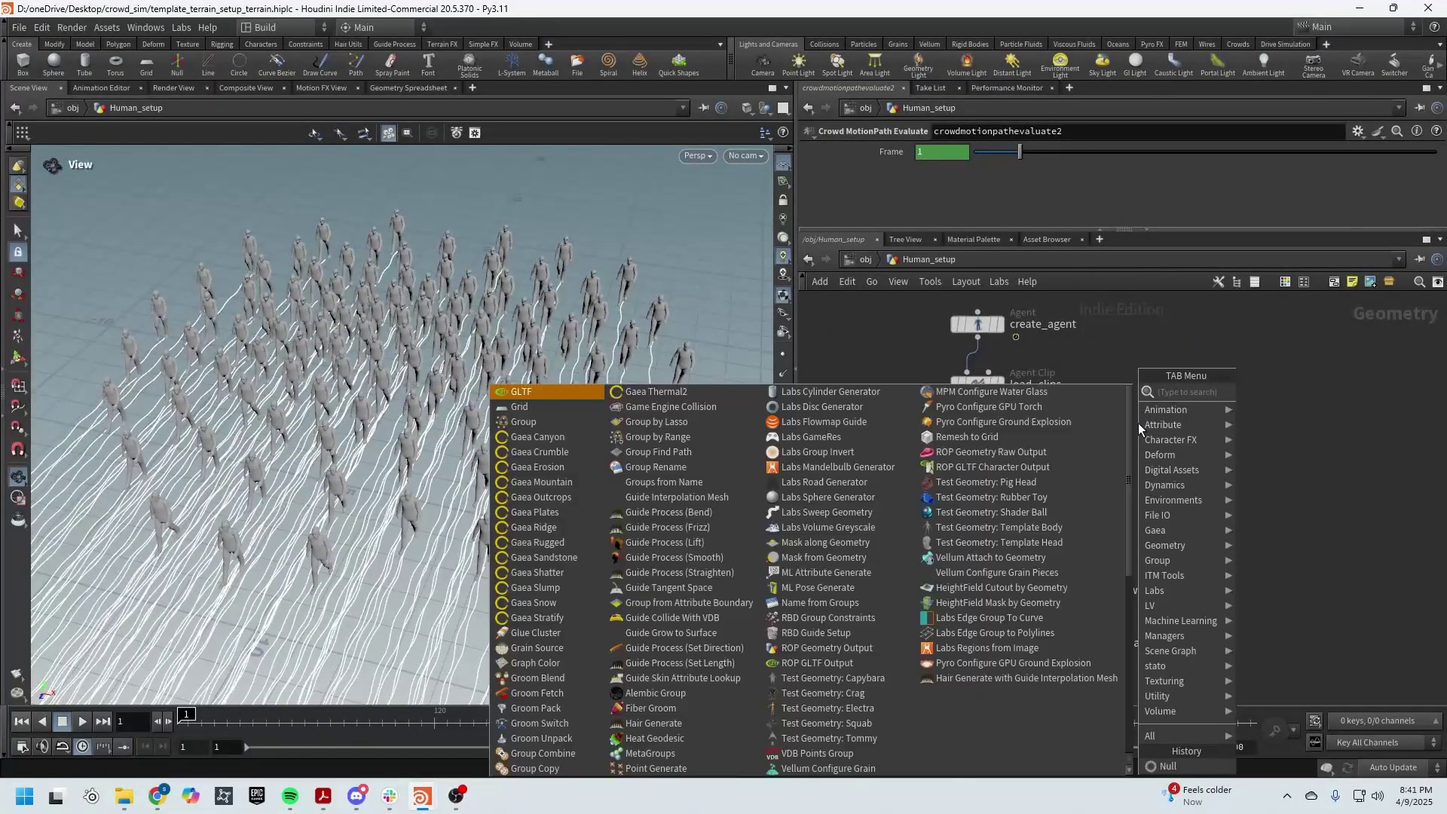
click(815, 391)
click(1221, 386)
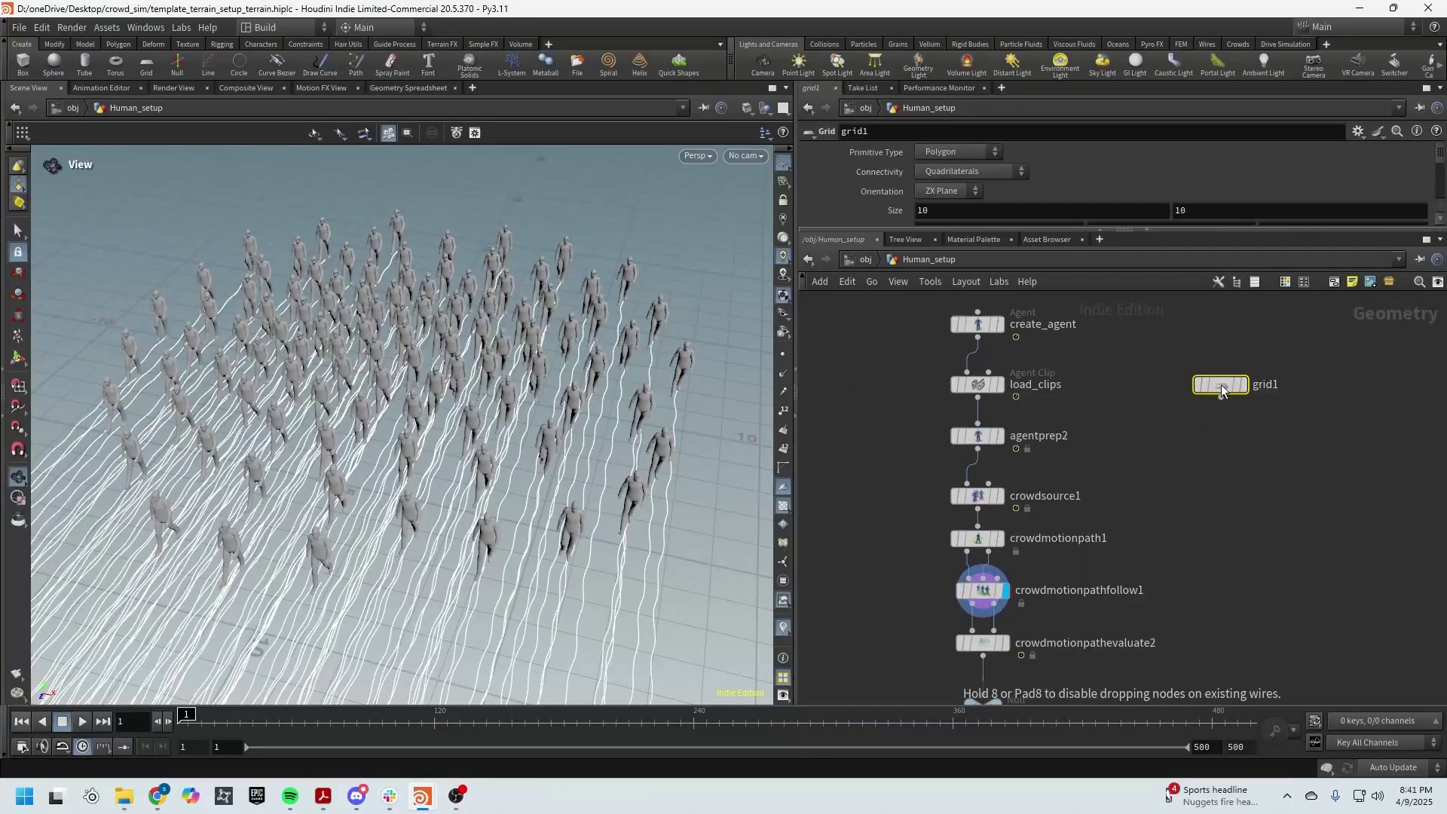
Step: Connect the grid1 output to the Custom Surface/Points input of crowdsource1
drag(1221, 398, 1065, 488)
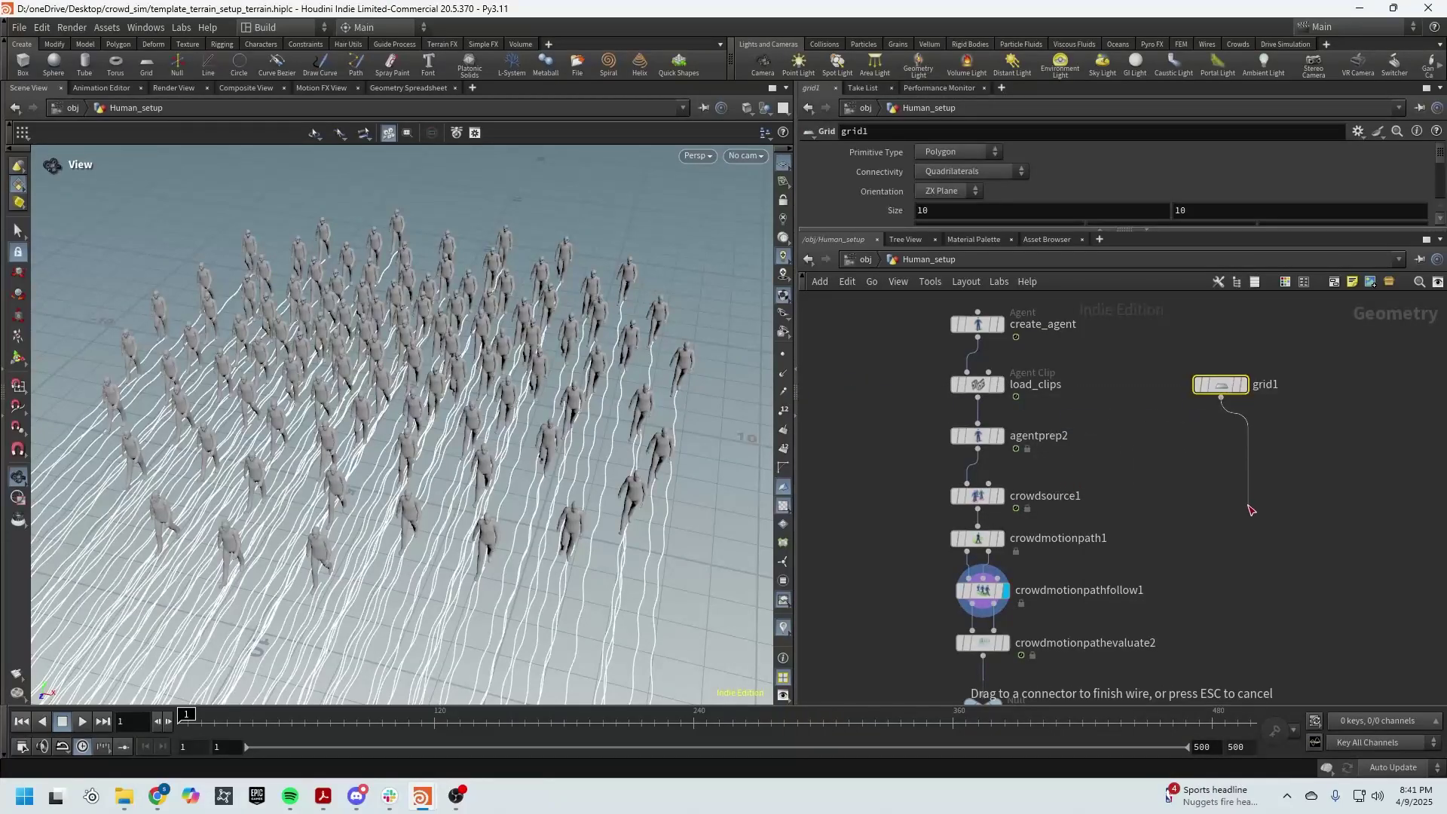
key(Escape)
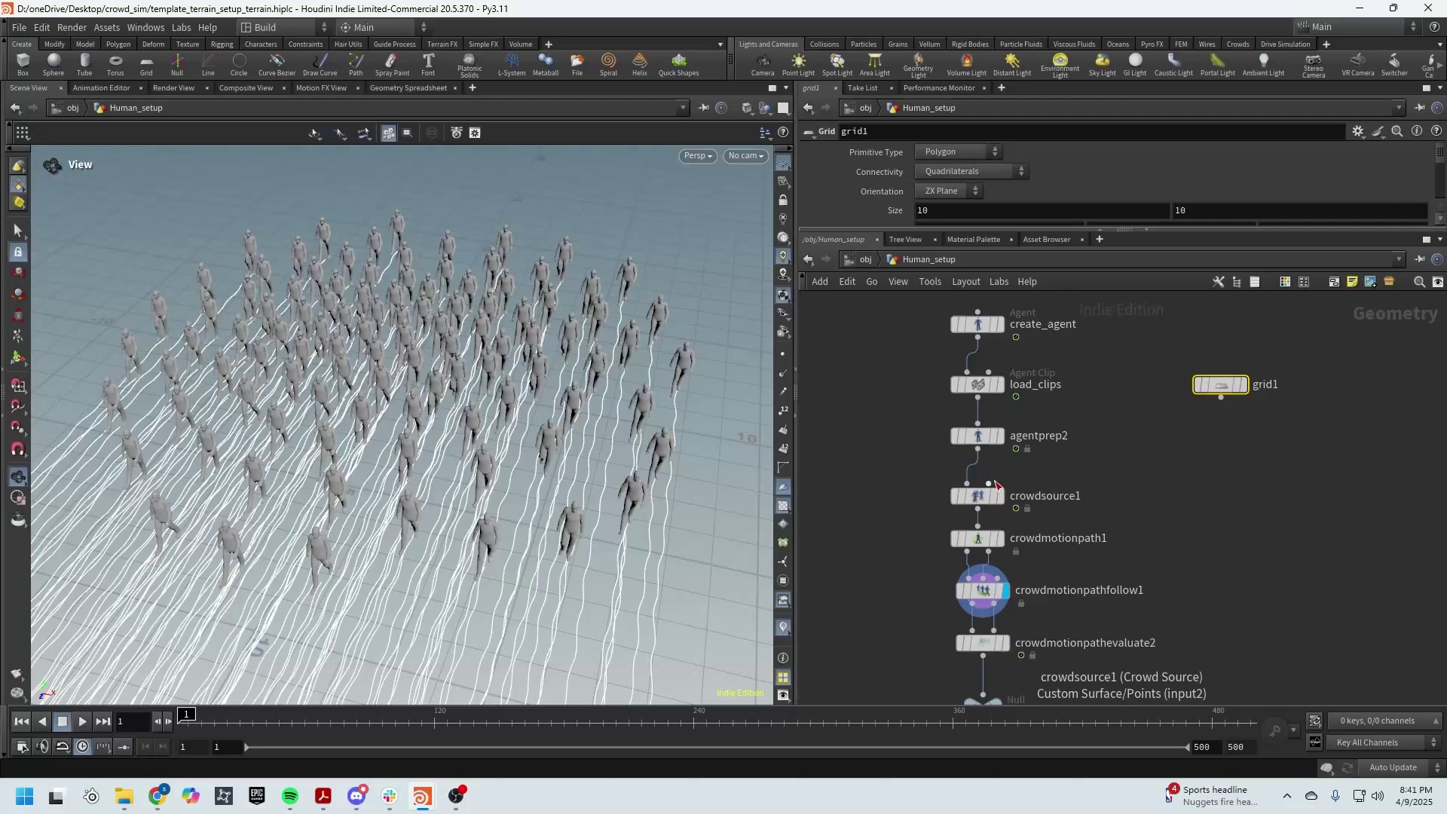
mouse_move(991, 488)
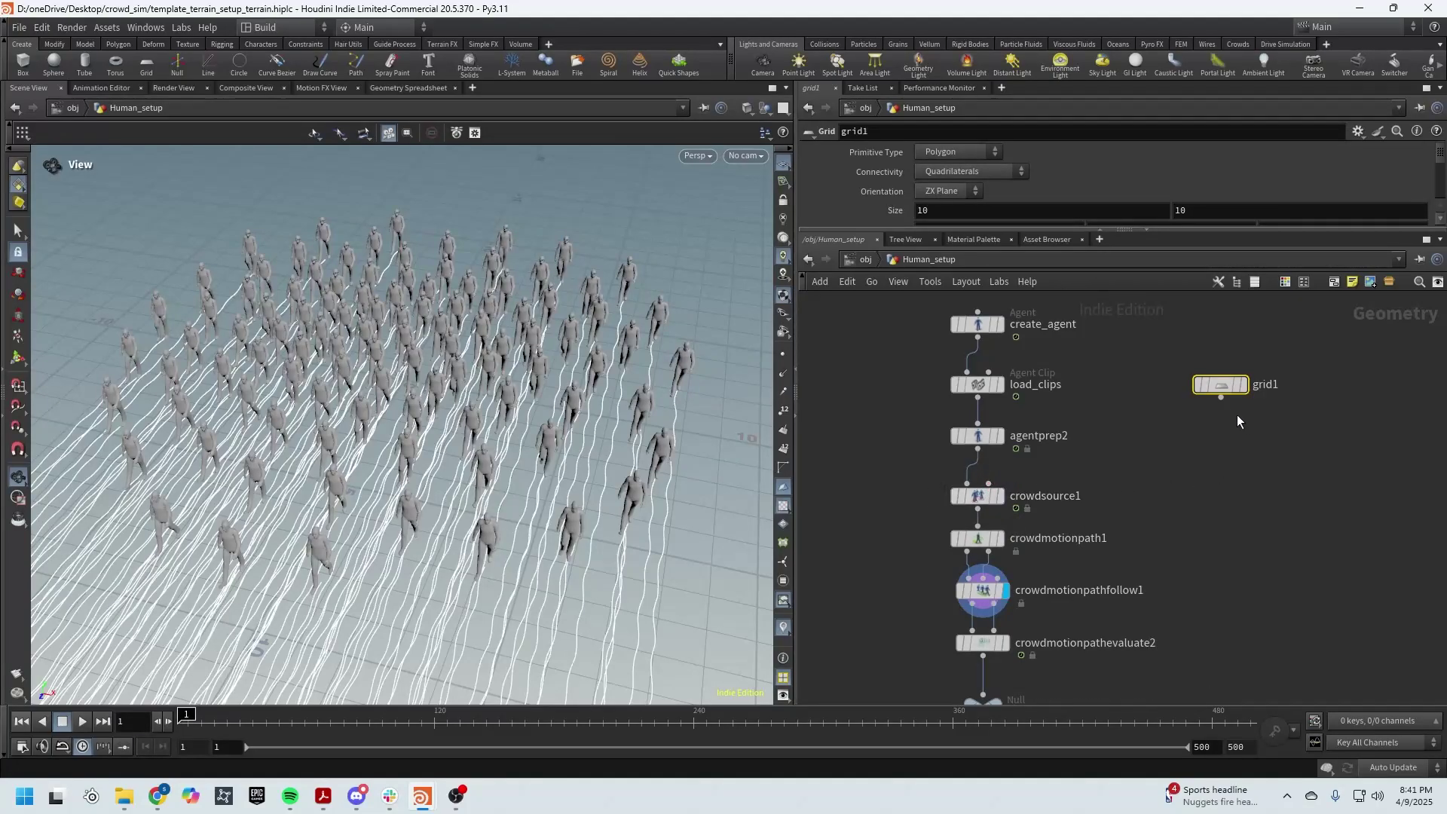
click(1221, 398)
click(988, 483)
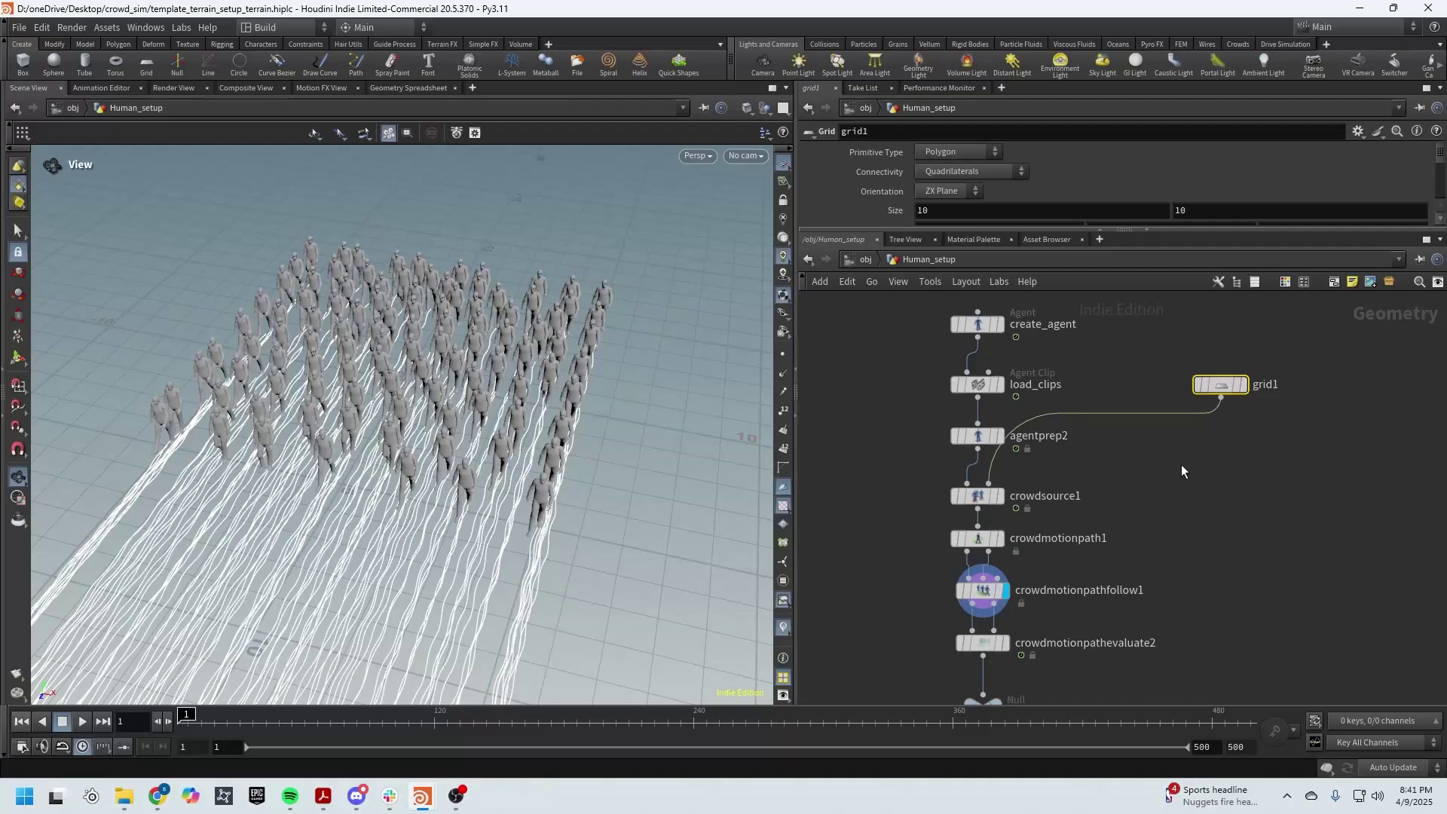
Step: Insert a Scatter node between grid1 and crowdsource1, wire grid1 into it, and place it directly beneath grid1
drag(1215, 386, 1233, 369)
drag(536, 387, 489, 459)
key(Tab)
text(scat)
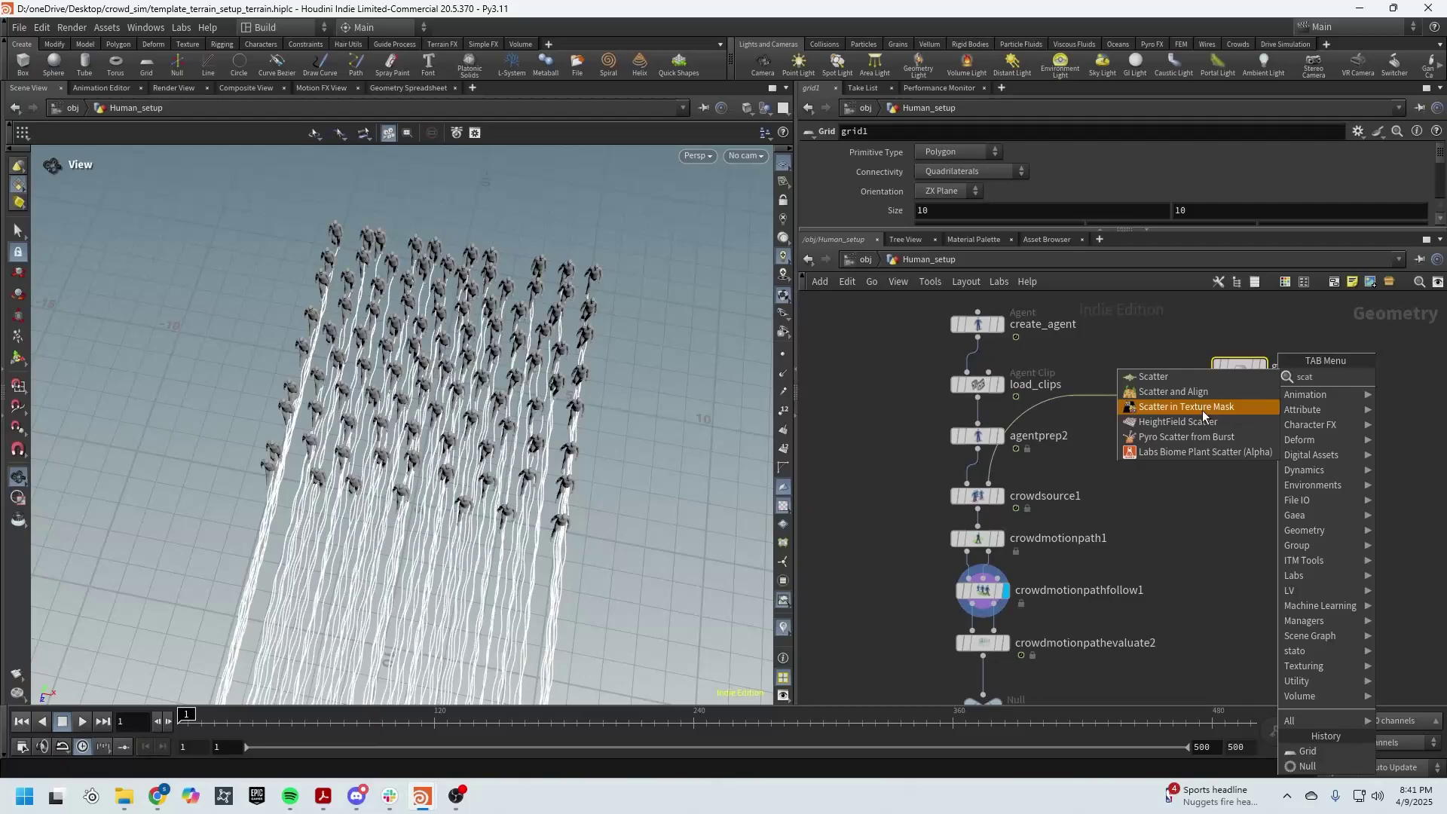
click(1176, 377)
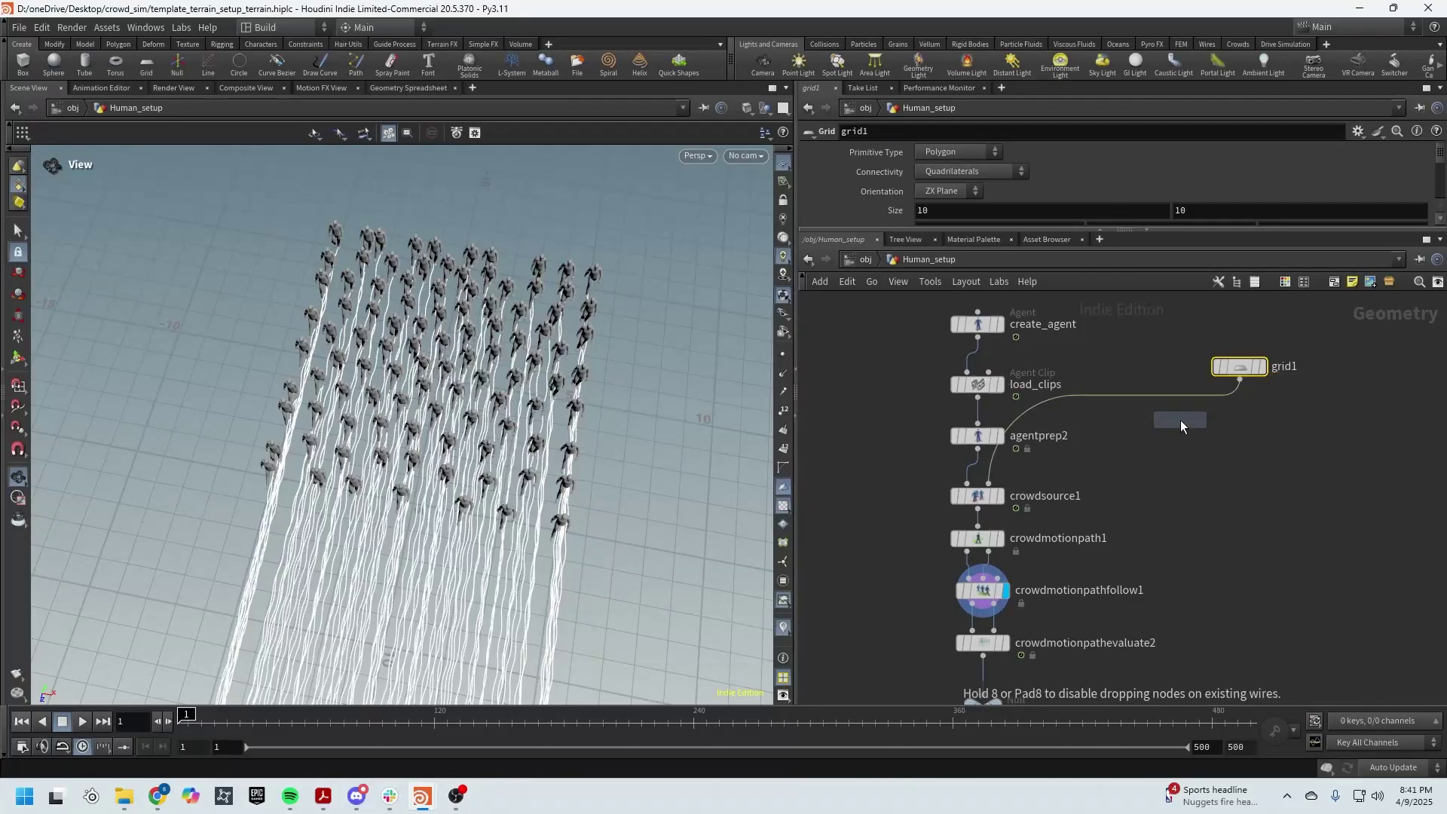
click(1174, 407)
click(1173, 407)
click(1210, 463)
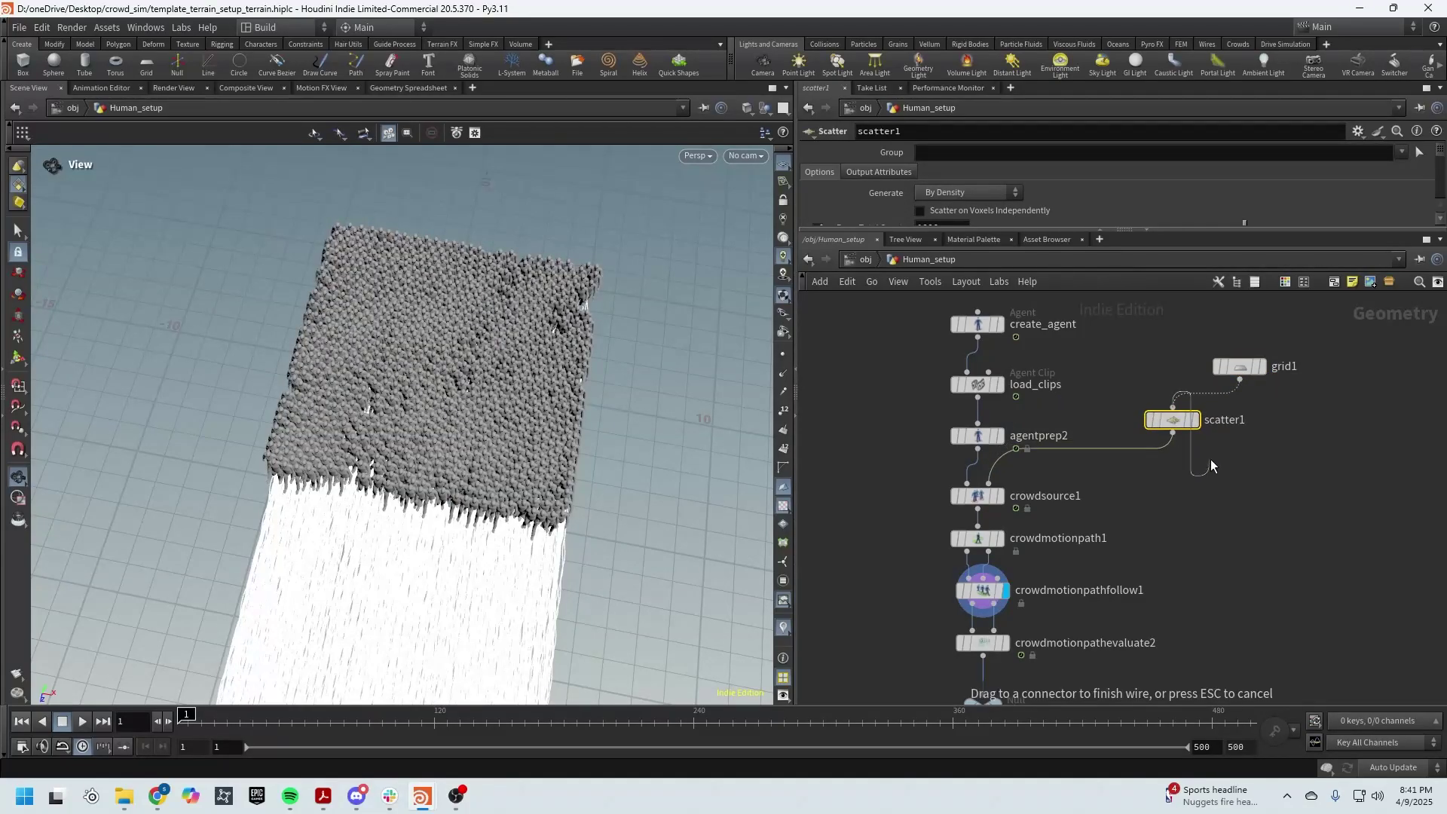
click(1240, 379)
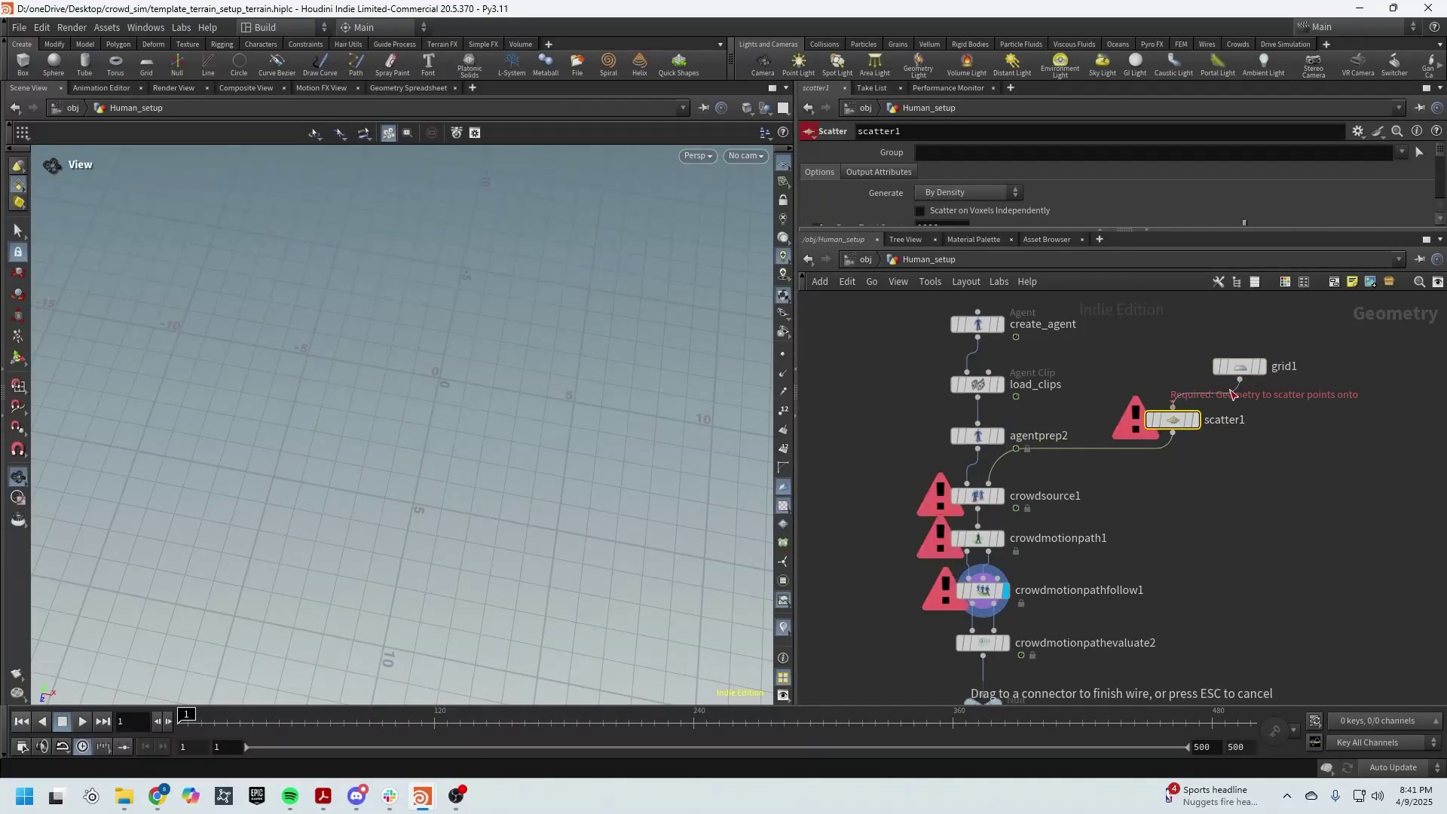
click(1172, 408)
drag(1172, 419, 1240, 415)
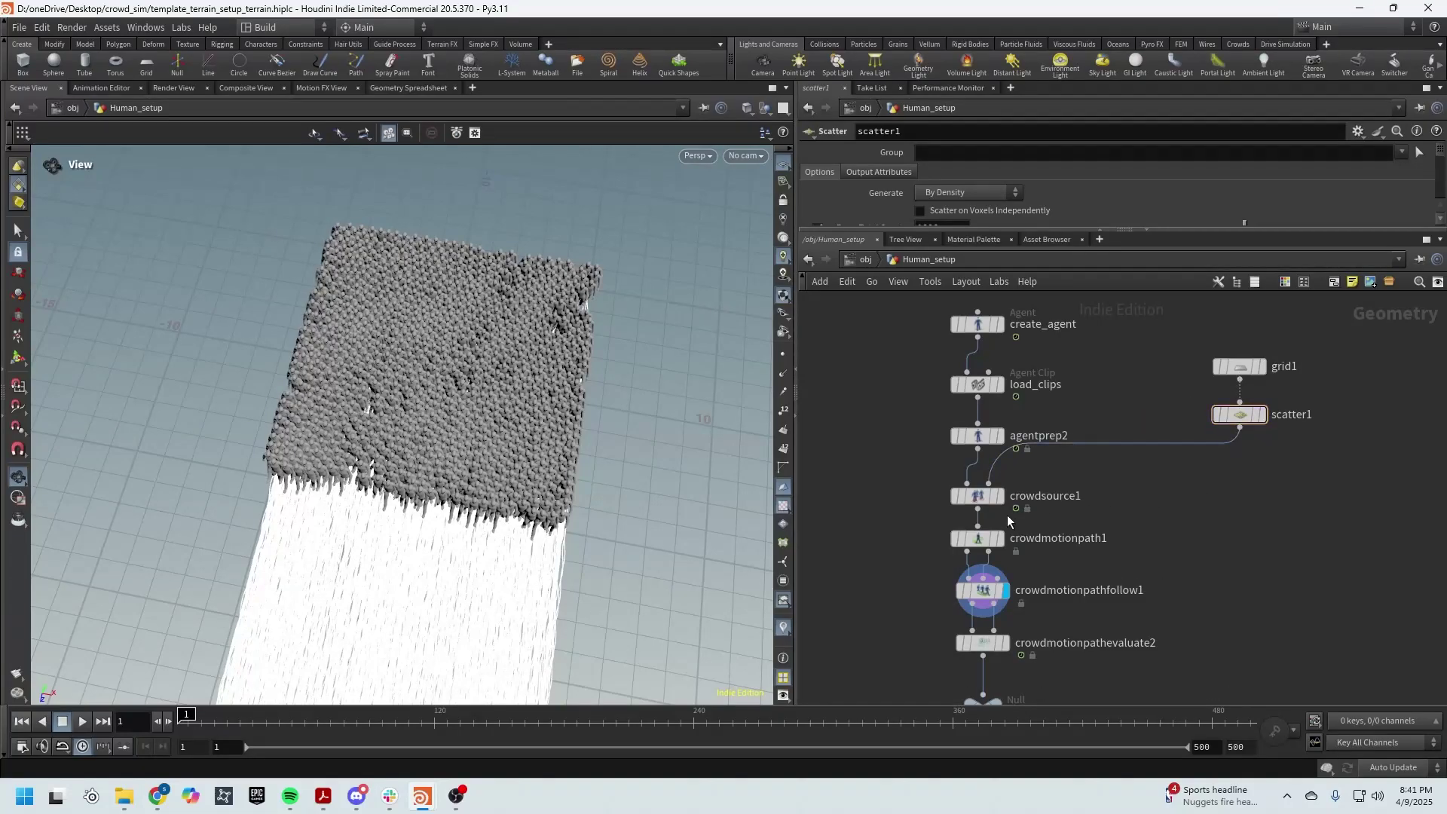
Step: Check the crowdsource1 setup parameters, and set the Force Total Count of scatter1 to 157
click(977, 499)
drag(924, 231, 924, 435)
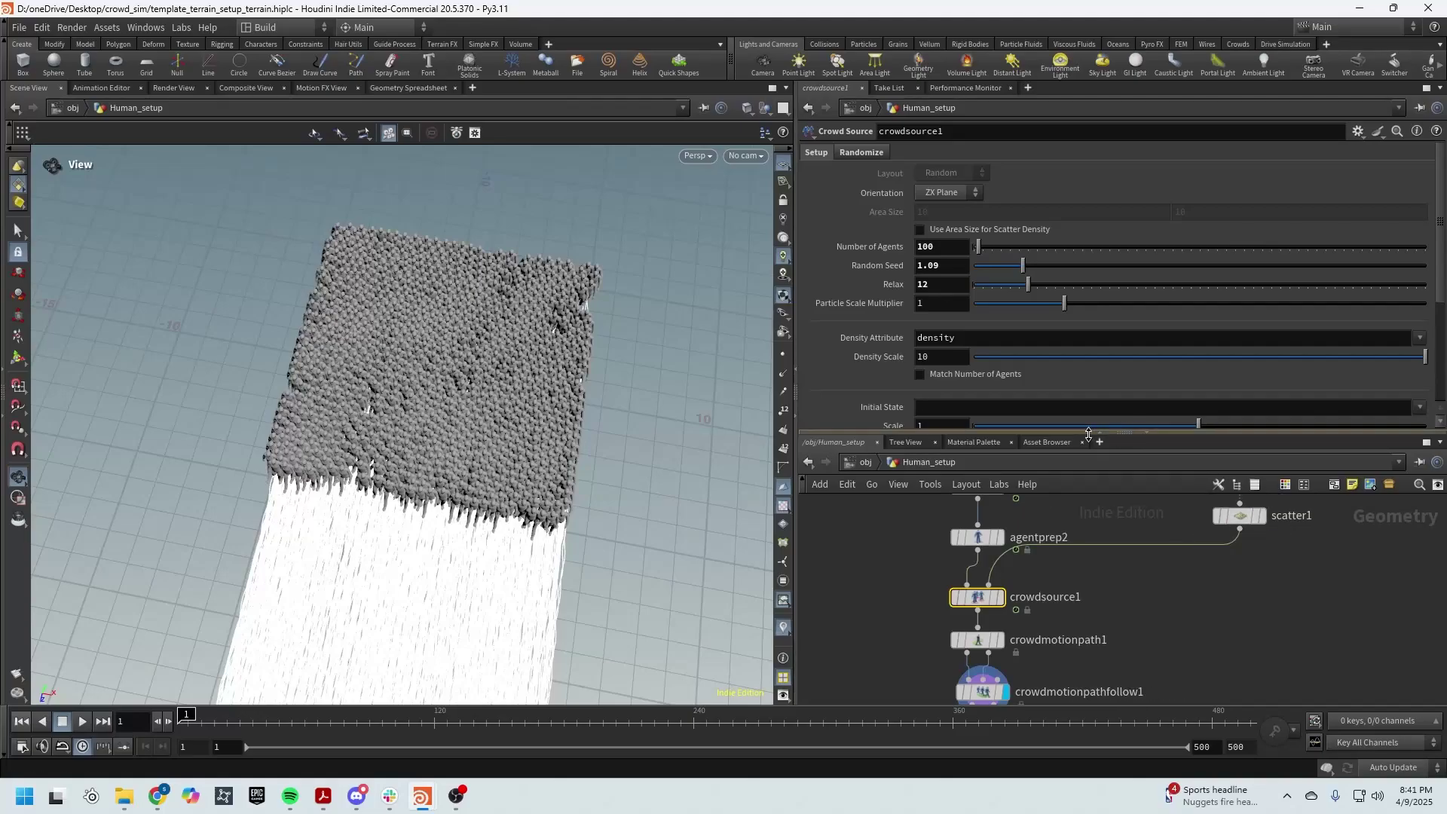
drag(1088, 435, 1088, 319)
click(1240, 458)
drag(445, 380, 588, 374)
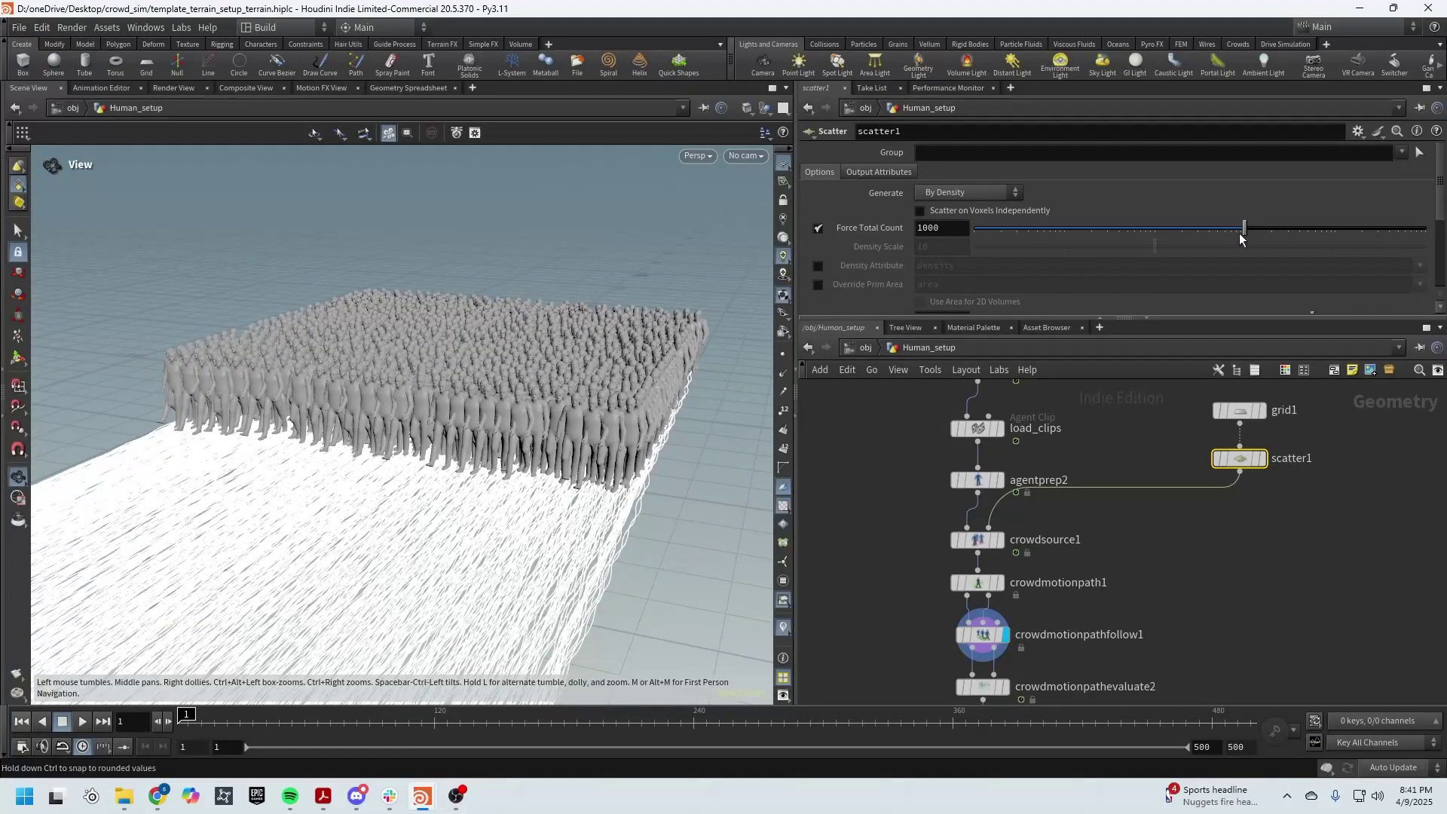
drag(1242, 238, 1173, 244)
drag(443, 407, 505, 491)
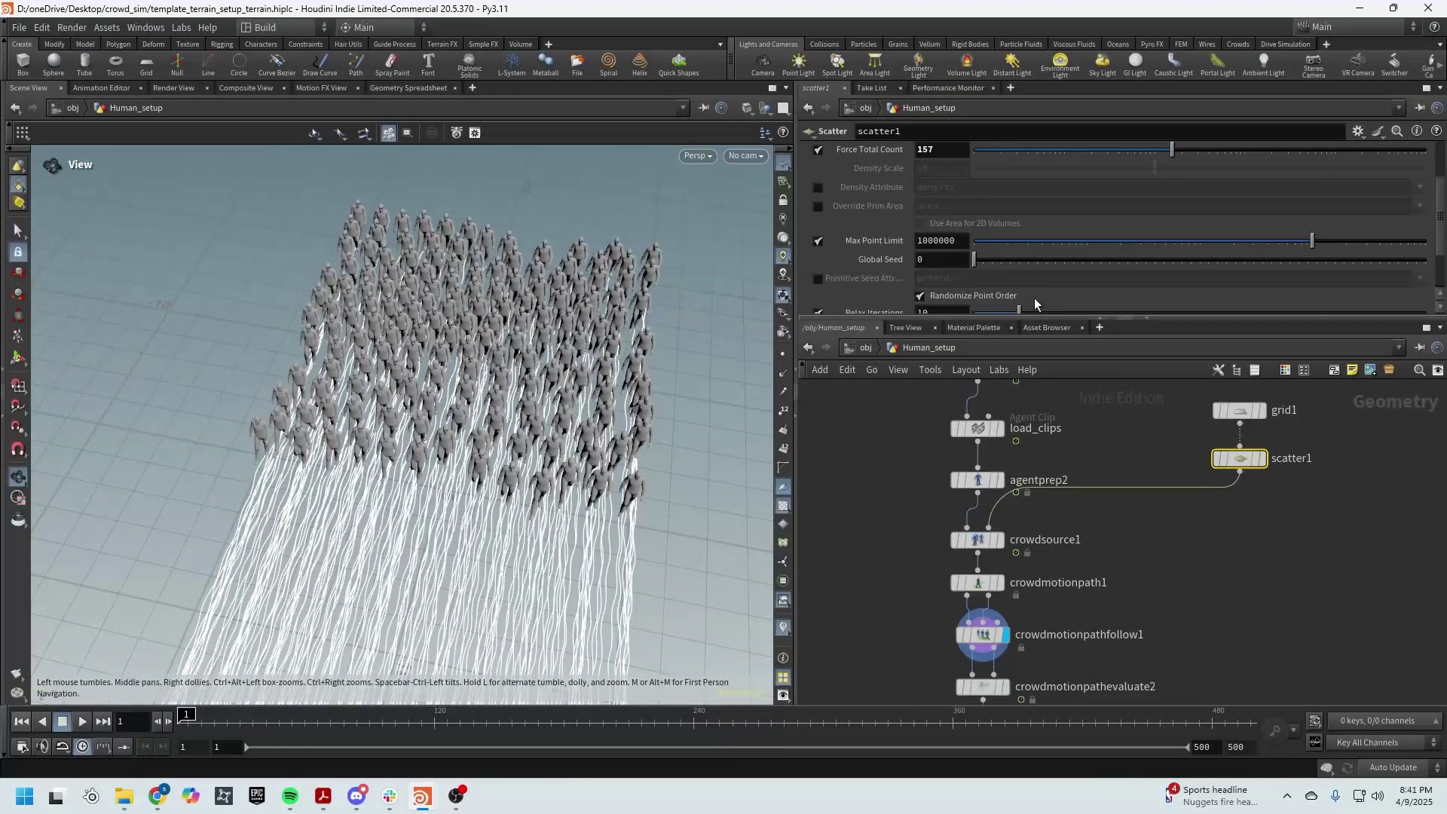
Step: Reshape grid1 in the viewport into a wide, shallow strip of about 20.1 by 6.6, centred near -1.63, 0, 1.68
click(1240, 410)
drag(332, 362, 473, 409)
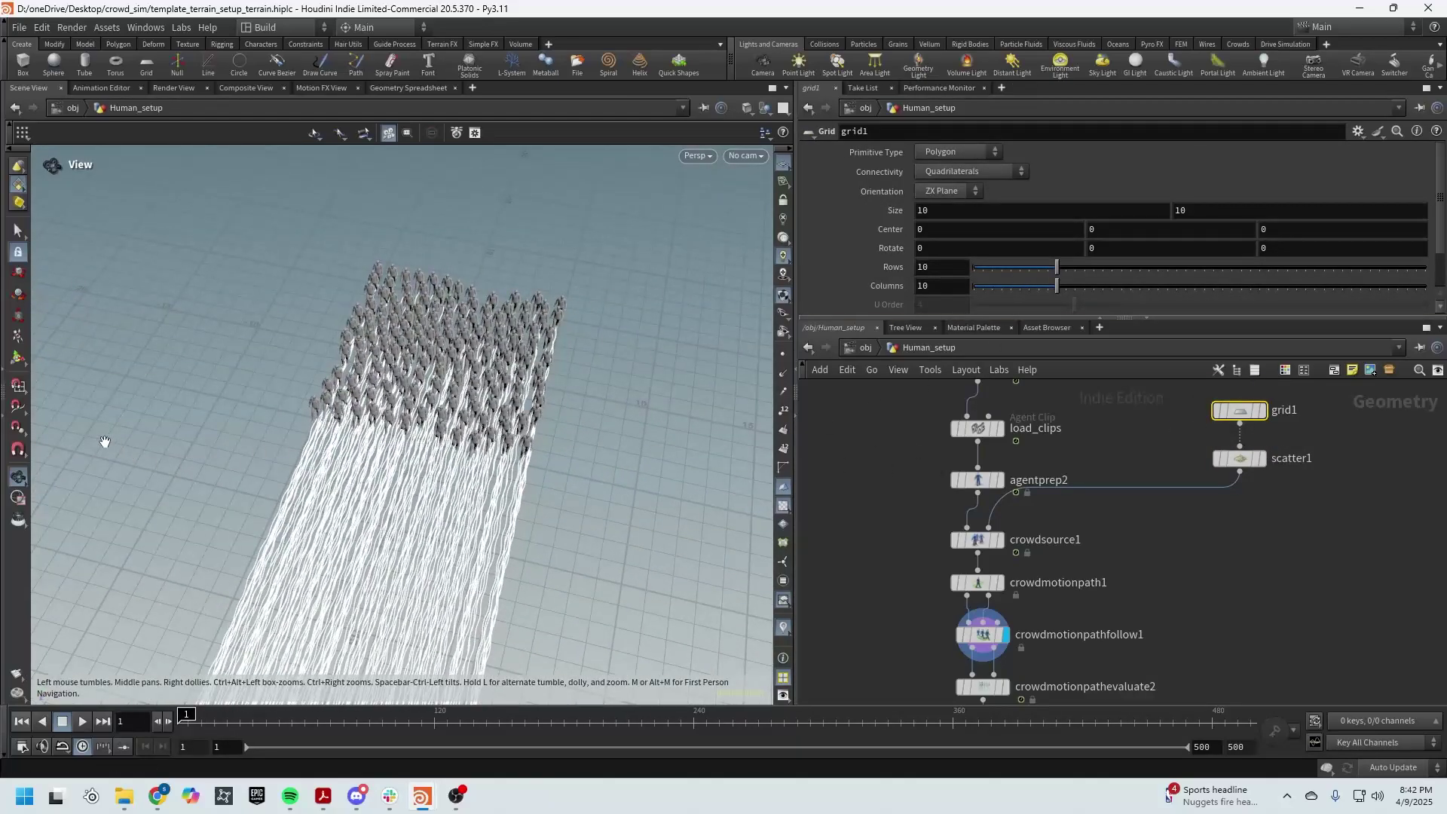
key(Return)
drag(547, 387, 618, 403)
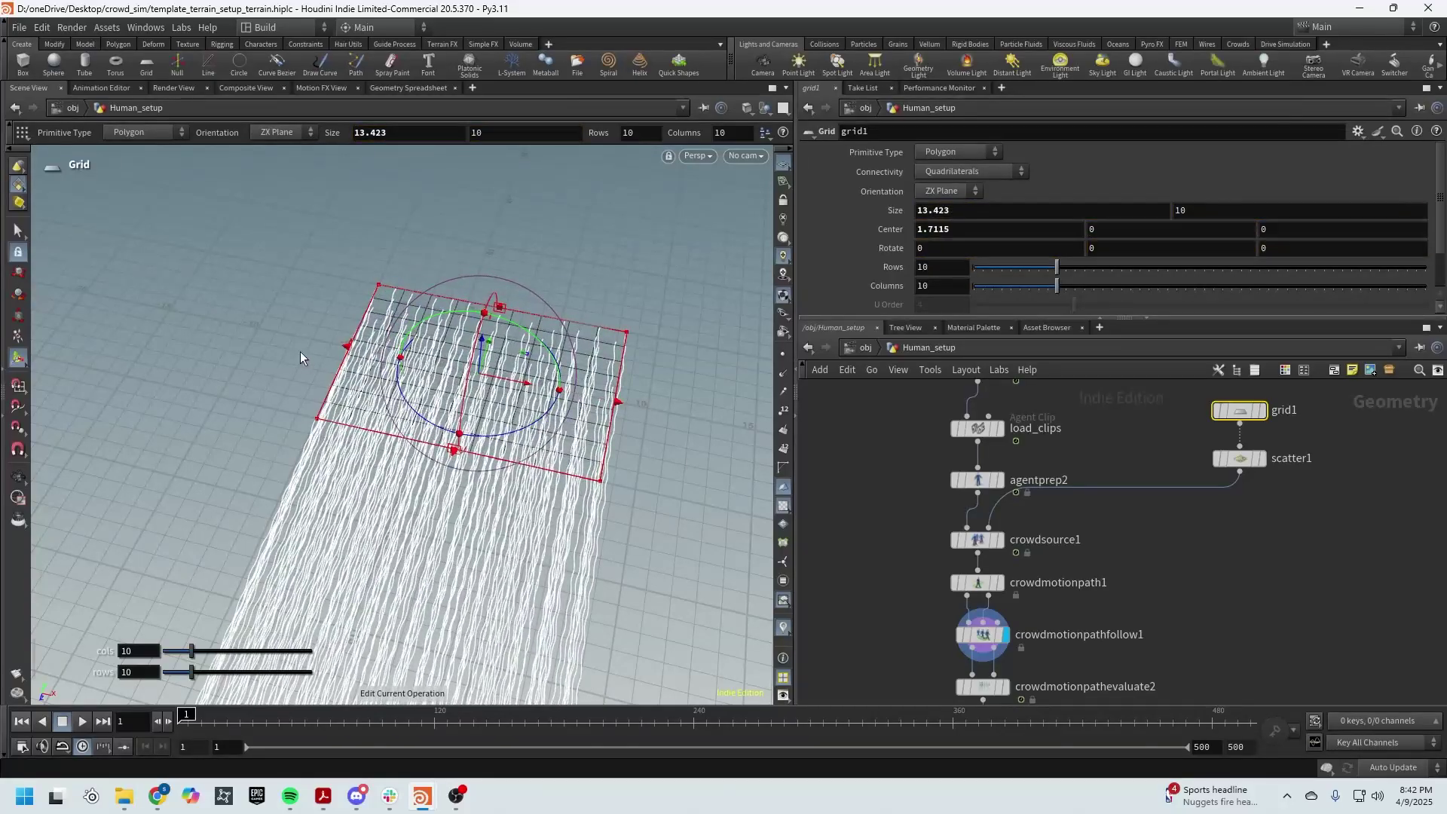
drag(344, 349, 638, 408)
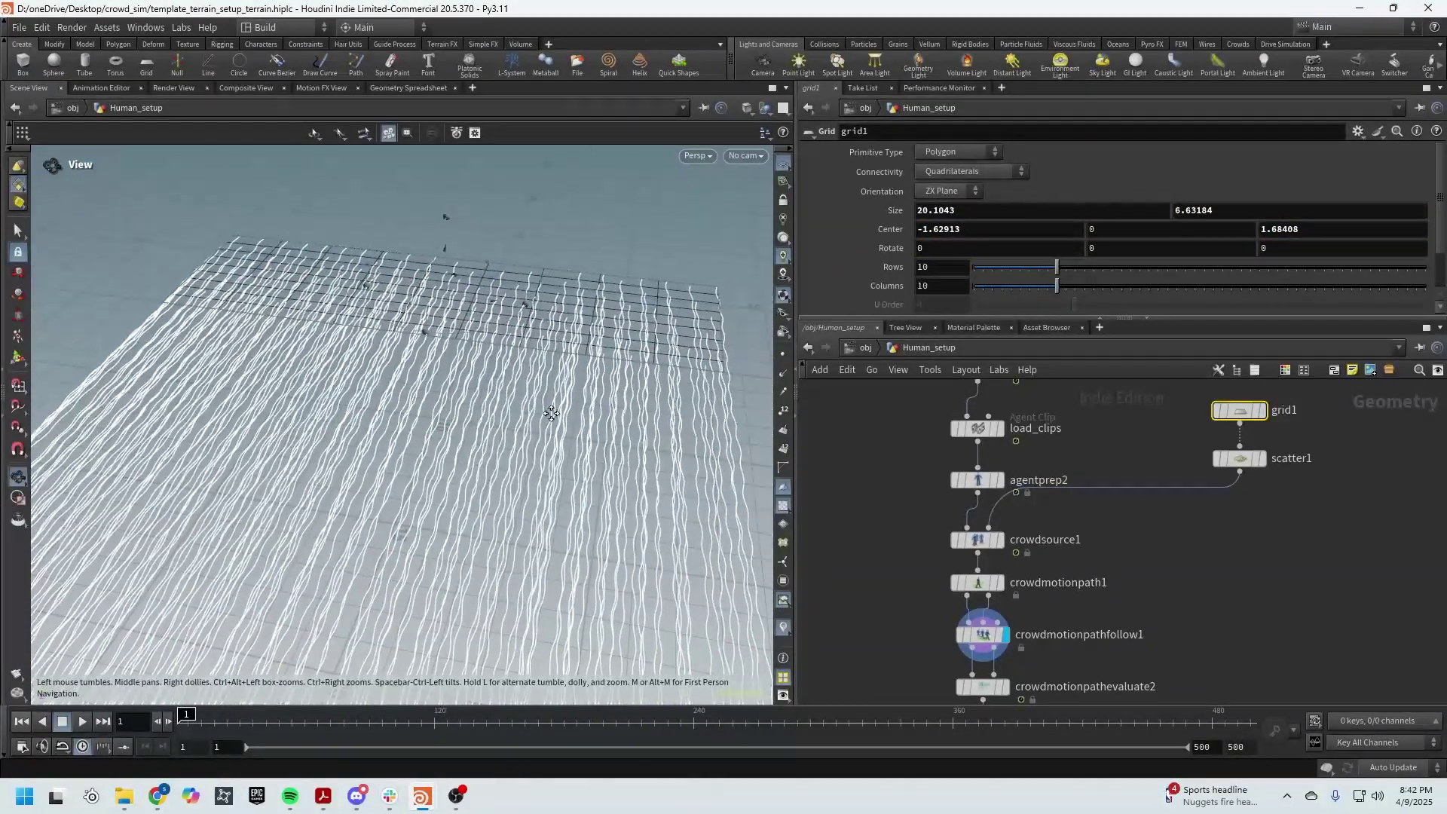
Step: Set the Relax Iterations of scatter1 to 0
click(1242, 459)
scroll(1162, 269, down, 3)
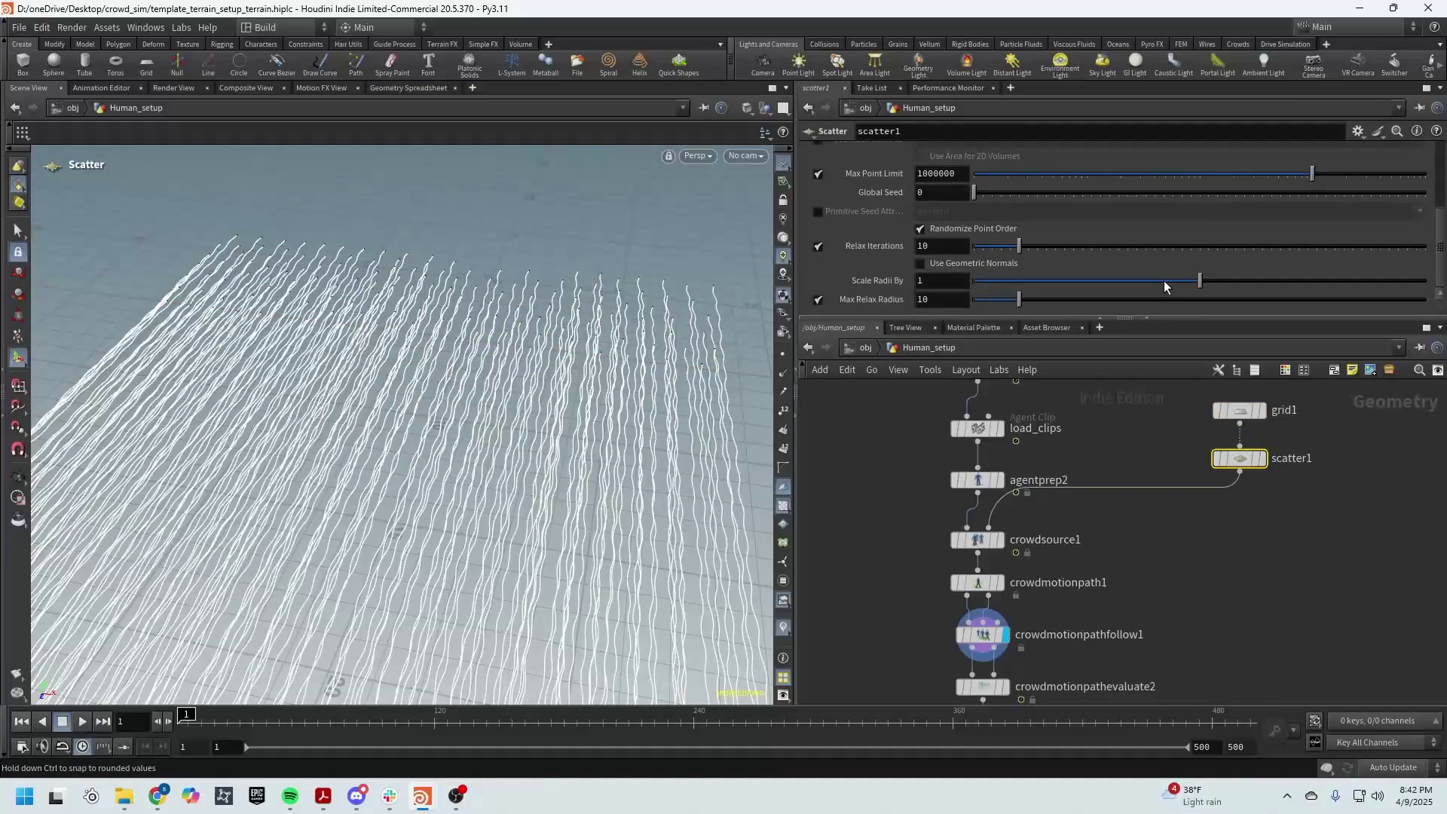
drag(1019, 253, 969, 261)
alt+right_drag(662, 484, 539, 468)
alt+middle_drag(540, 468, 520, 310)
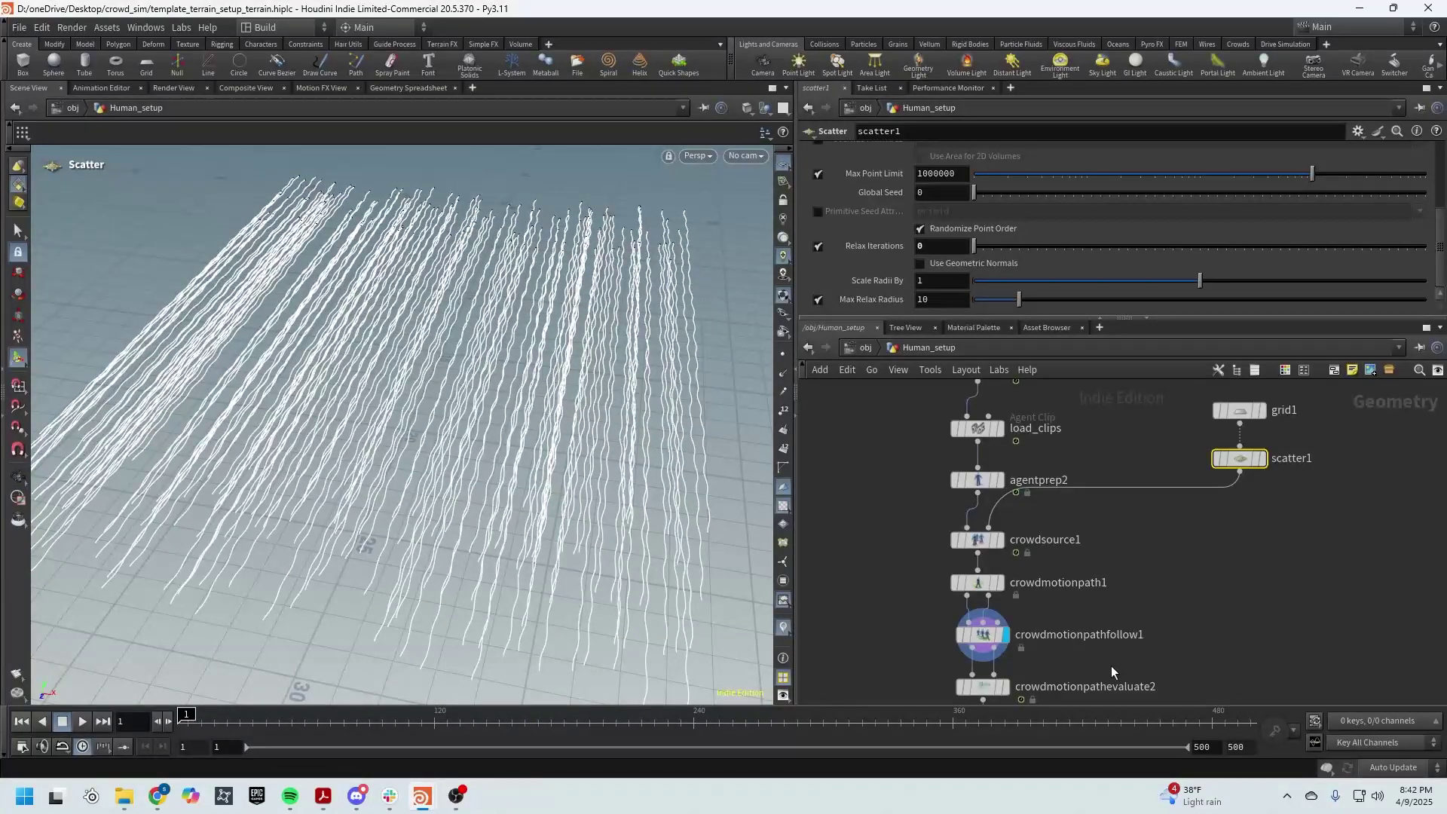
Step: Display the output of the CROWD null and frame its agents in the viewport
middle_drag(1111, 667, 1109, 638)
middle_drag(1198, 643, 1180, 445)
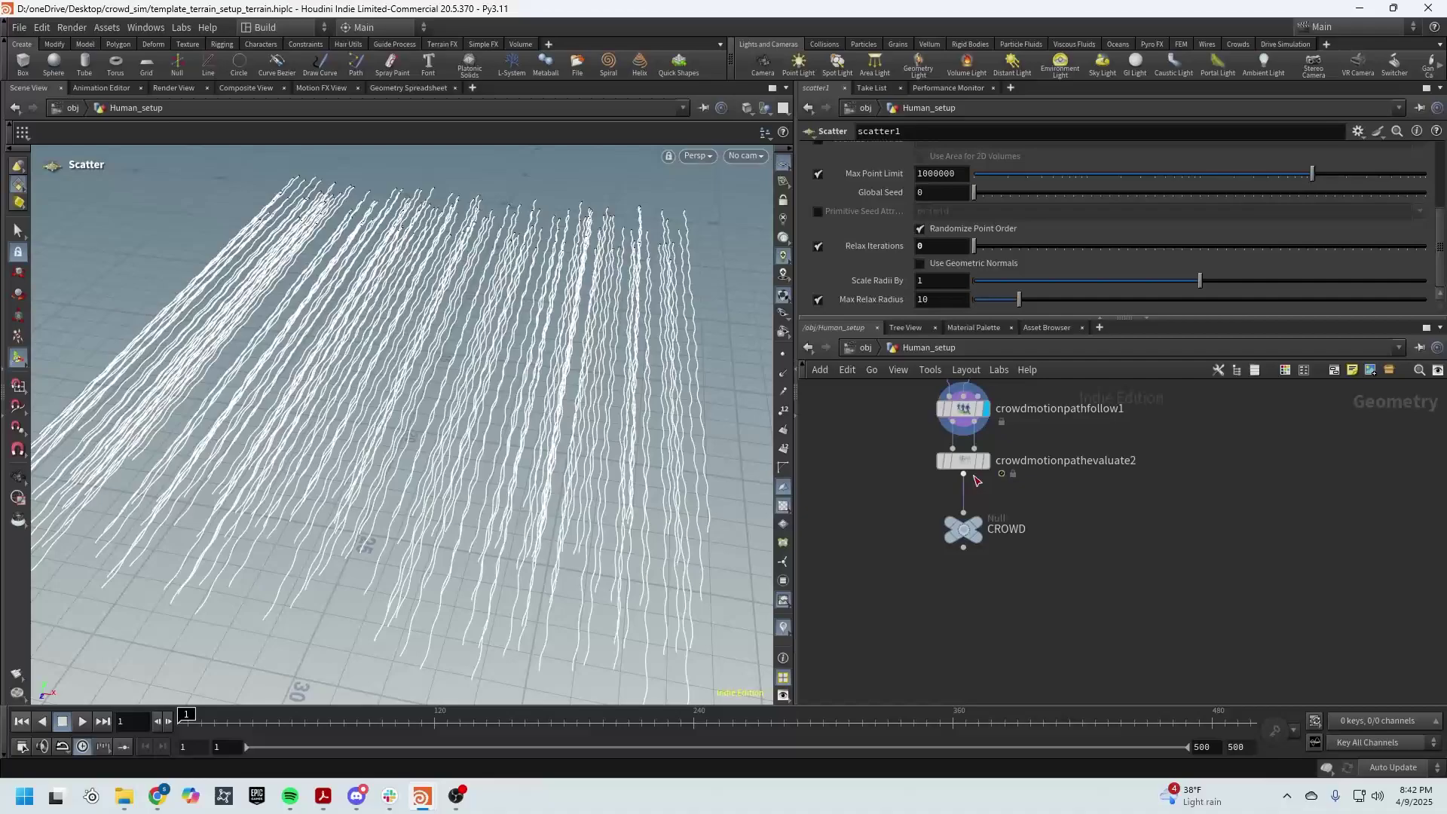
click(974, 530)
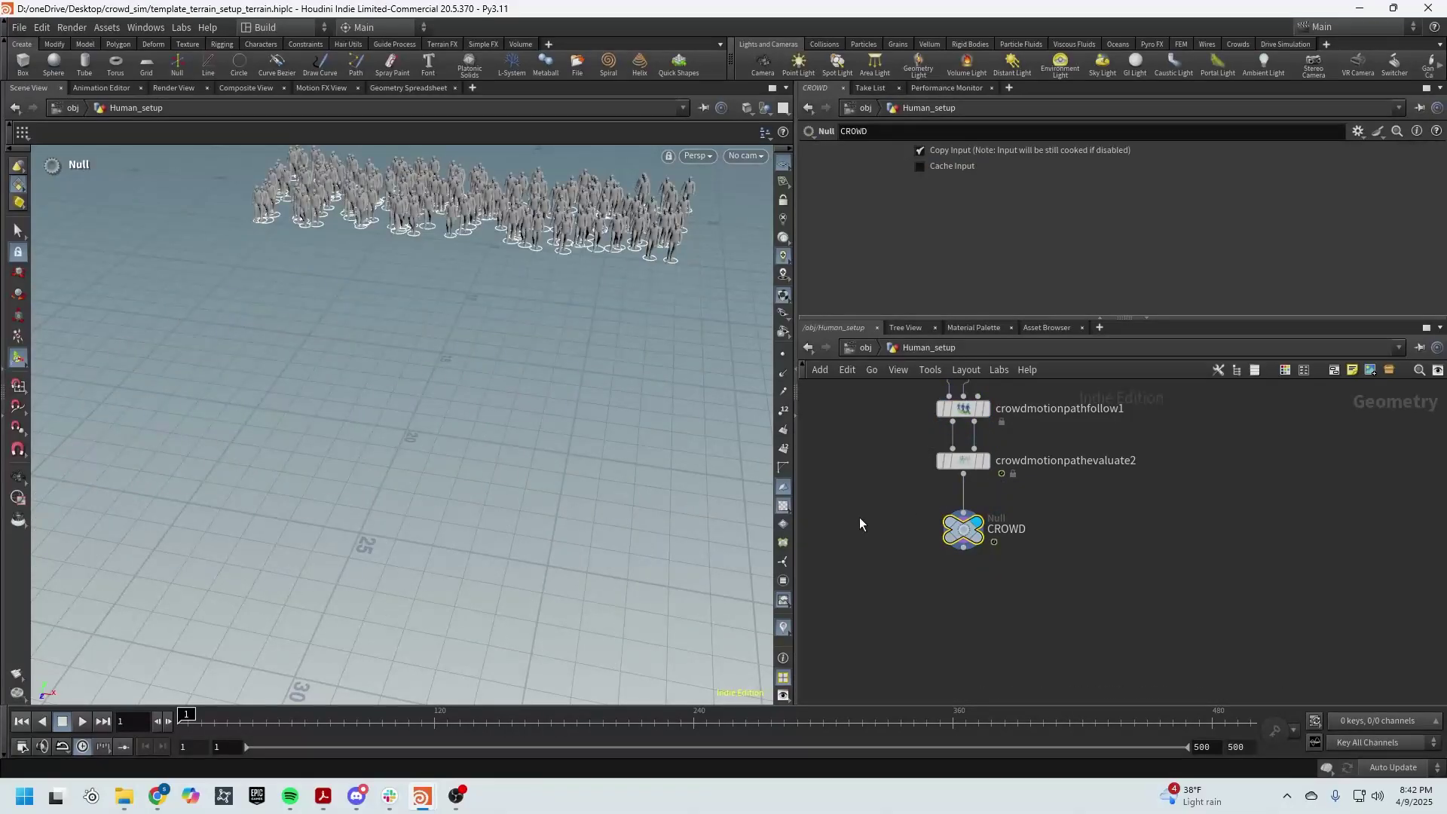
alt+middle_drag(482, 425, 486, 555)
alt+right_drag(486, 555, 610, 466)
alt+drag(610, 465, 521, 453)
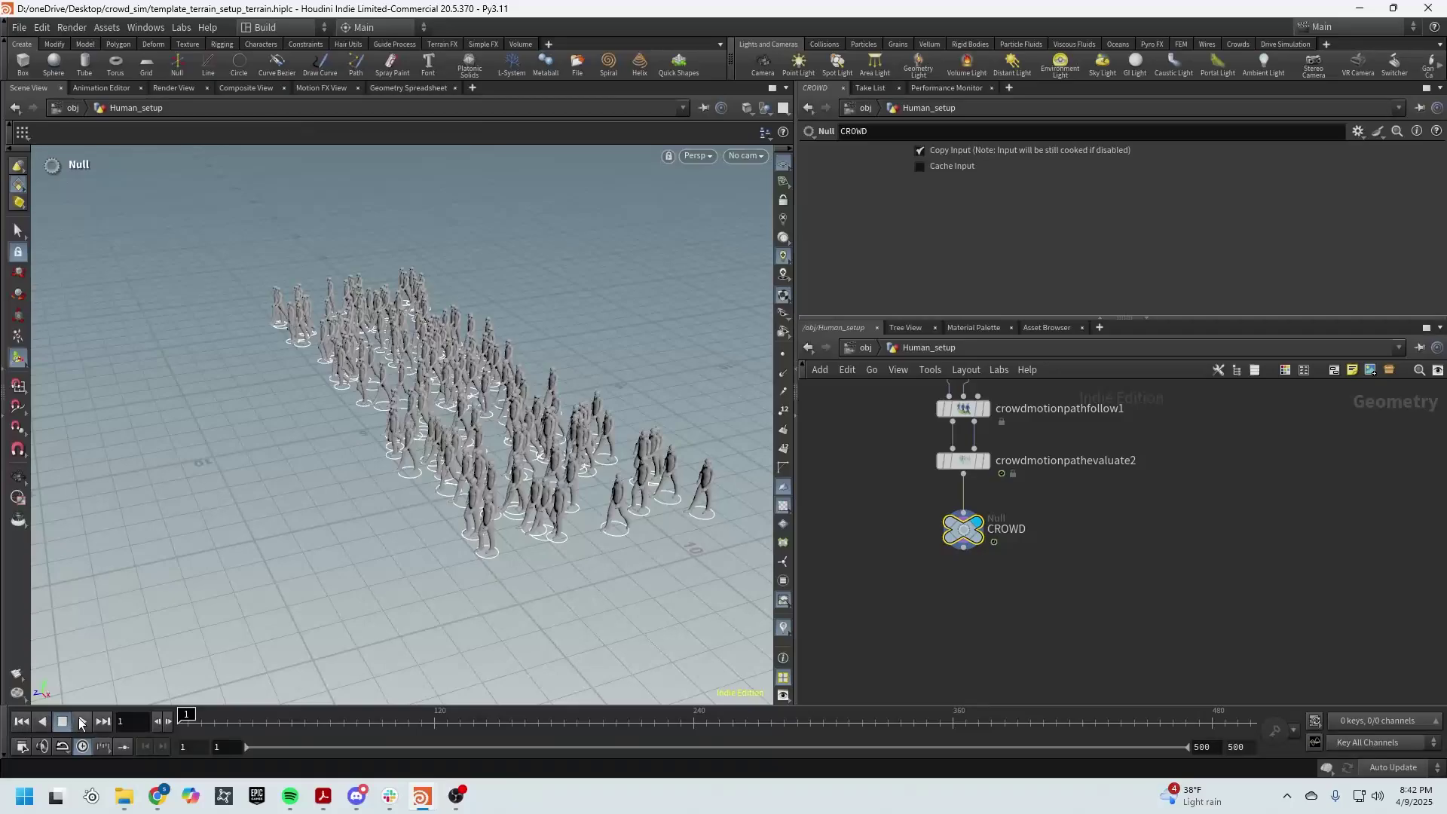
Step: Play the simulation, inspect the walking agents up close and from a distance, and return to frame 1
click(80, 722)
alt+drag(344, 549, 349, 453)
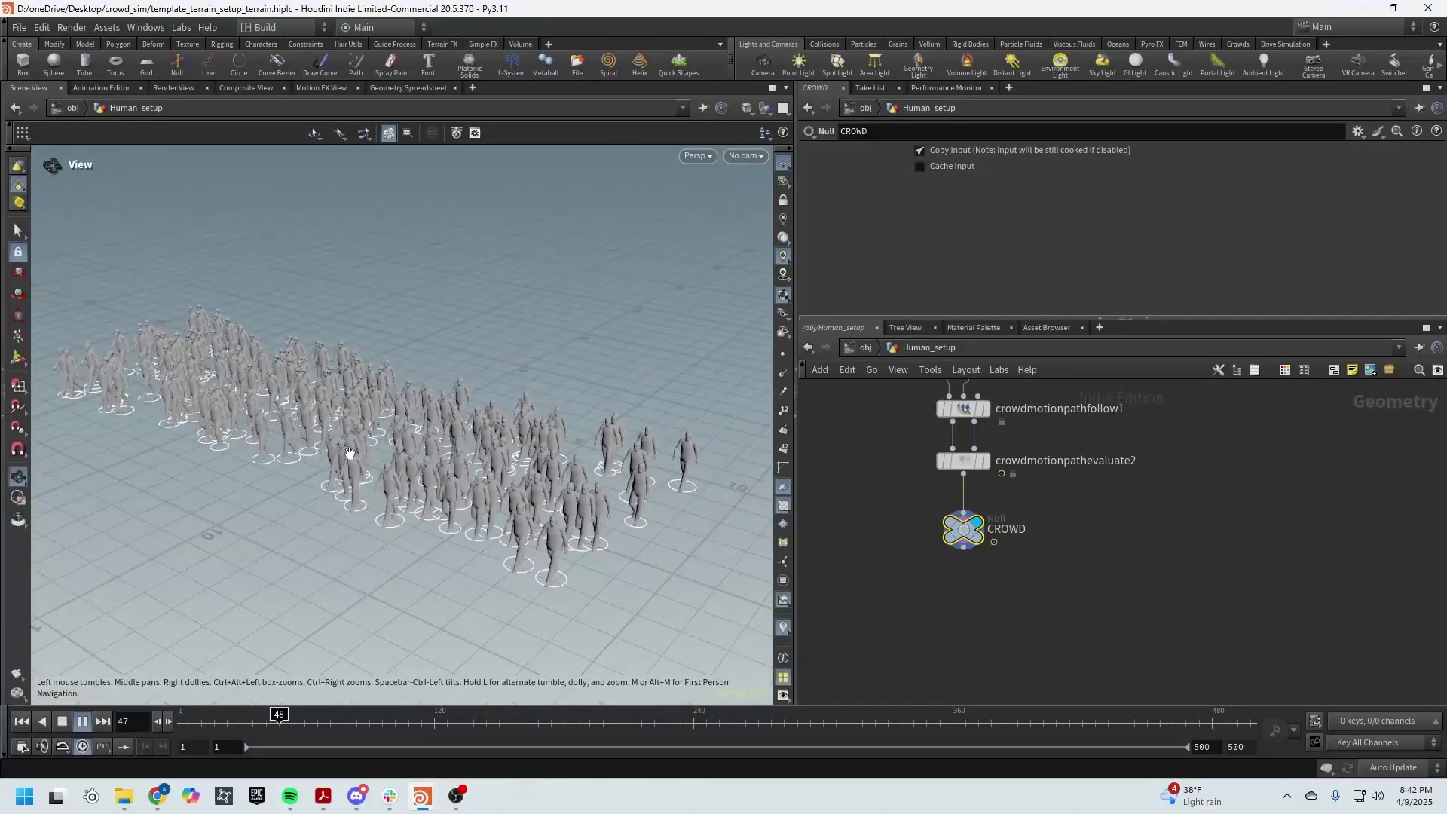
alt+right_drag(350, 453, 830, 471)
alt+drag(482, 452, 440, 472)
alt+middle_drag(440, 472, 291, 325)
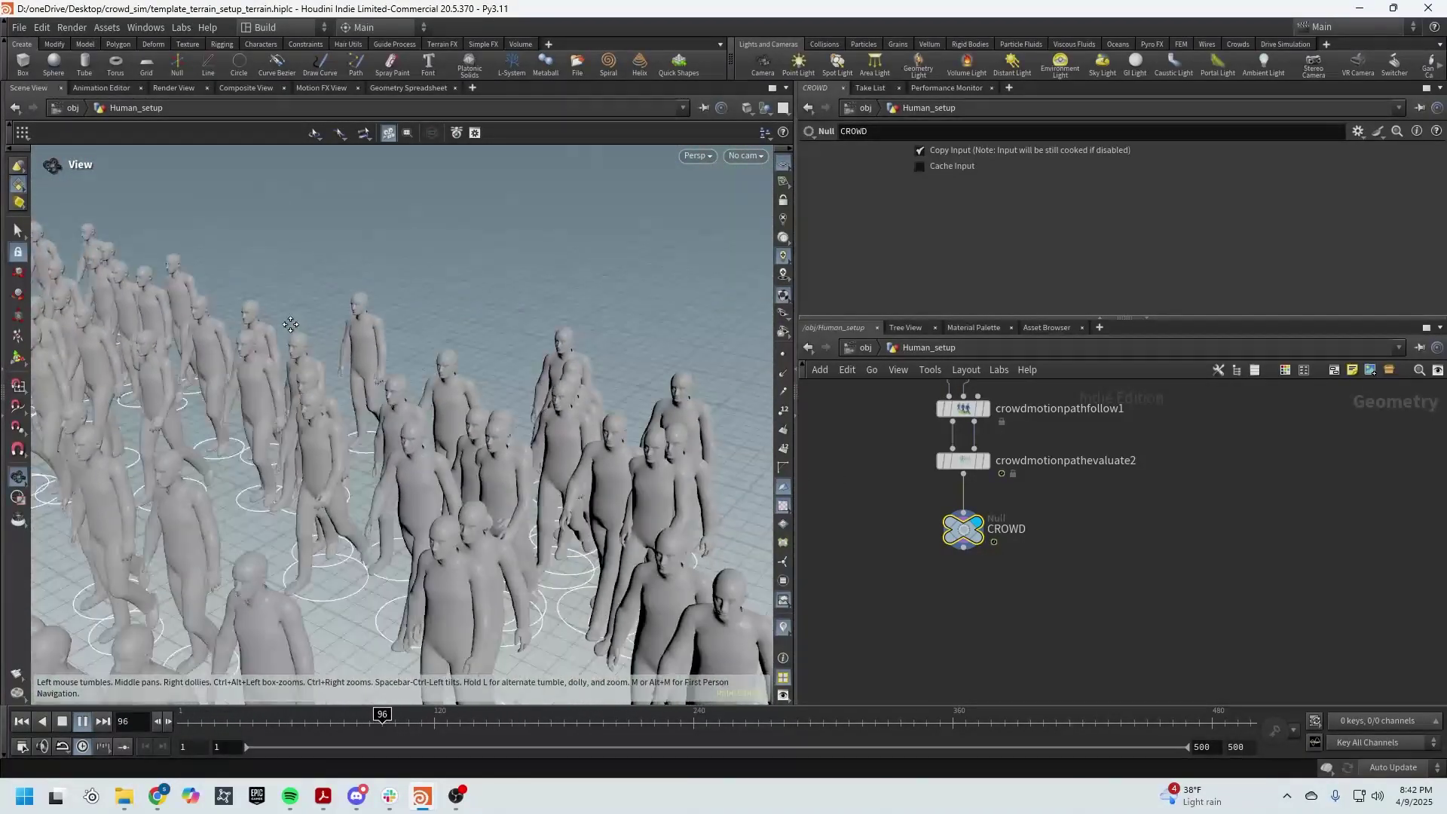
alt+drag(353, 335, 430, 400)
alt+right_drag(430, 400, 523, 549)
drag(523, 550, 477, 566)
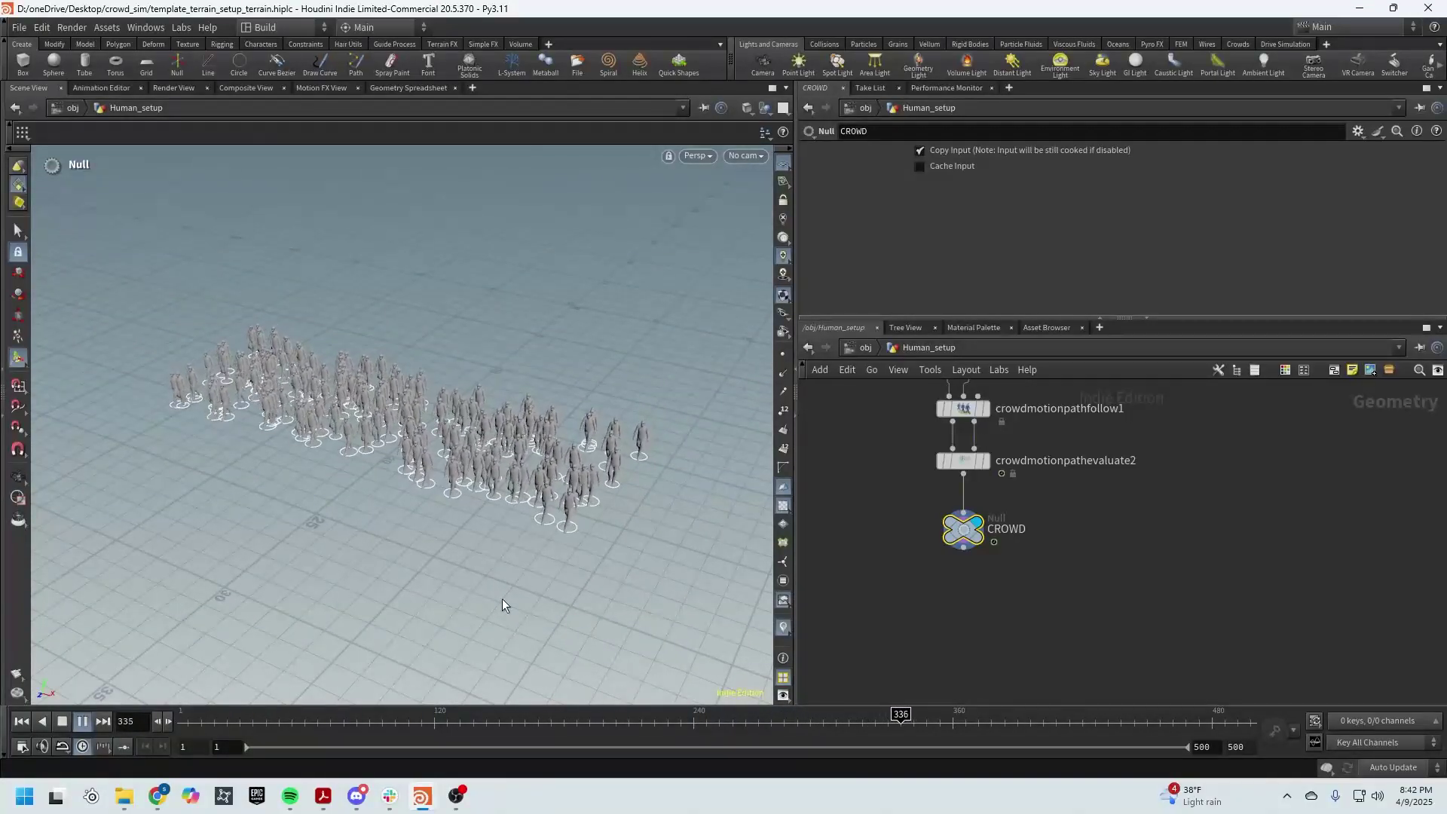
drag(860, 728, 2, 704)
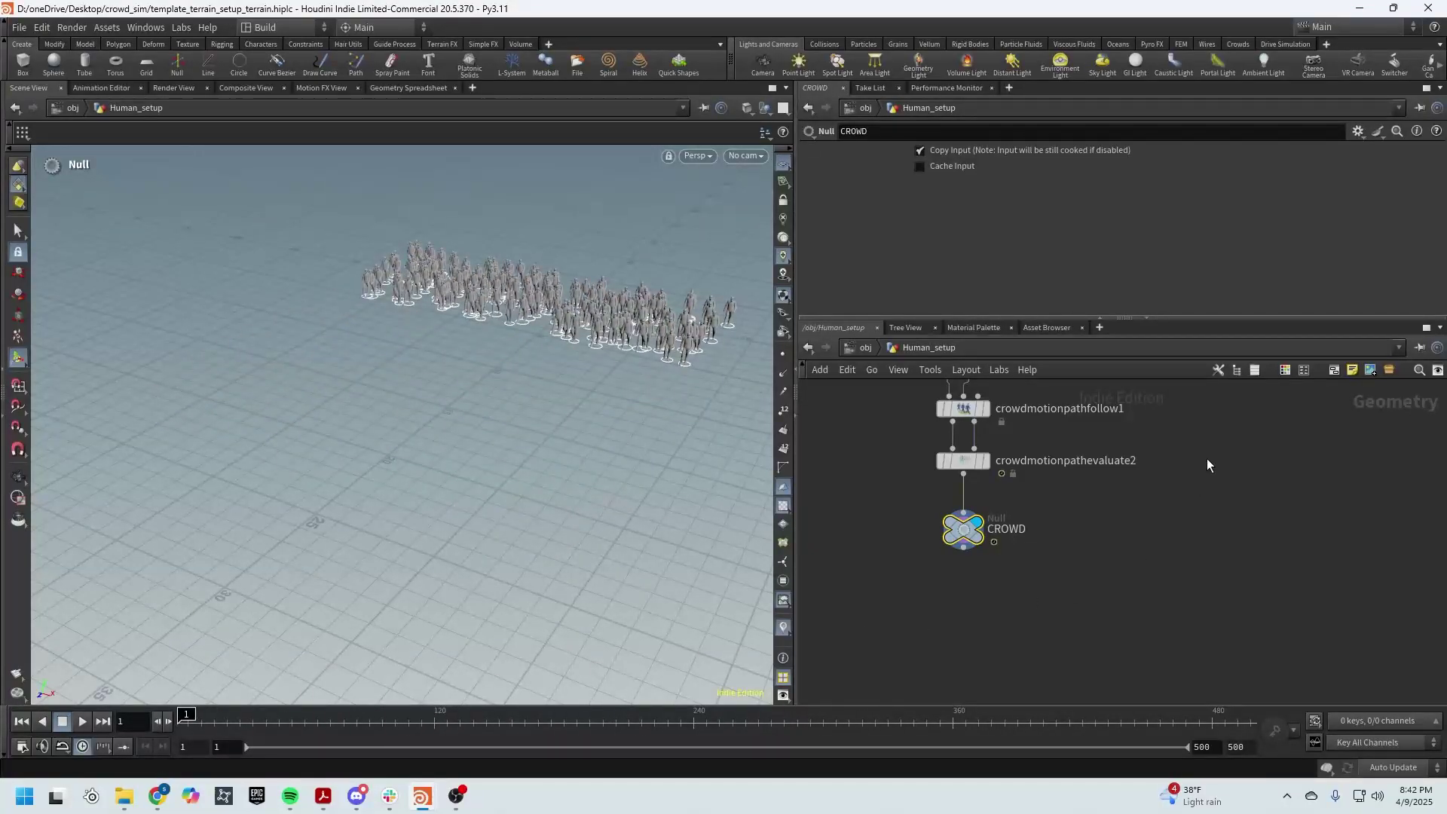
Step: Add a HeightField node below scatter1, beside the crowd node chain
middle_drag(1205, 464, 1168, 581)
scroll(1141, 515, down, 2)
middle_drag(1141, 515, 1093, 559)
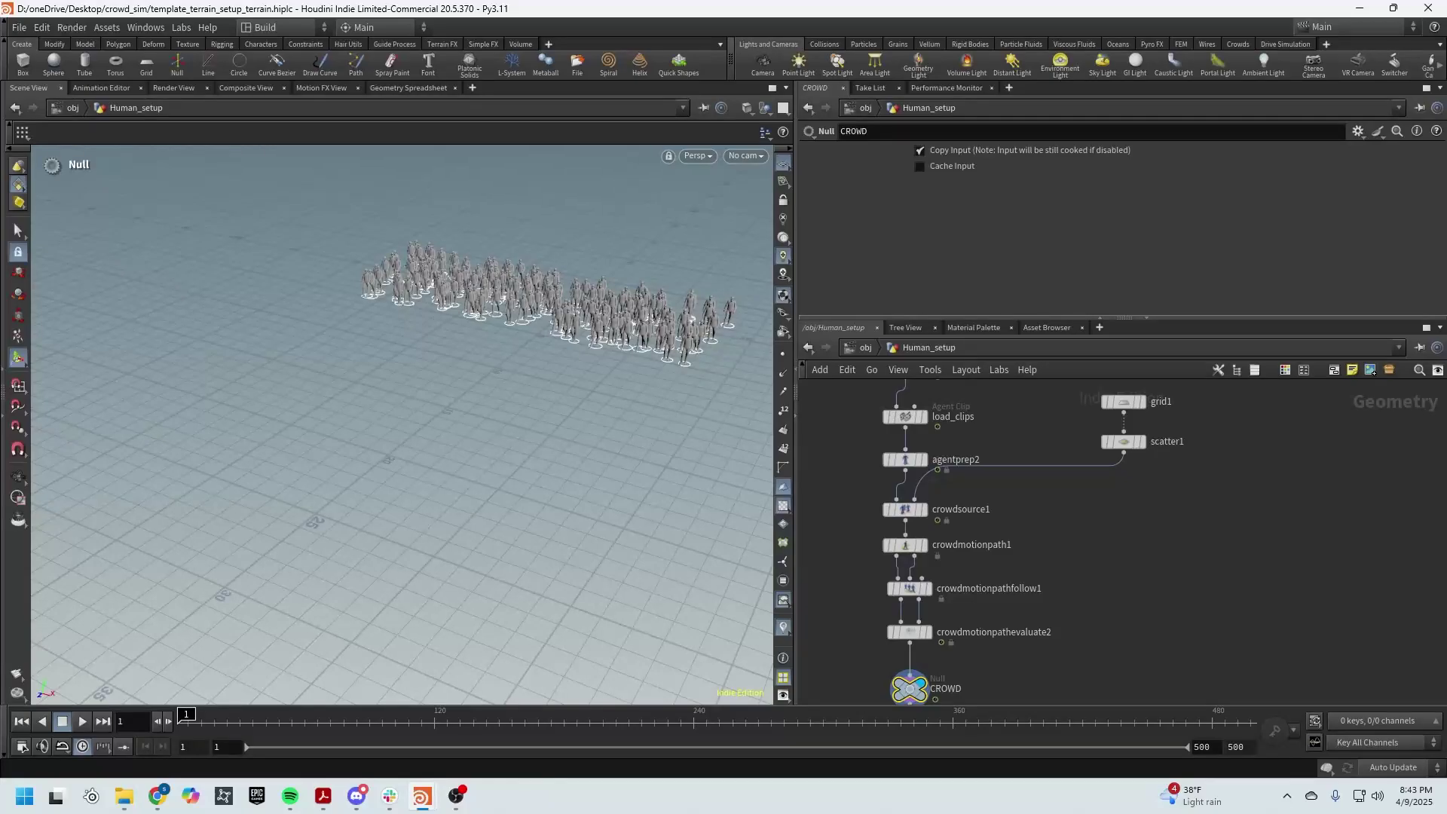
key(Tab)
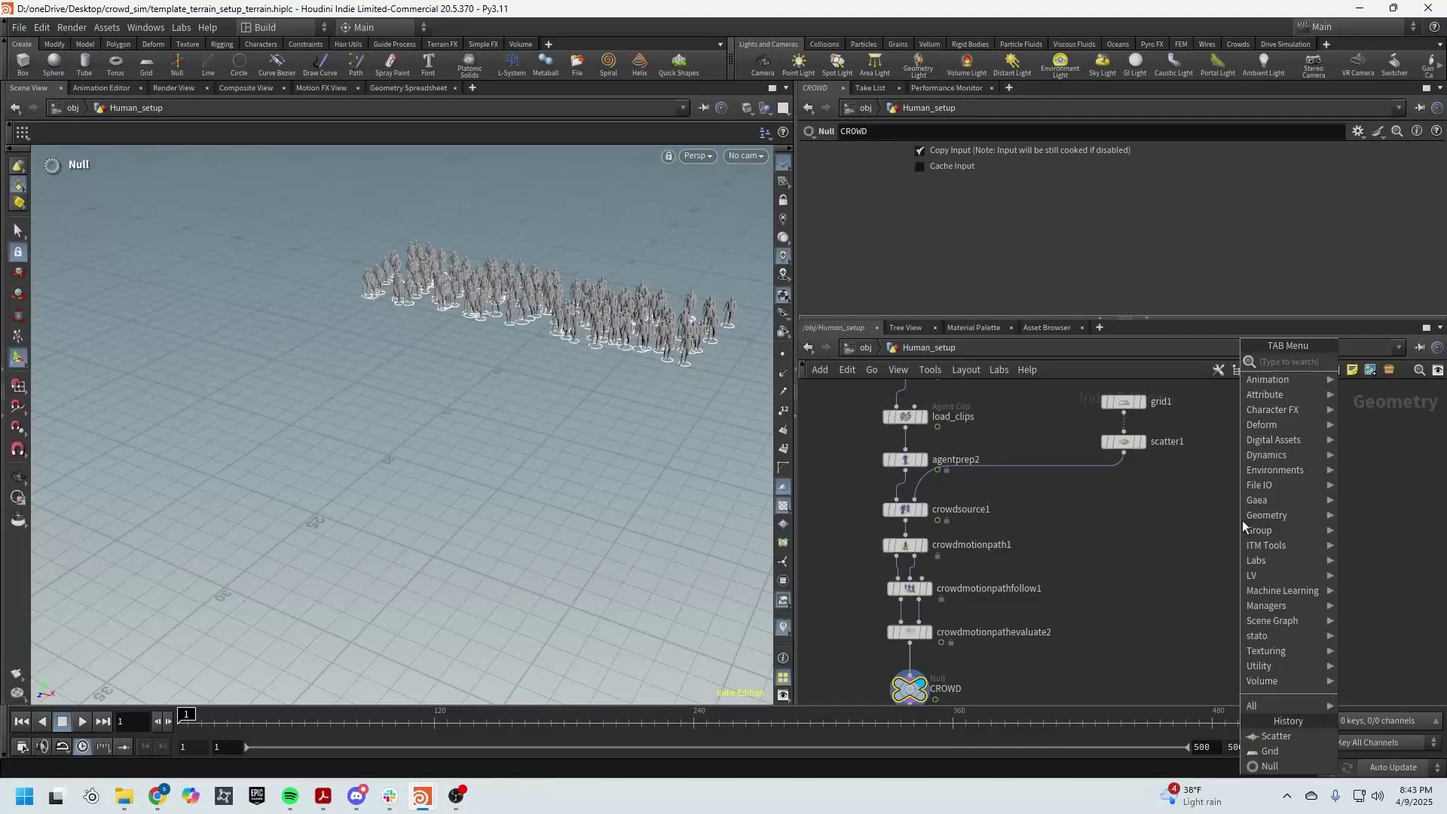
mouse_move(1243, 529)
text(hf)
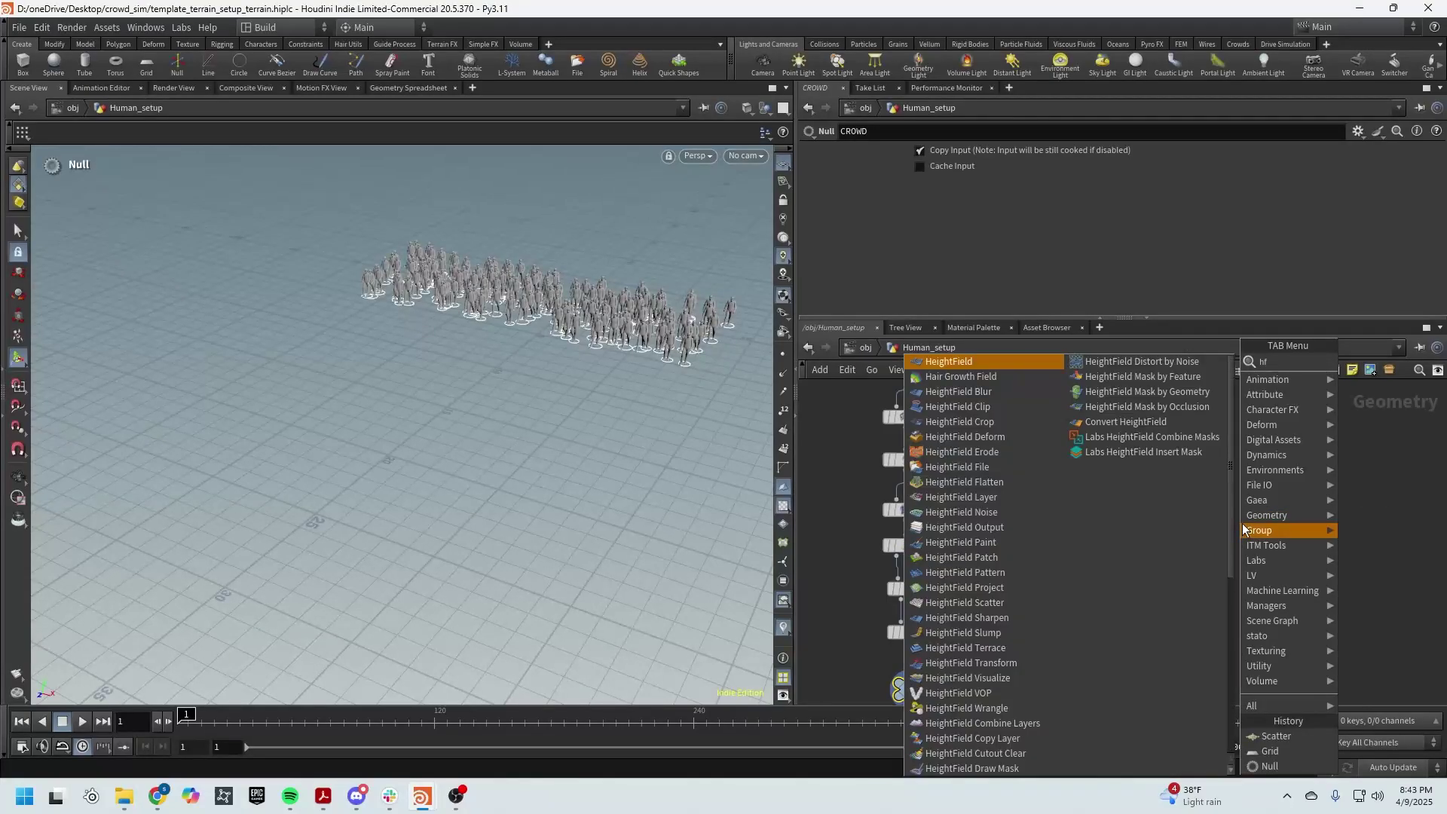
key(Return)
click(1188, 500)
Step: Add a HeightField Noise node beneath heightfield1, wire heightfield1 into it, and display its output
key(Tab)
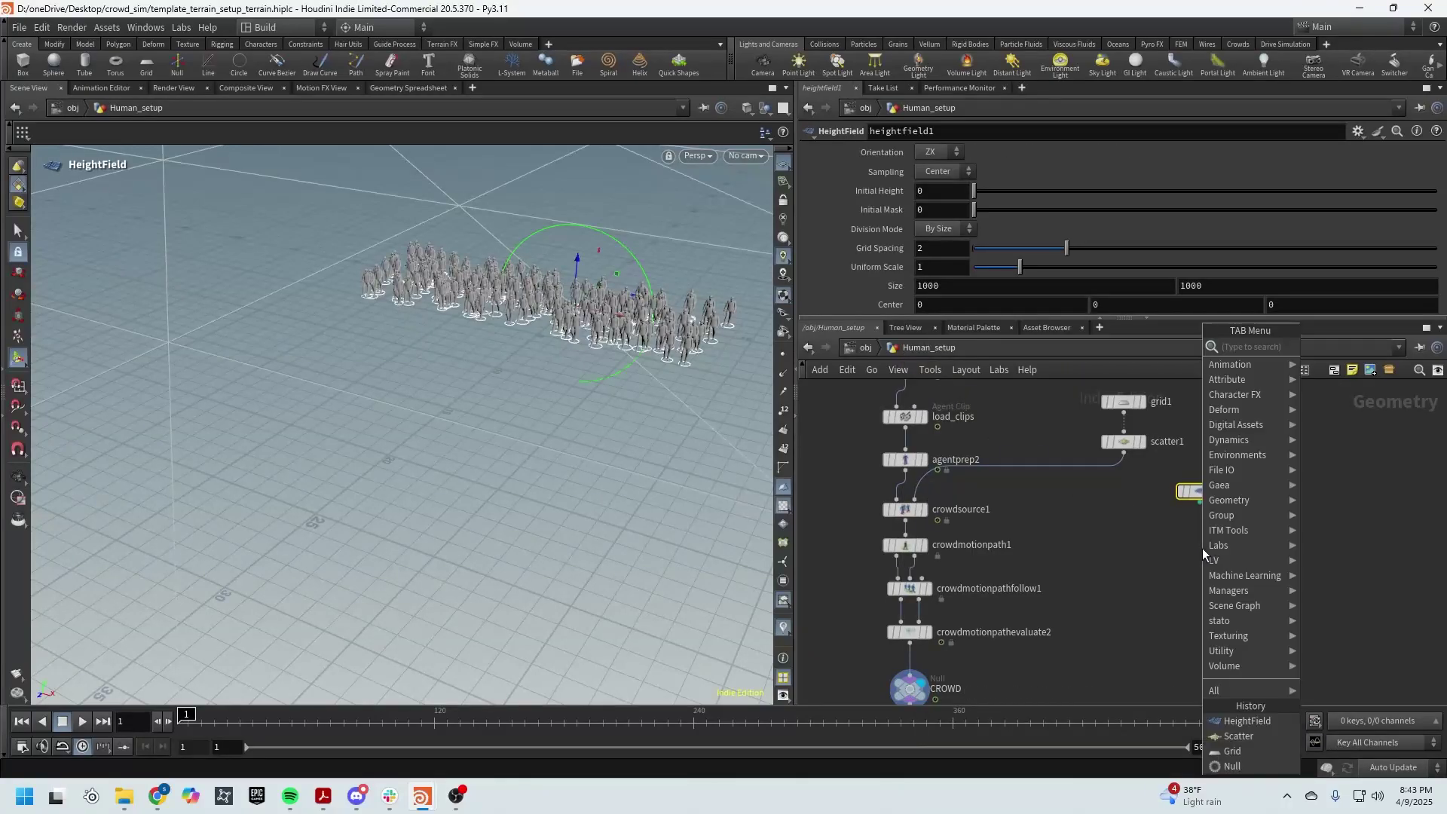
text(hfn)
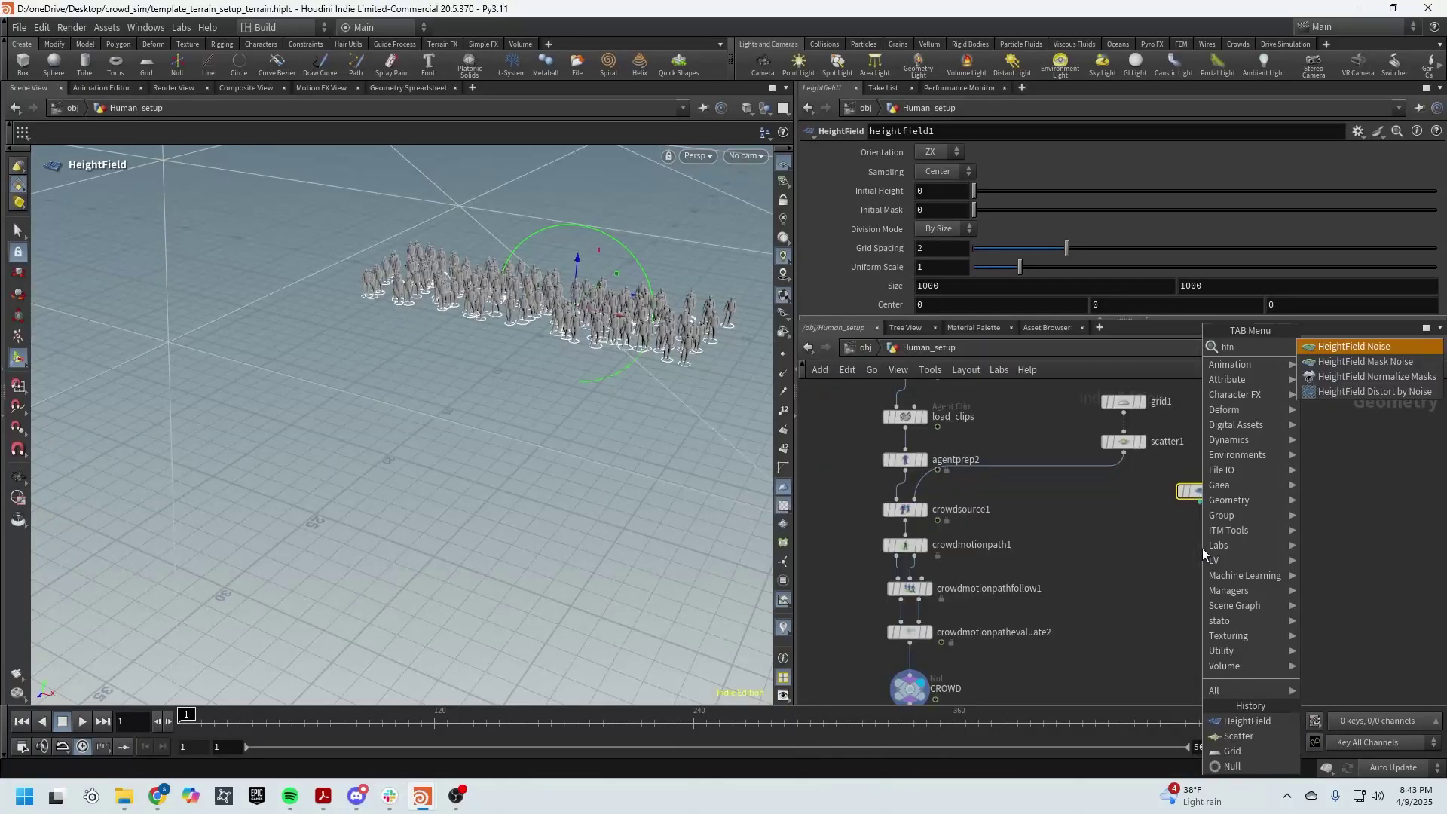
click(1346, 346)
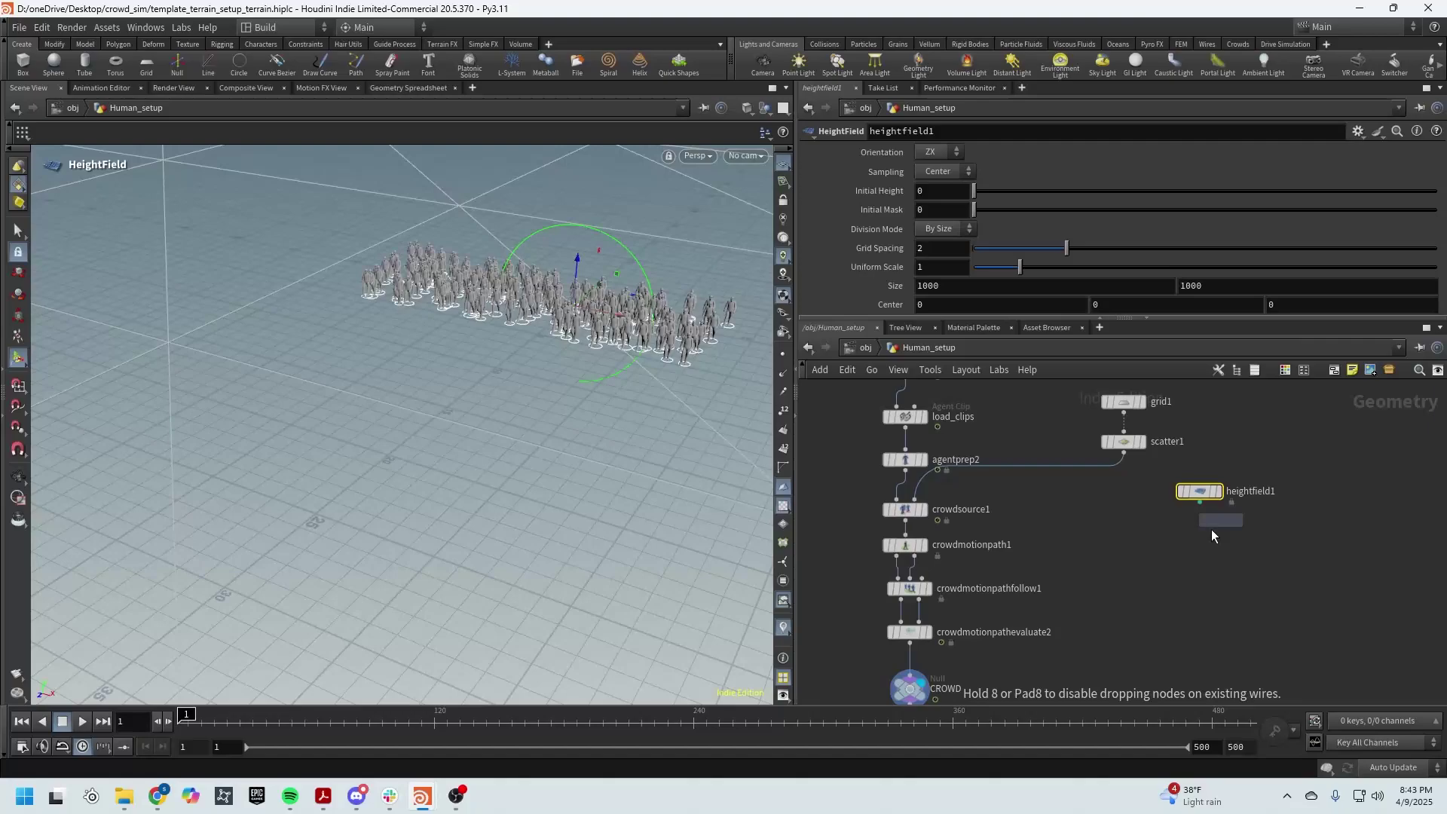
click(1212, 529)
drag(1202, 503, 1200, 546)
click(1197, 564)
Step: Template scatter1 to compare its points with the noise terrain, and review the noise settings of heightfield_noise1
alt+right_drag(553, 432, 287, 442)
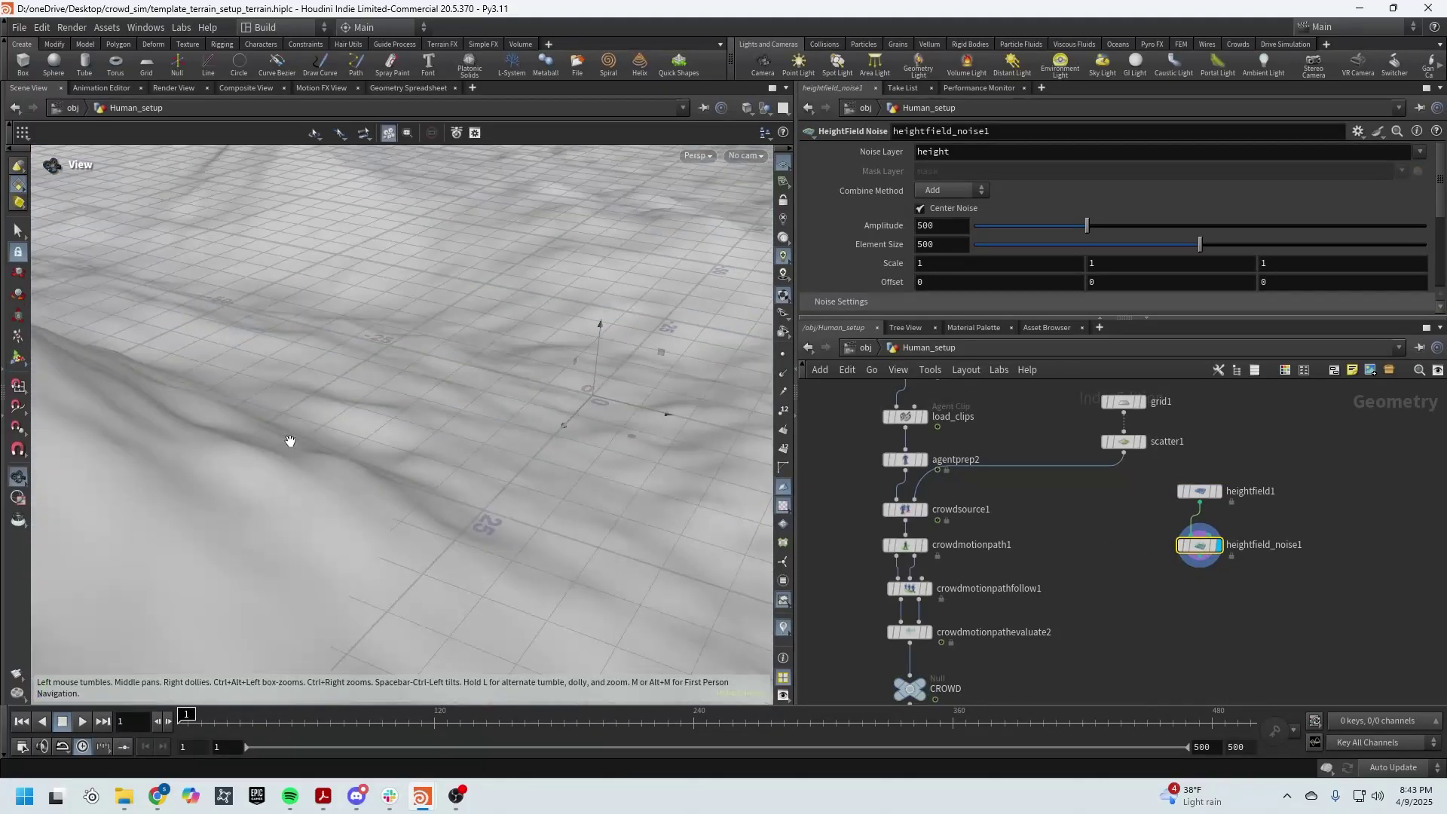
click(1137, 441)
alt+drag(568, 520, 335, 514)
drag(235, 518, 550, 572)
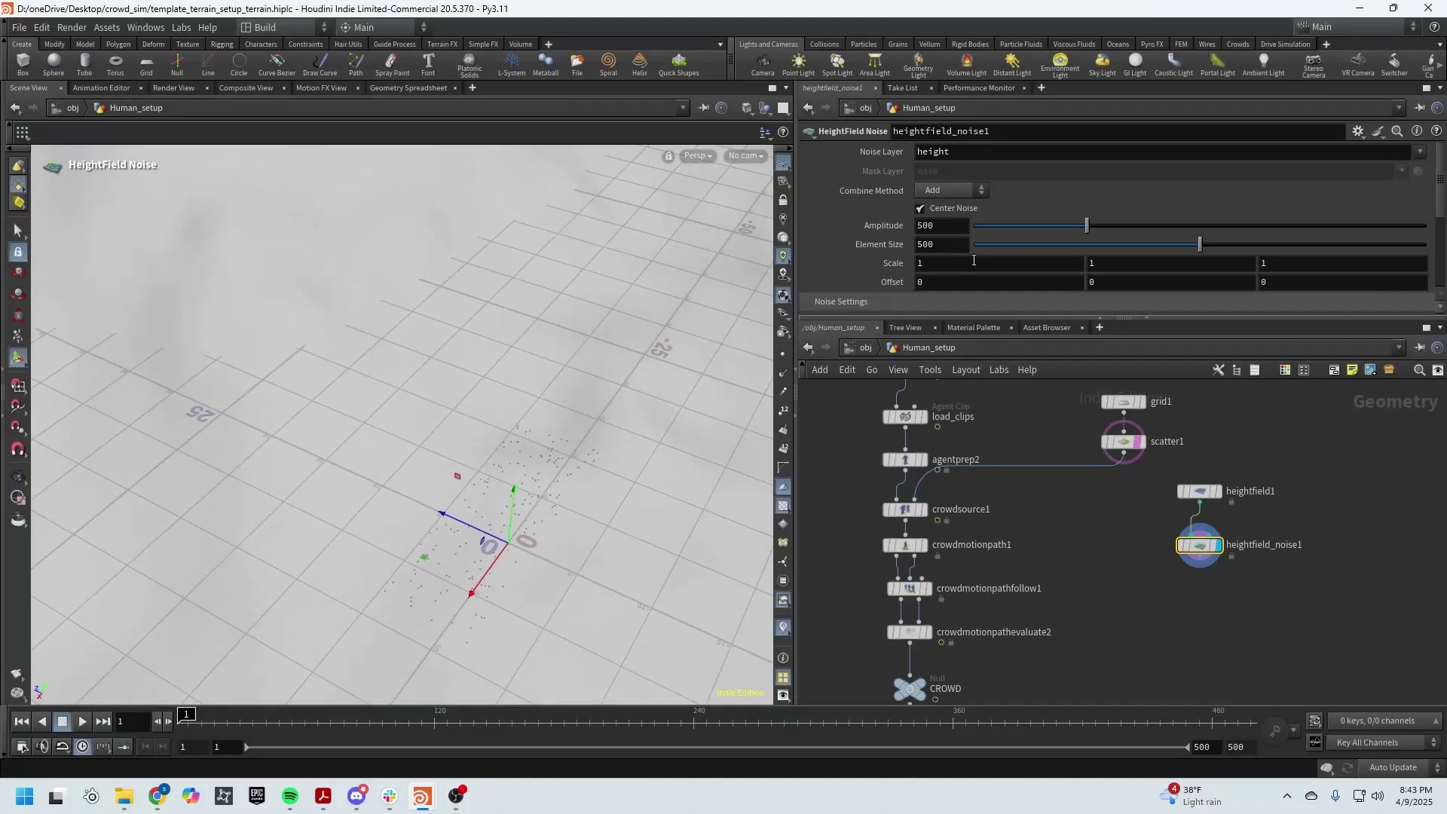
scroll(1070, 255, down, 5)
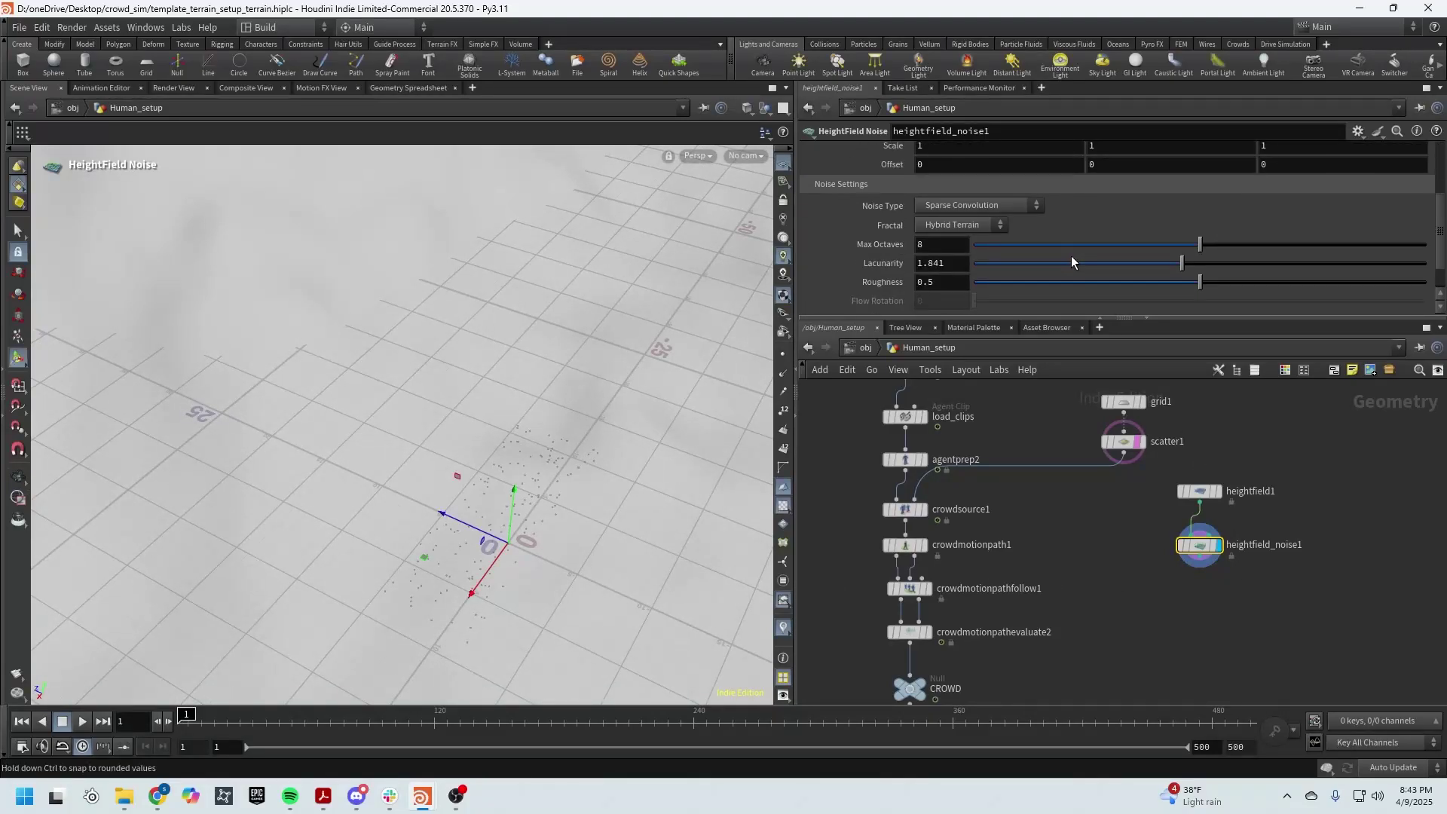
Step: Set the Size of heightfield1 to 100 by 50
click(1198, 491)
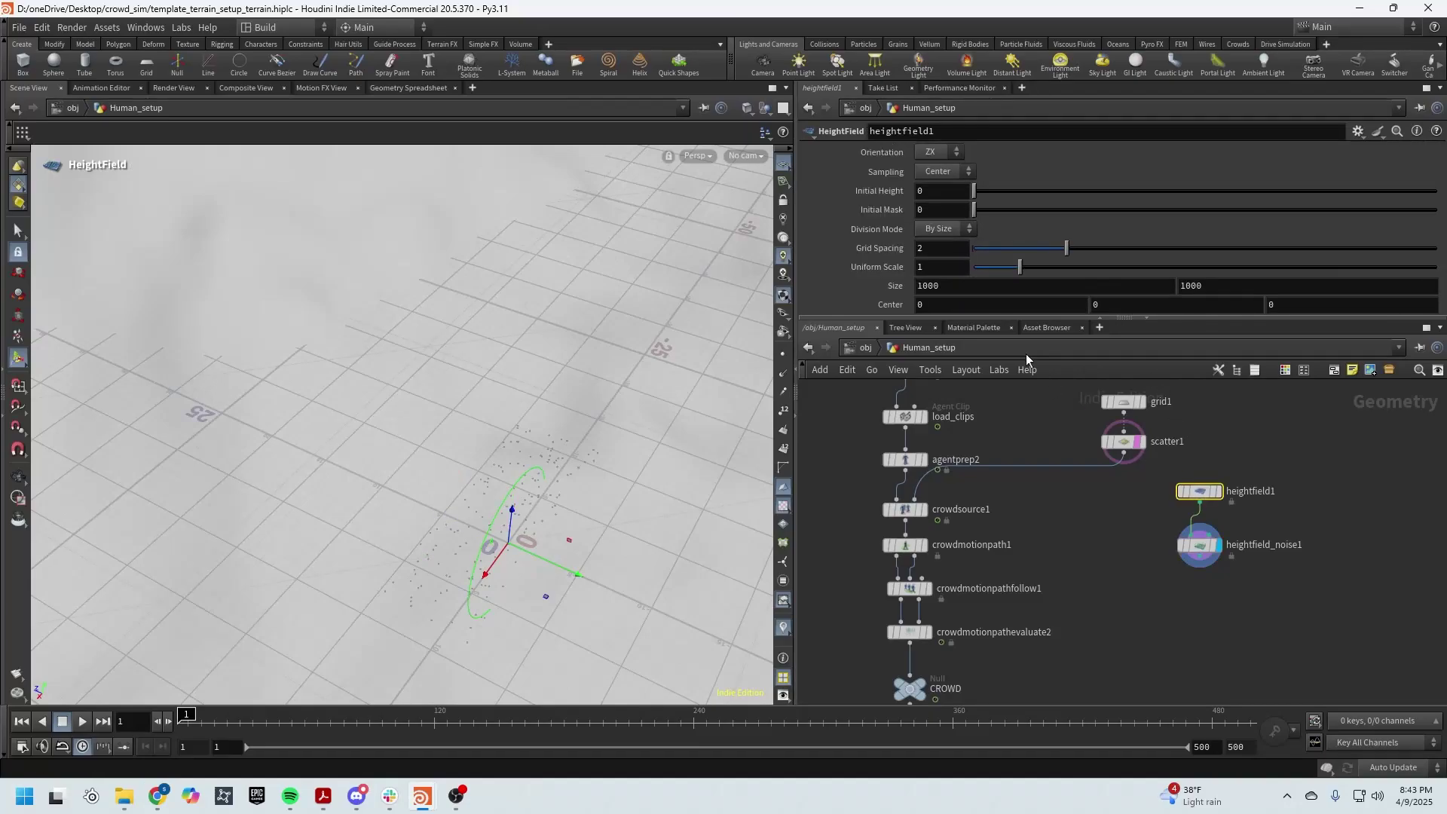
click(1027, 288)
text(50)
key(Return)
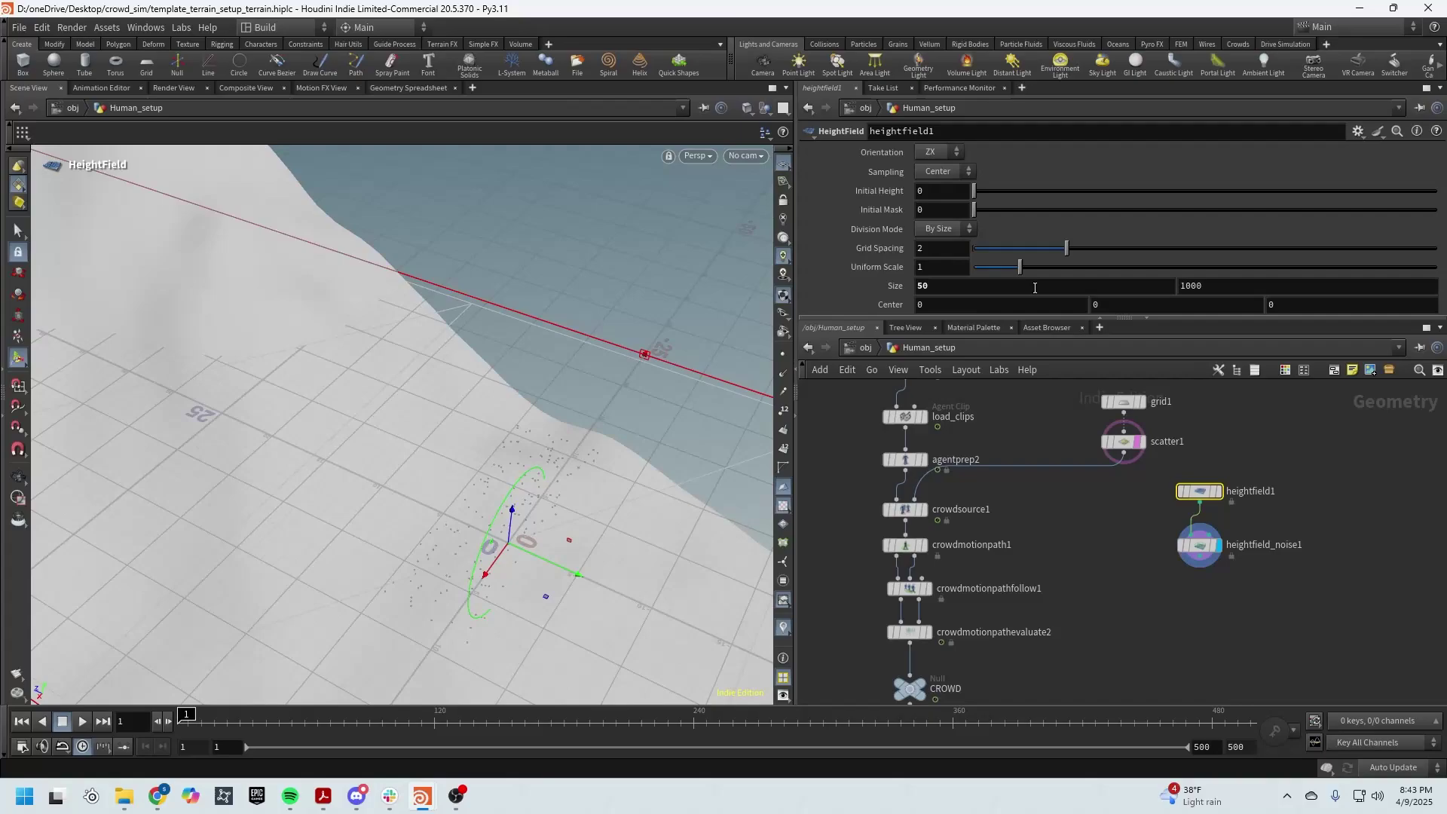
text(100)
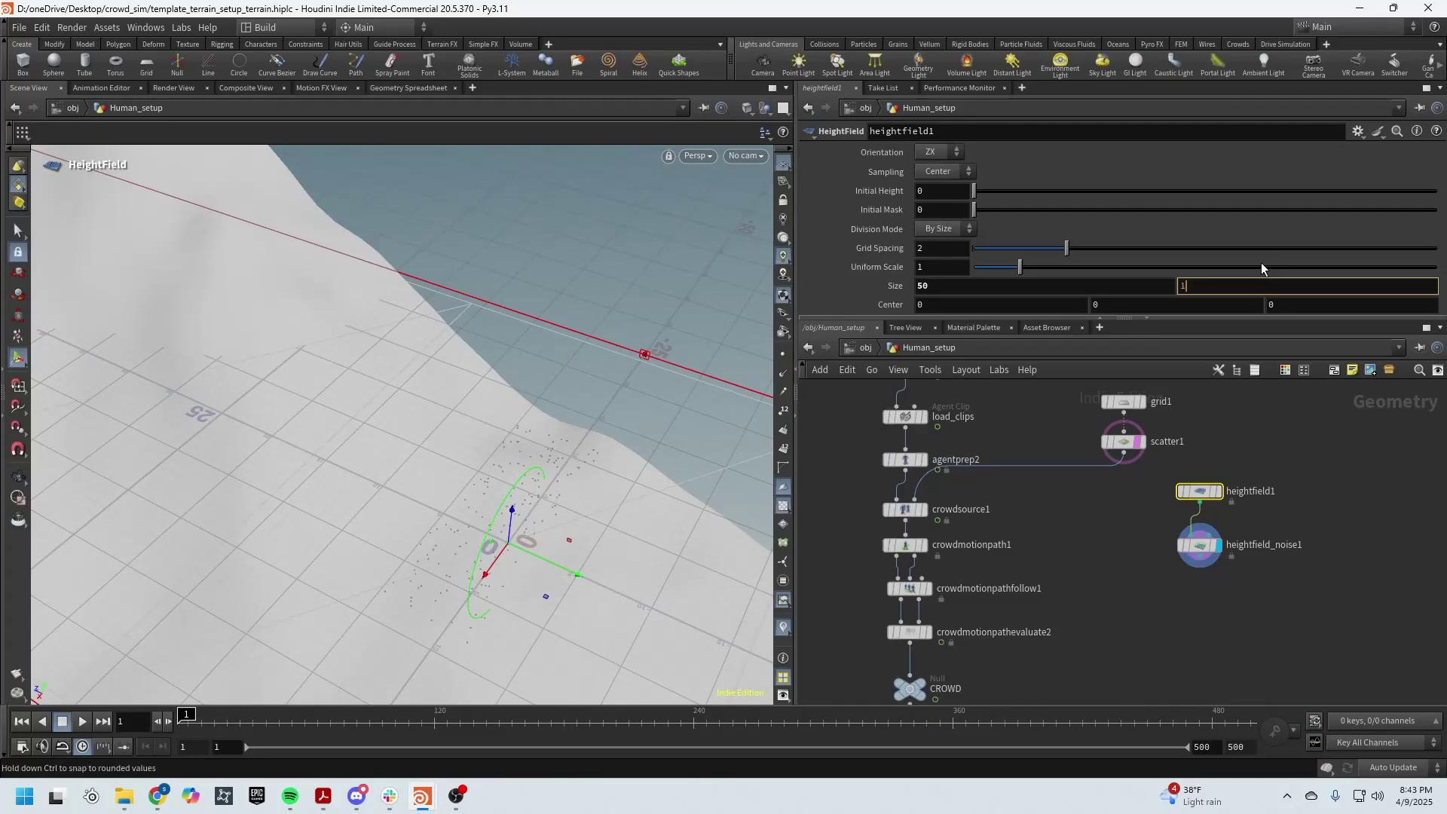
key(Return)
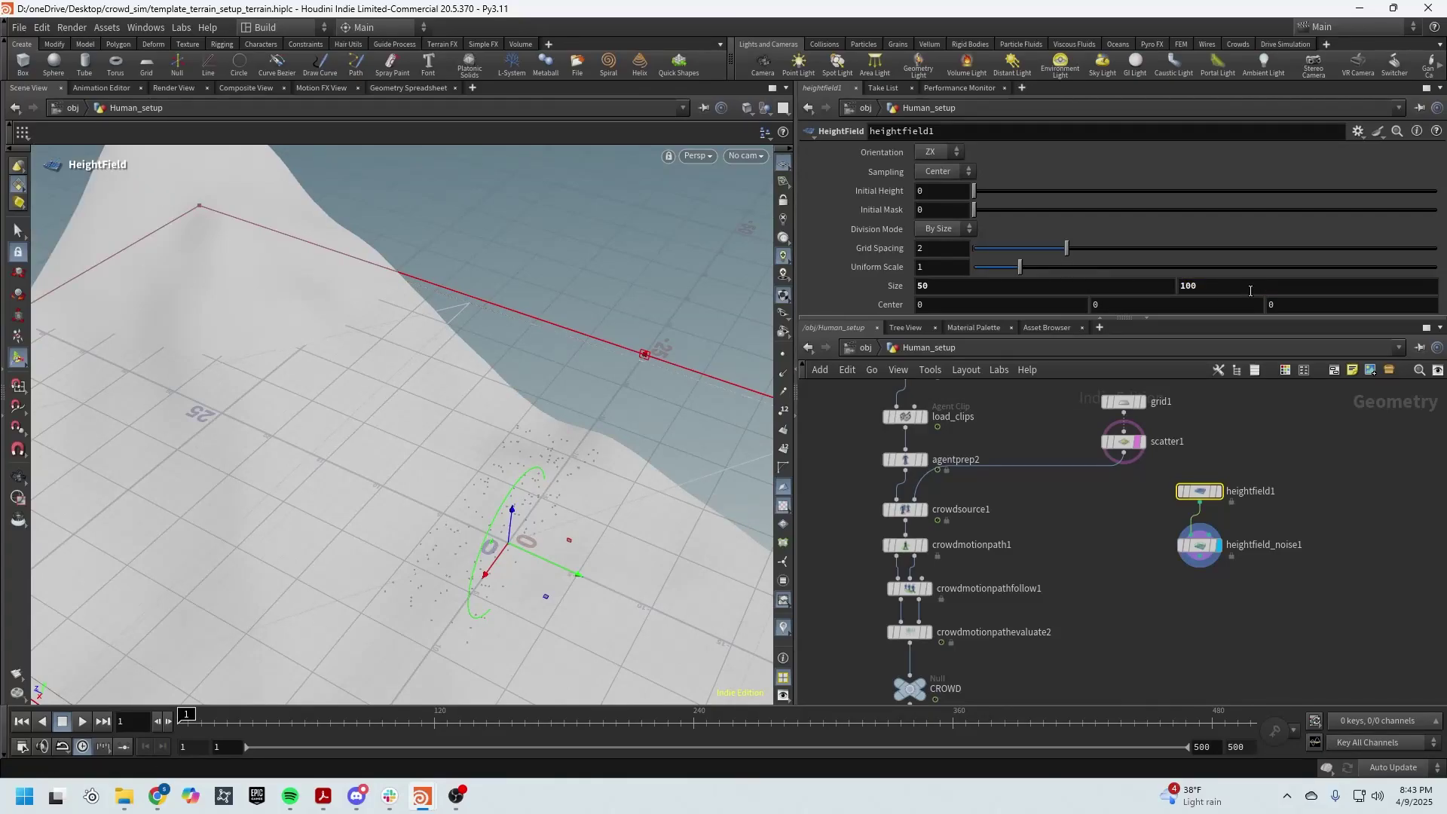
text(50)
key(Return)
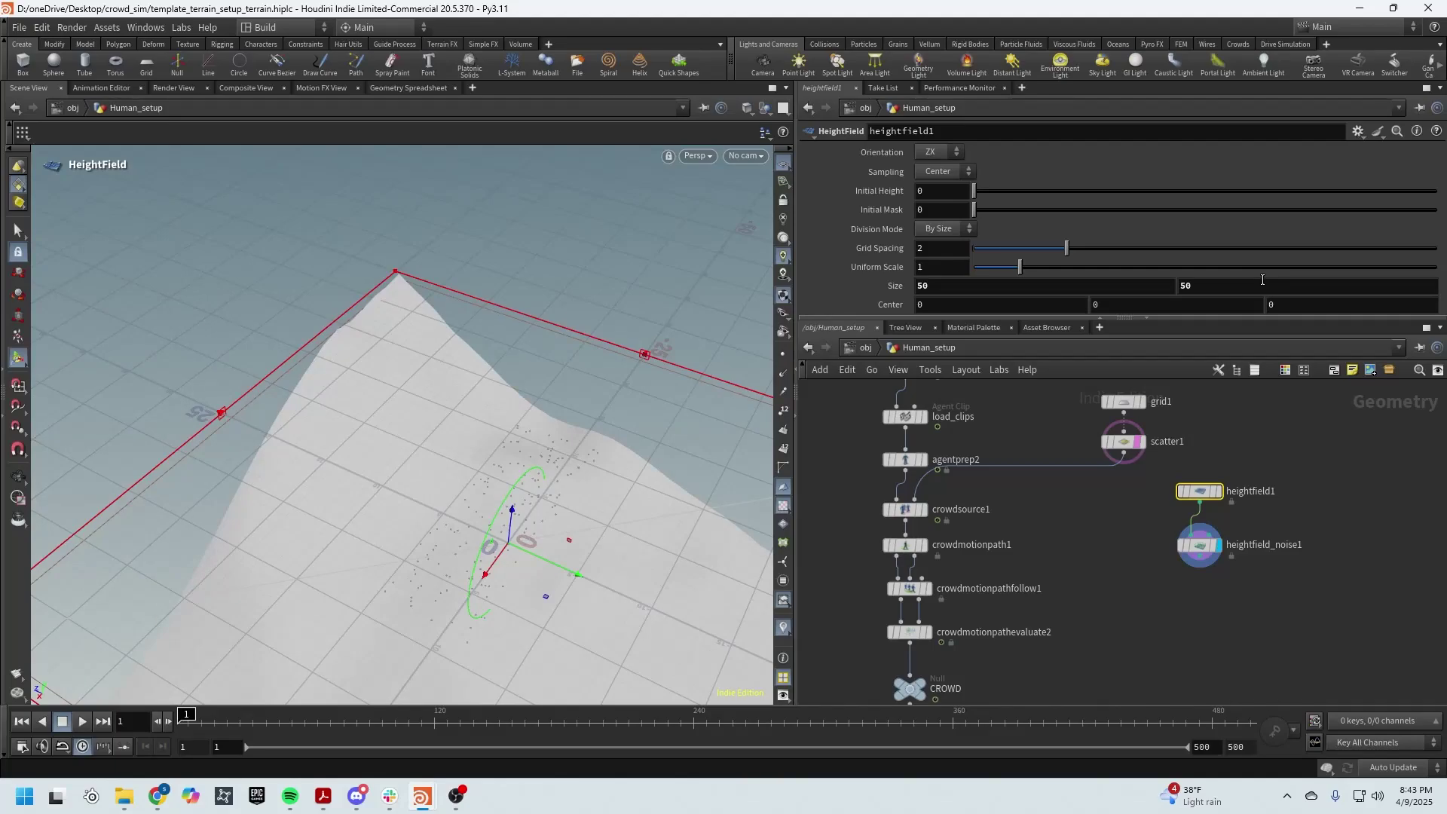
click(1093, 280)
text(100)
key(Return)
Step: Display the CROWD null with heightfield_noise1 as a template, and examine the agents from several angles
alt+drag(411, 414, 422, 490)
click(916, 641)
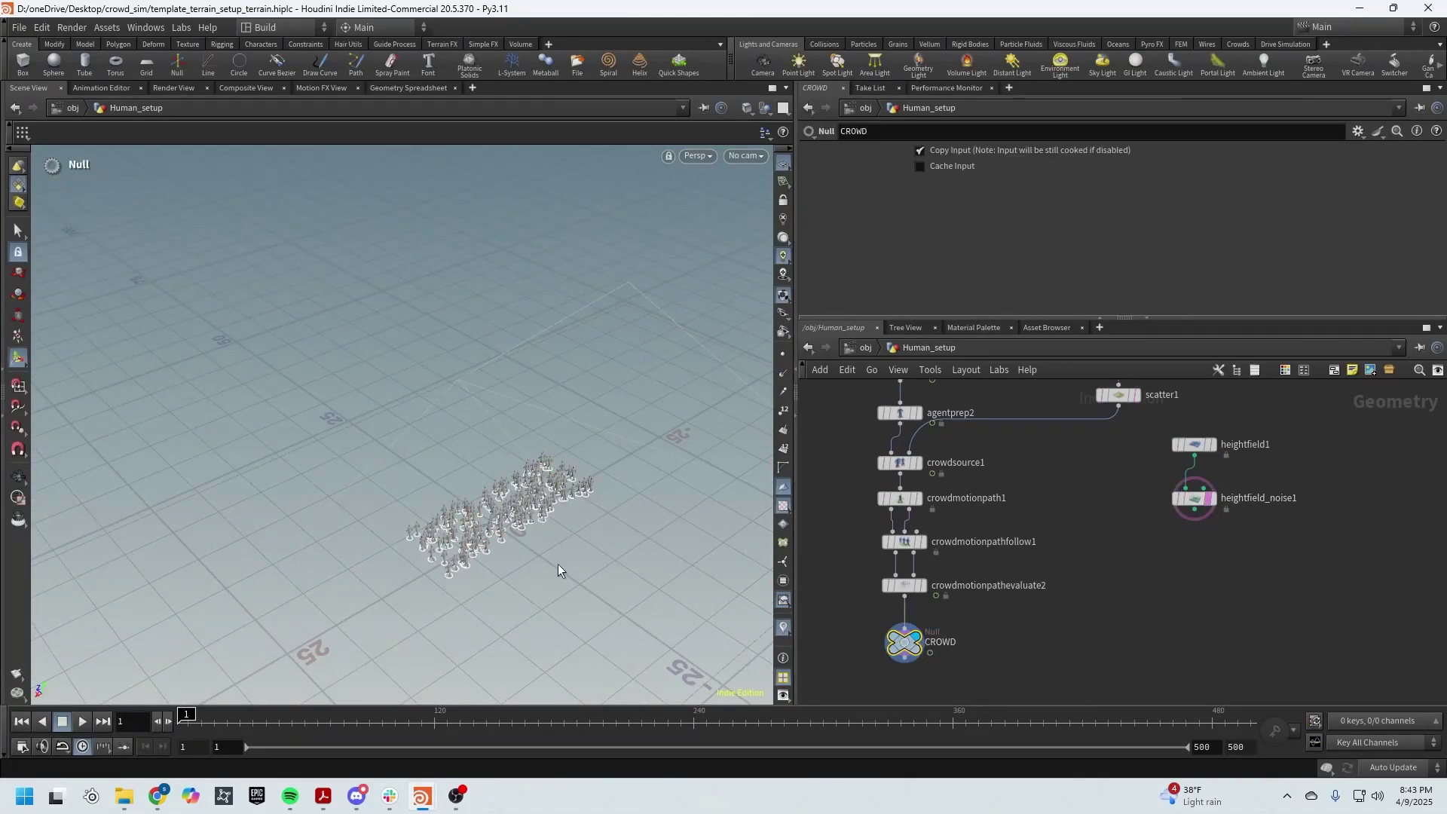
drag(558, 571, 440, 391)
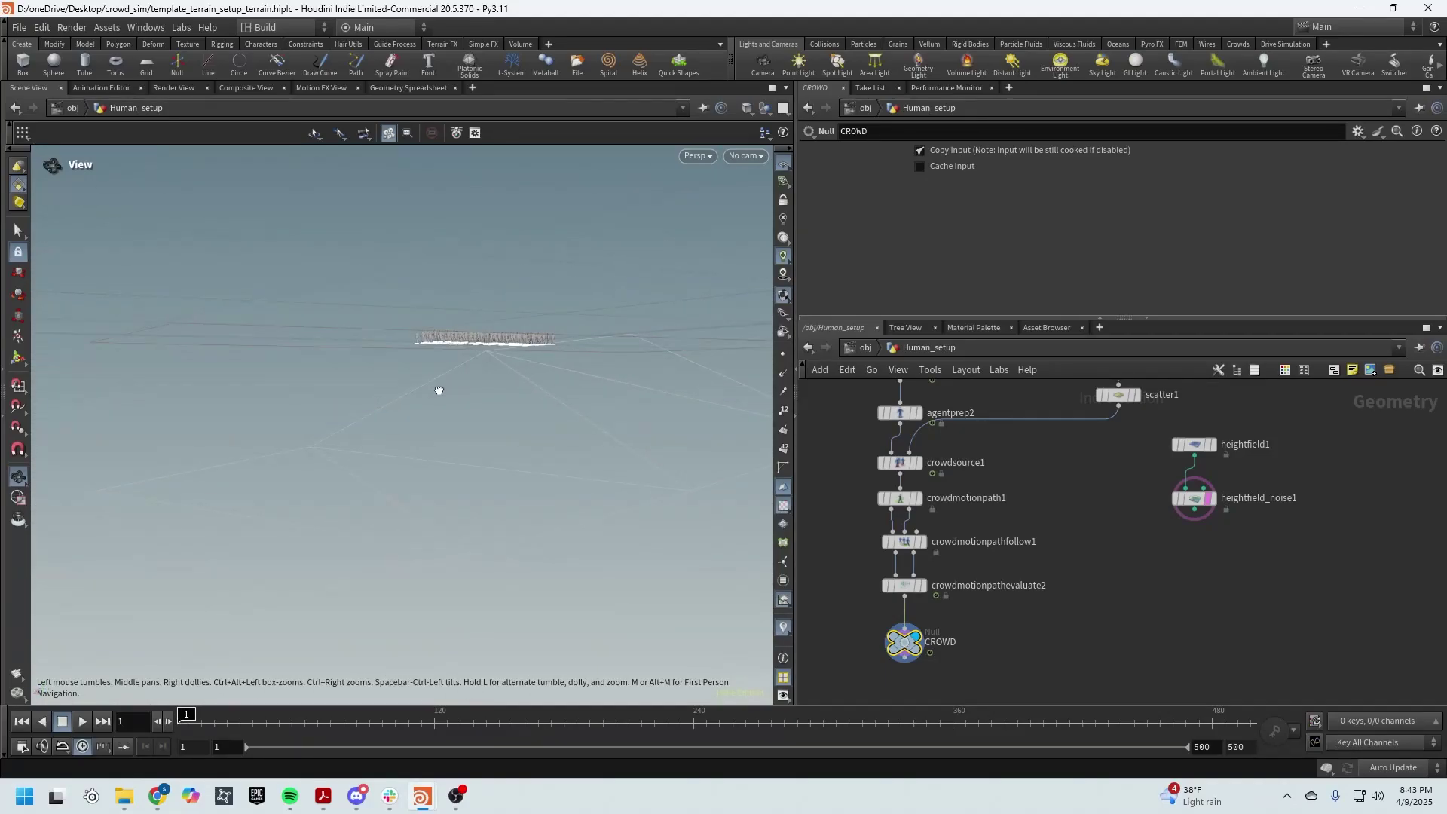
drag(578, 439, 526, 516)
mouse_move(1201, 450)
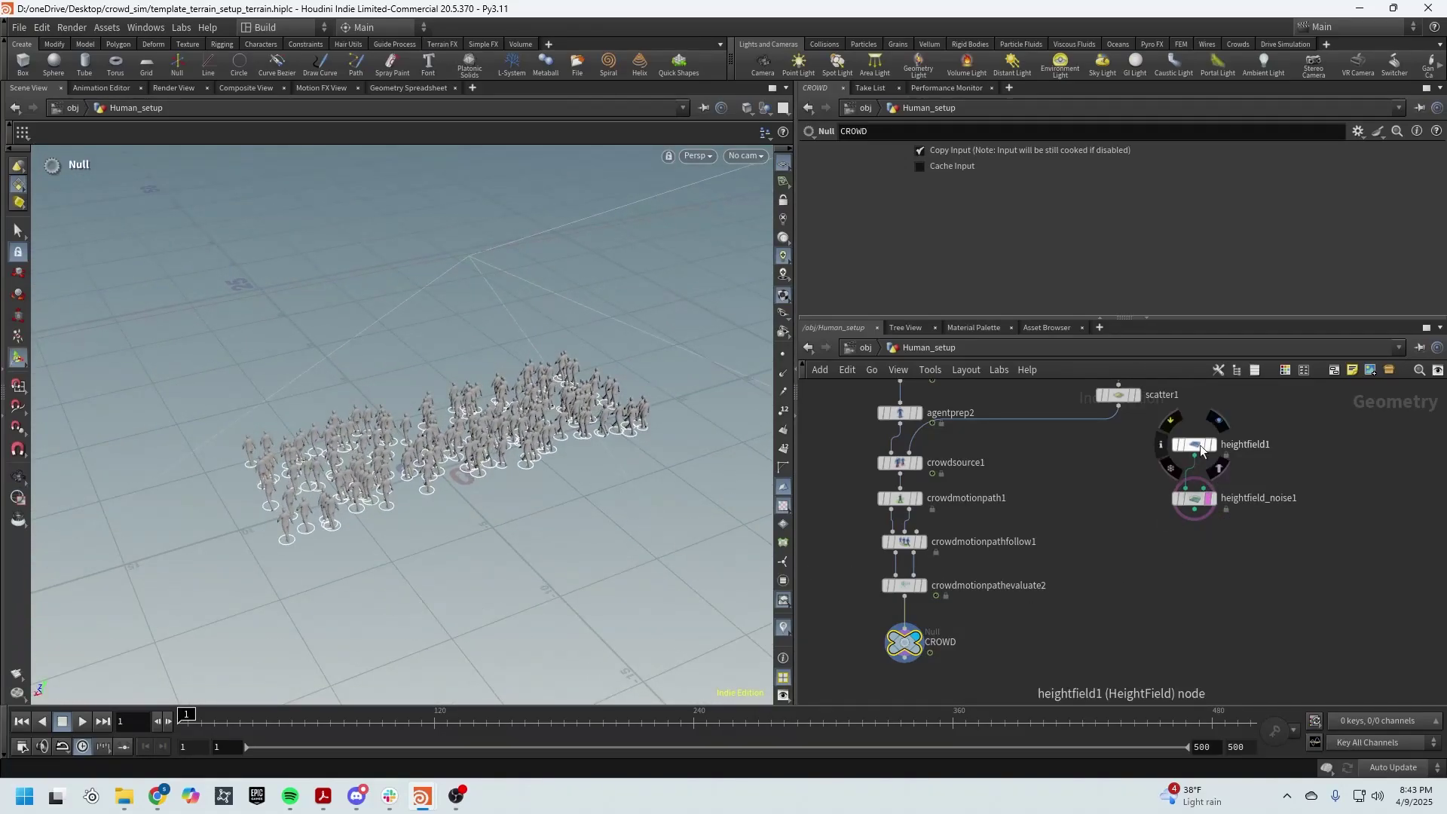
Step: Add a Merge node below the network and wire CROWD and heightfield_noise1 into it
click(1203, 503)
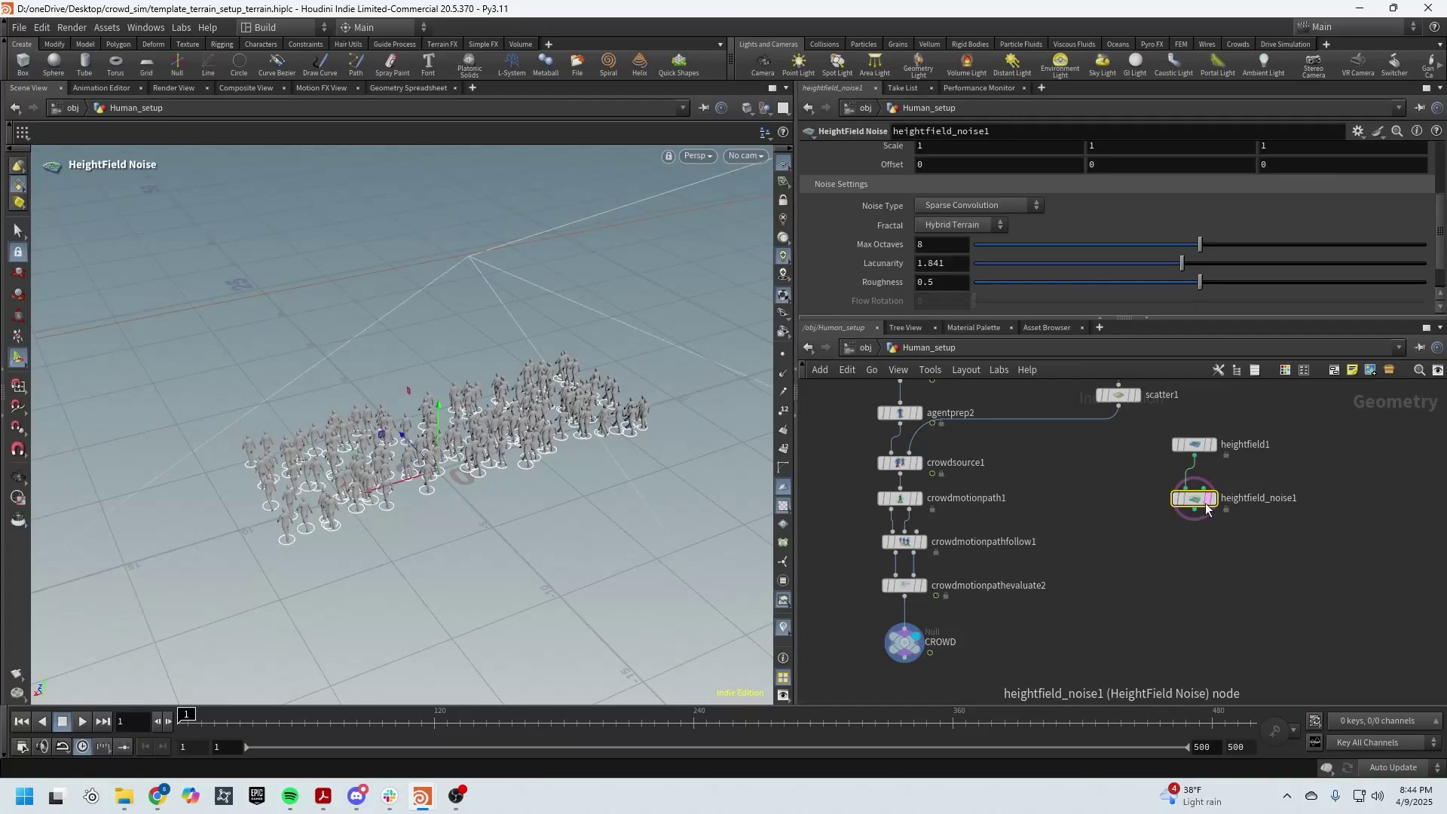
middle_drag(1122, 649, 1118, 556)
key(Tab)
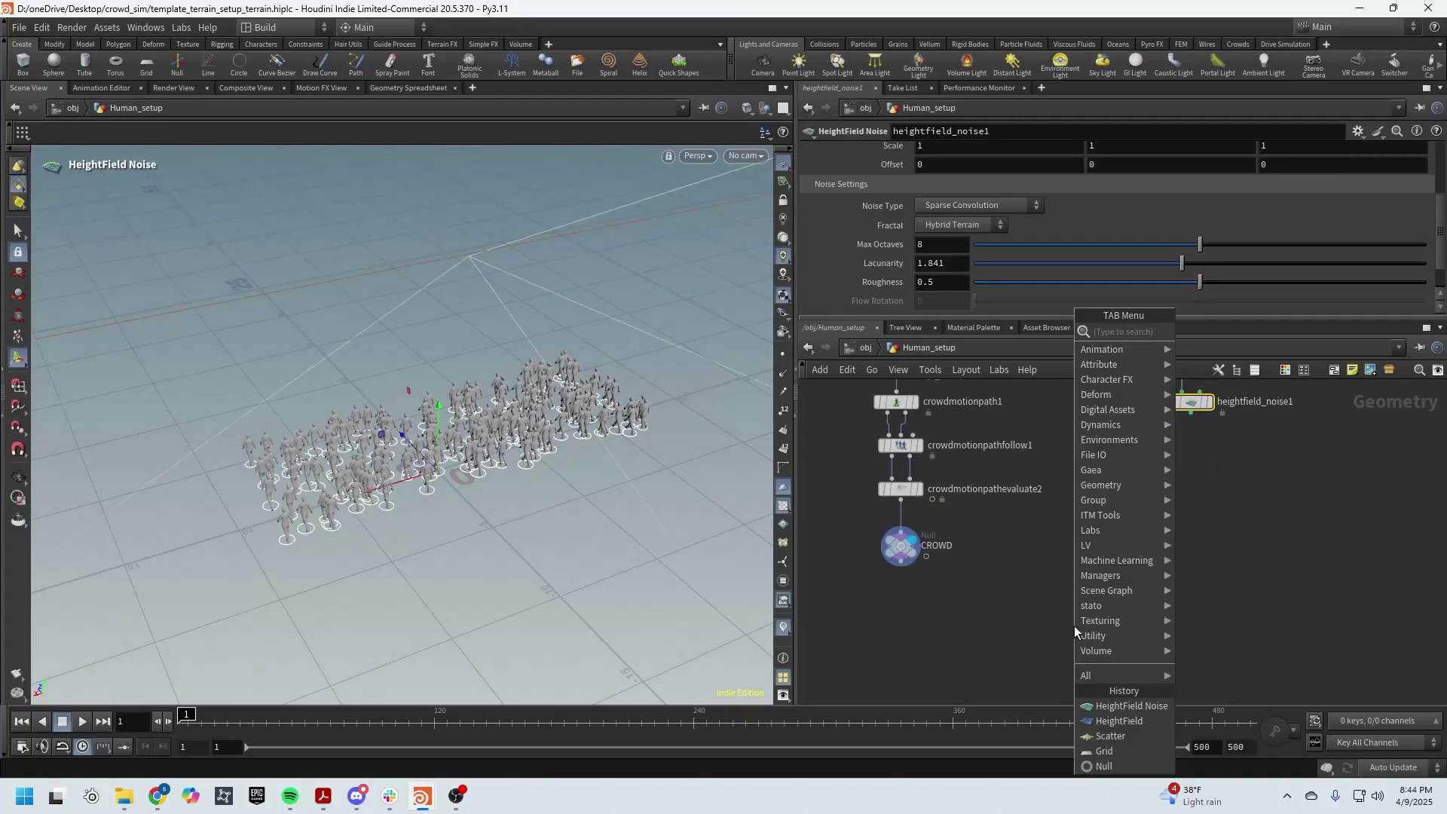
text(merg)
click(1206, 332)
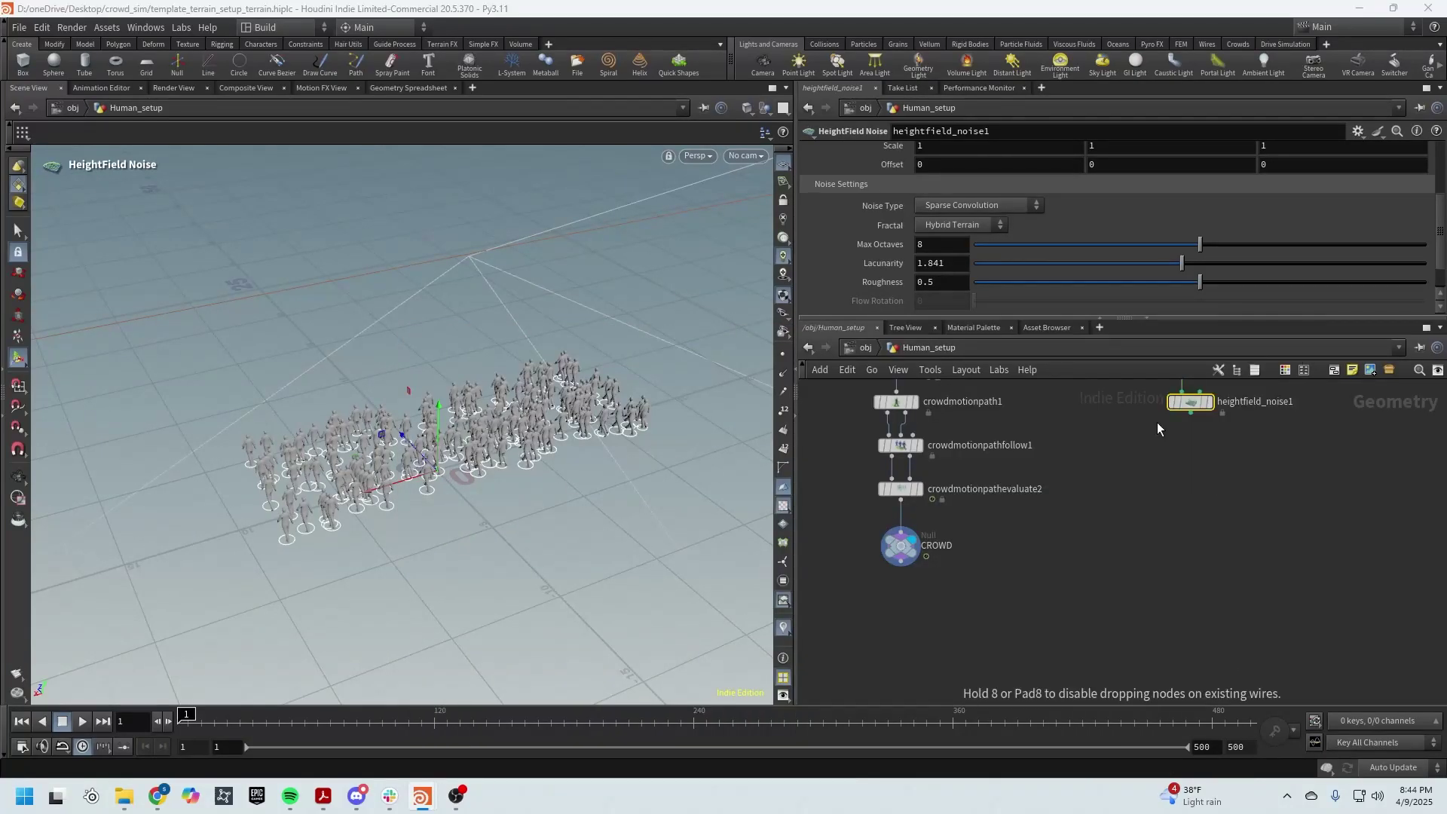
click(1057, 595)
drag(909, 570, 1072, 671)
click(1080, 599)
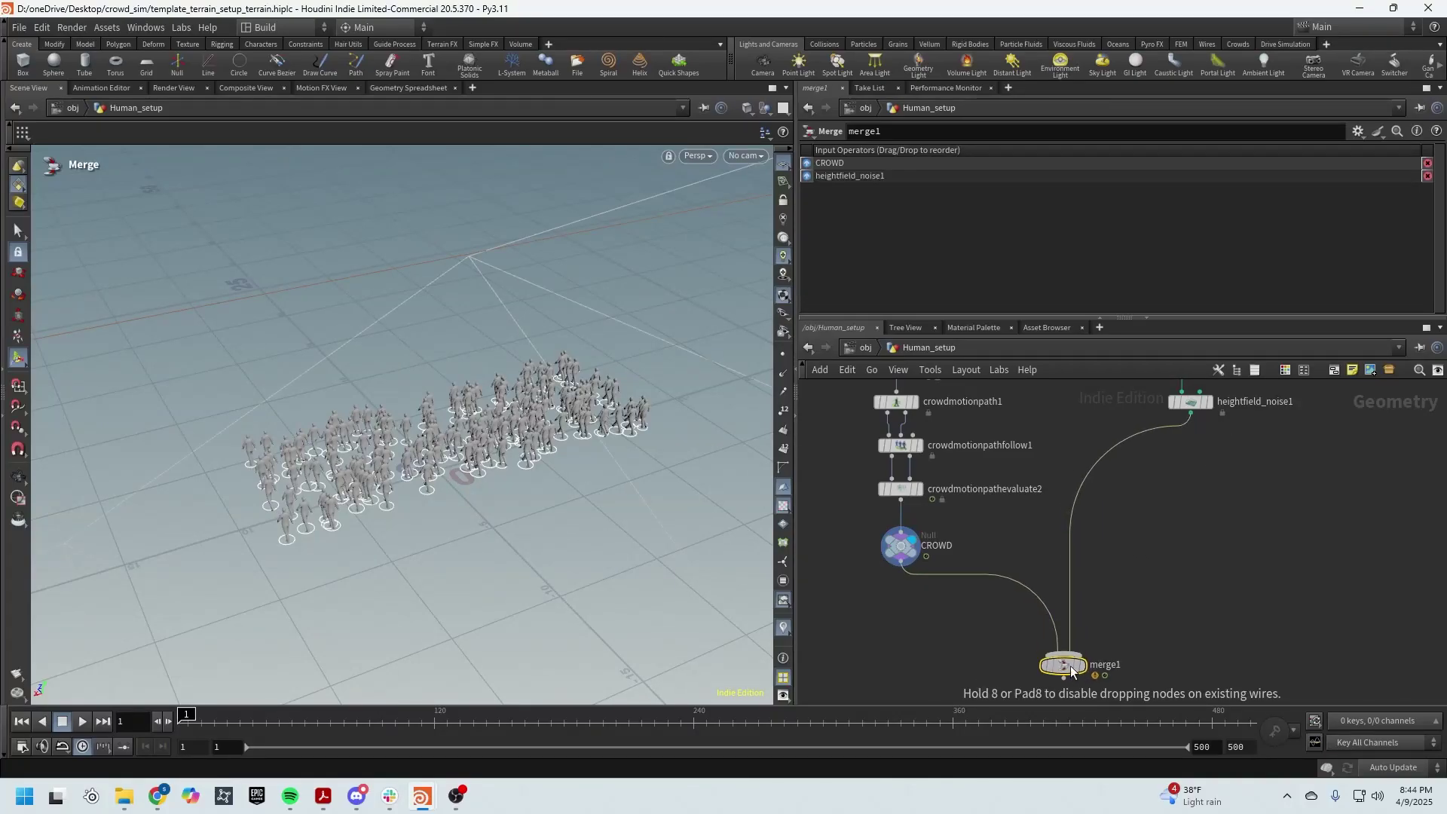
Step: Display merge1 and view the crowd together with the terrain
click(1083, 668)
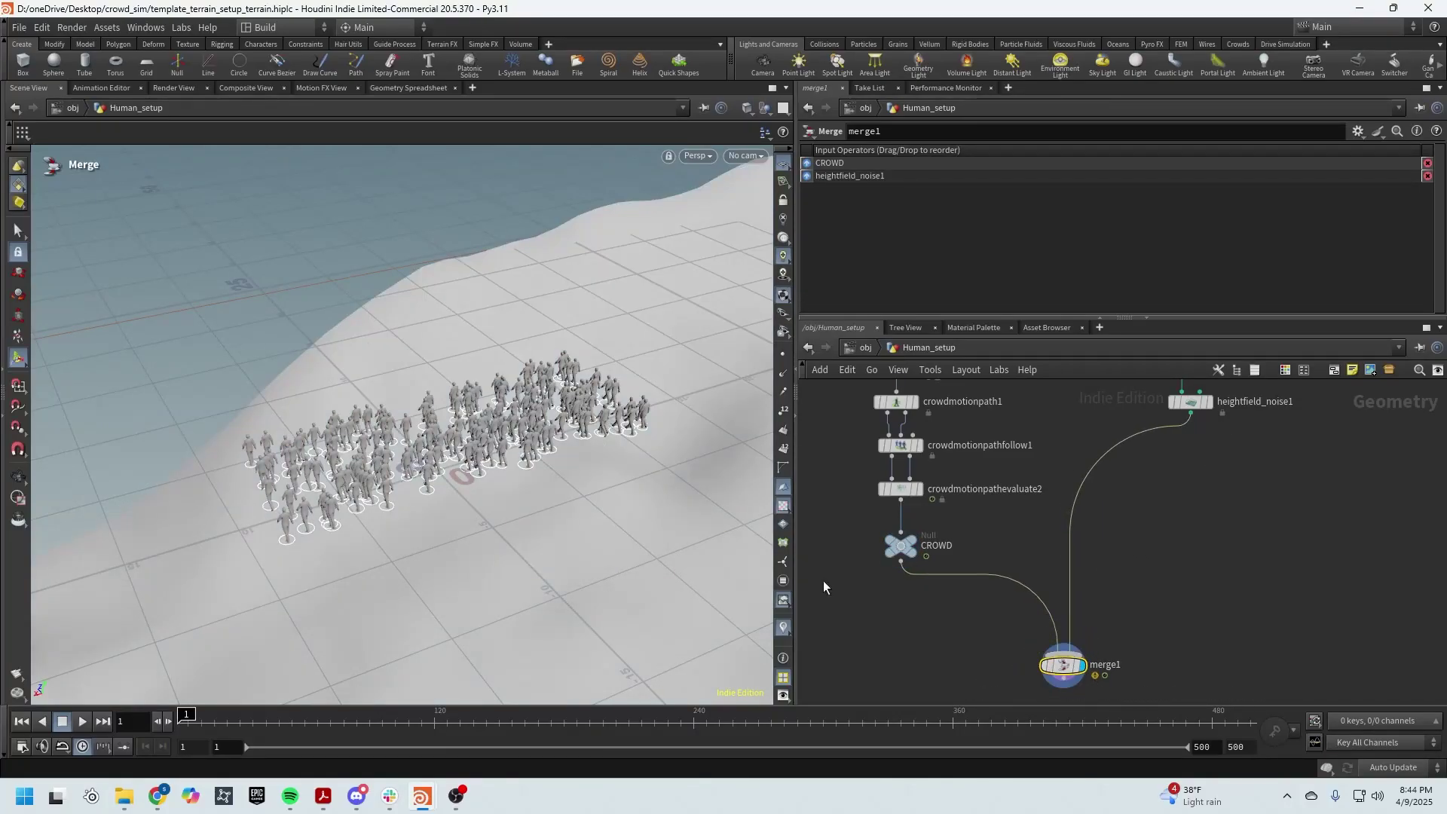
key(Escape)
mouse_move(542, 422)
mouse_down()
mouse_move(500, 365)
mouse_move(545, 410)
mouse_up()
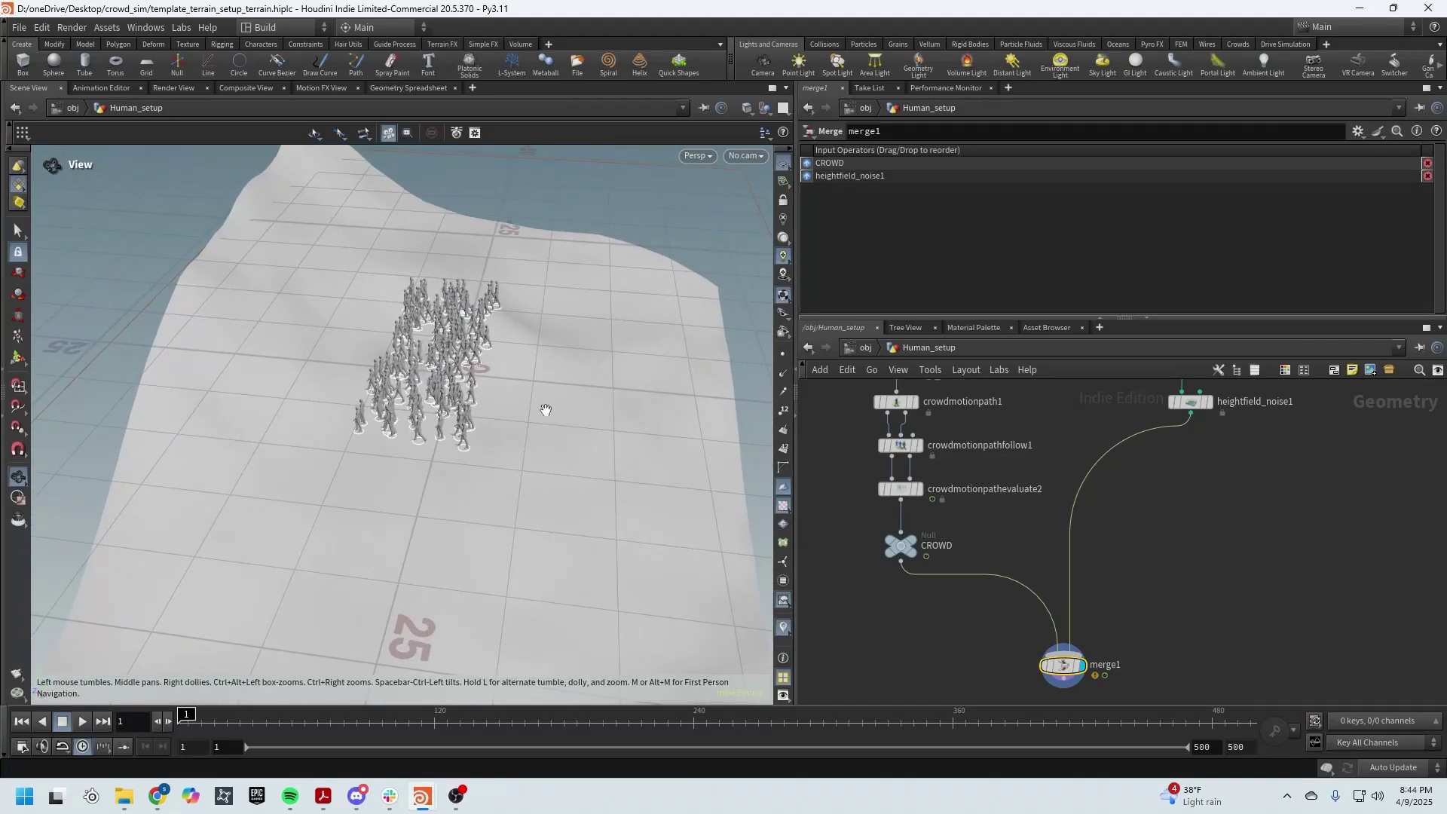
Step: Set the Size of heightfield1 to 50 by 100
middle_drag(1226, 445, 1224, 529)
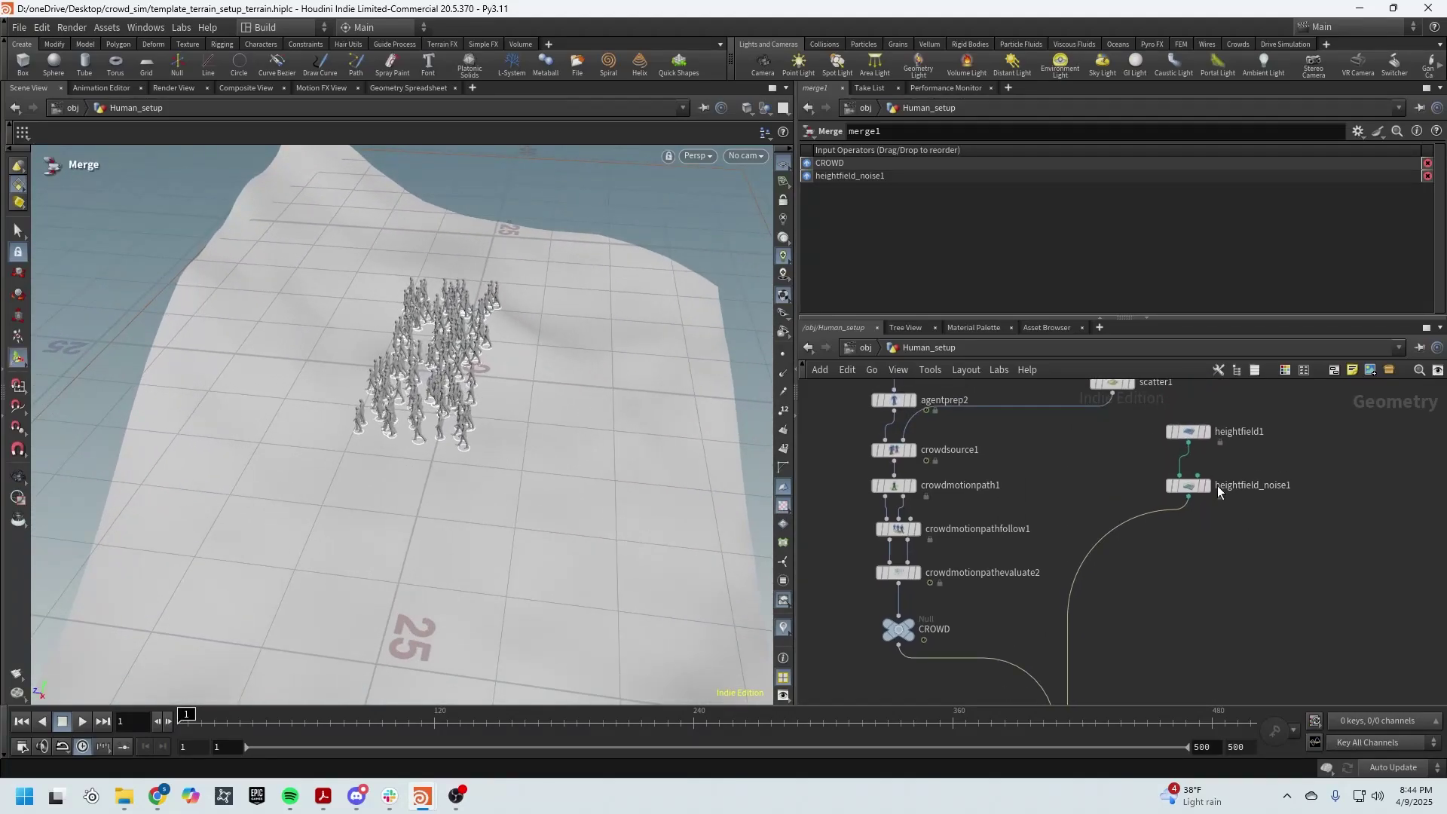
click(1191, 436)
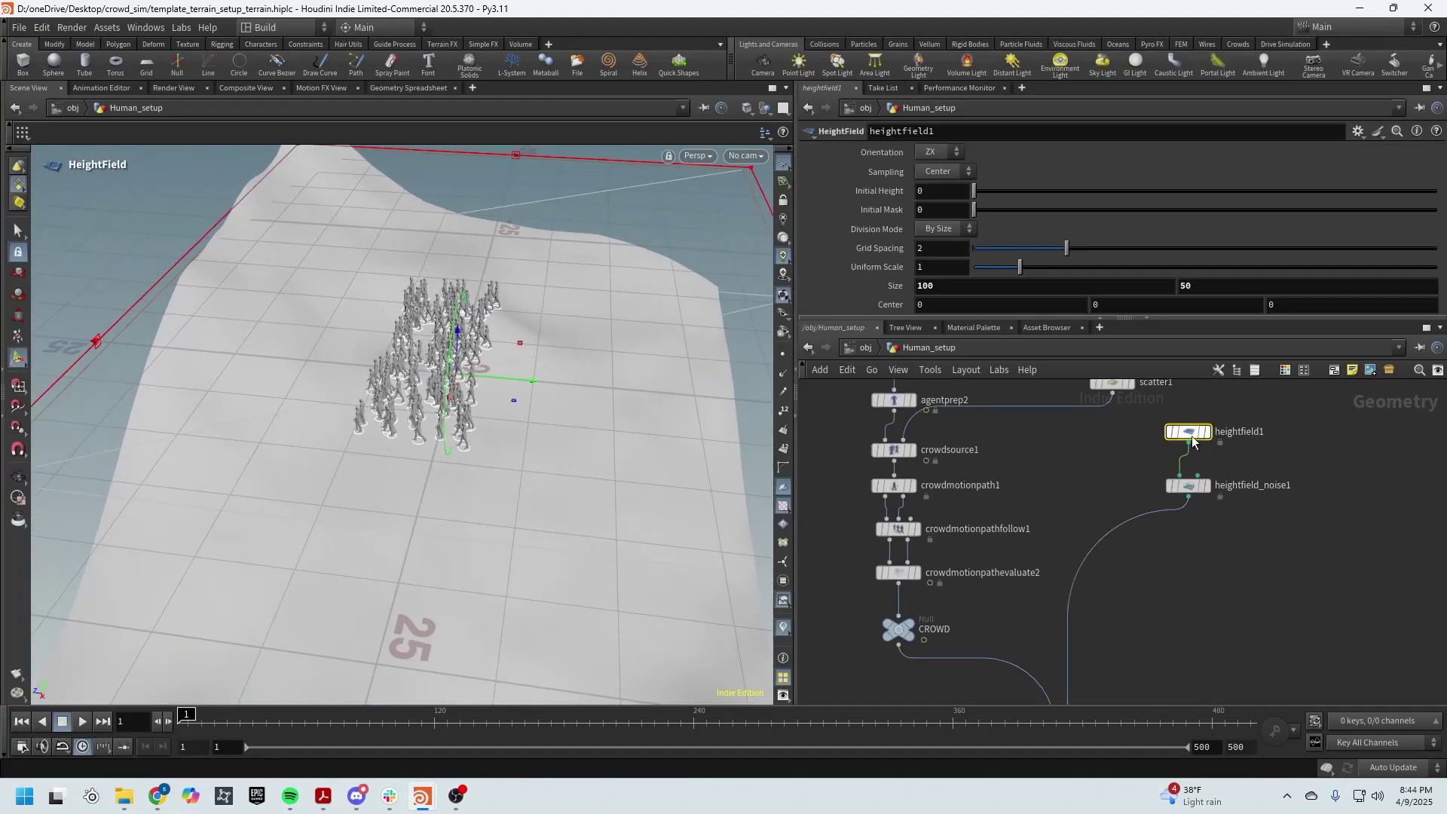
click(1111, 283)
text(50)
key(Return)
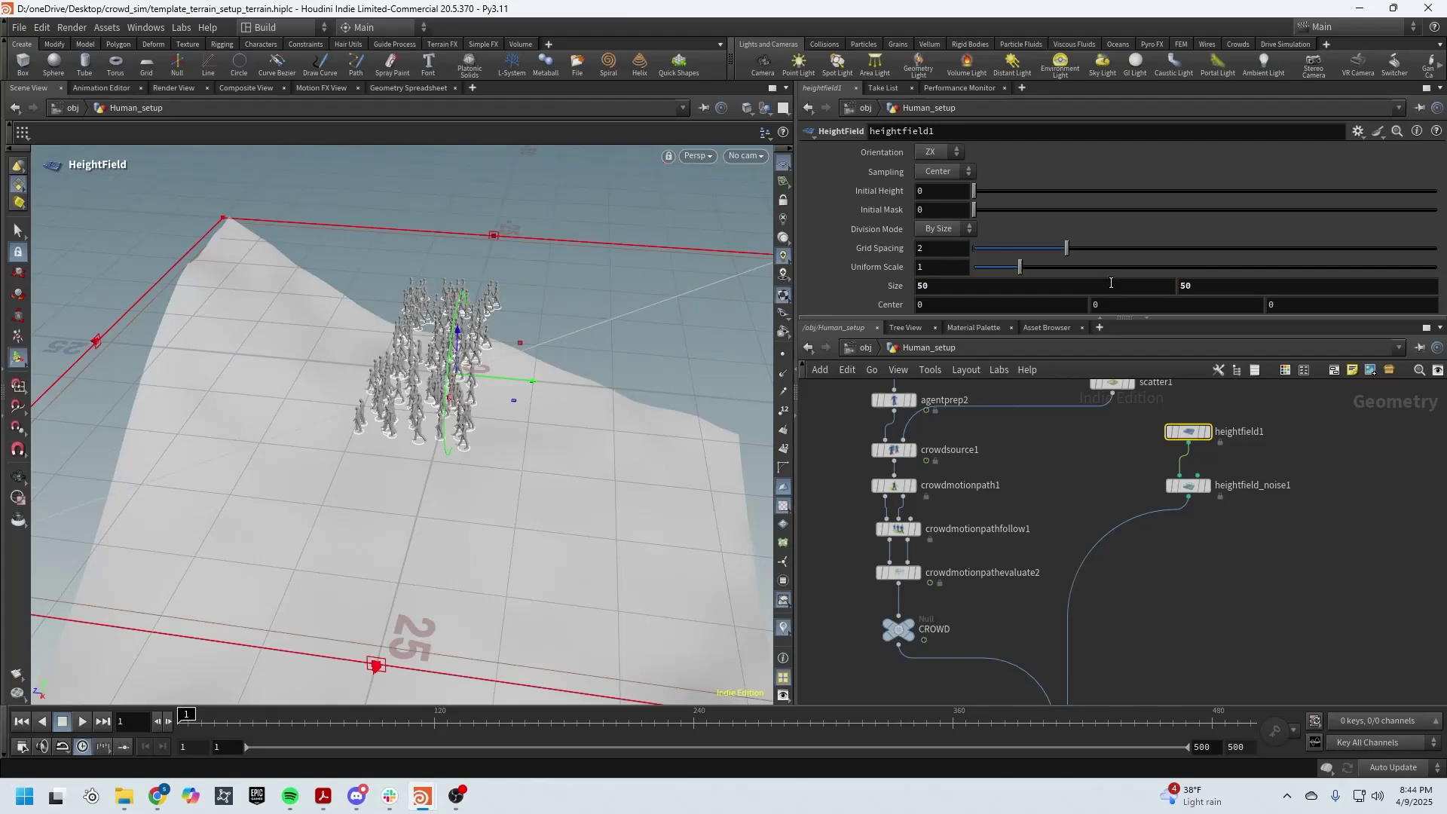
click(1266, 288)
text(100)
key(Return)
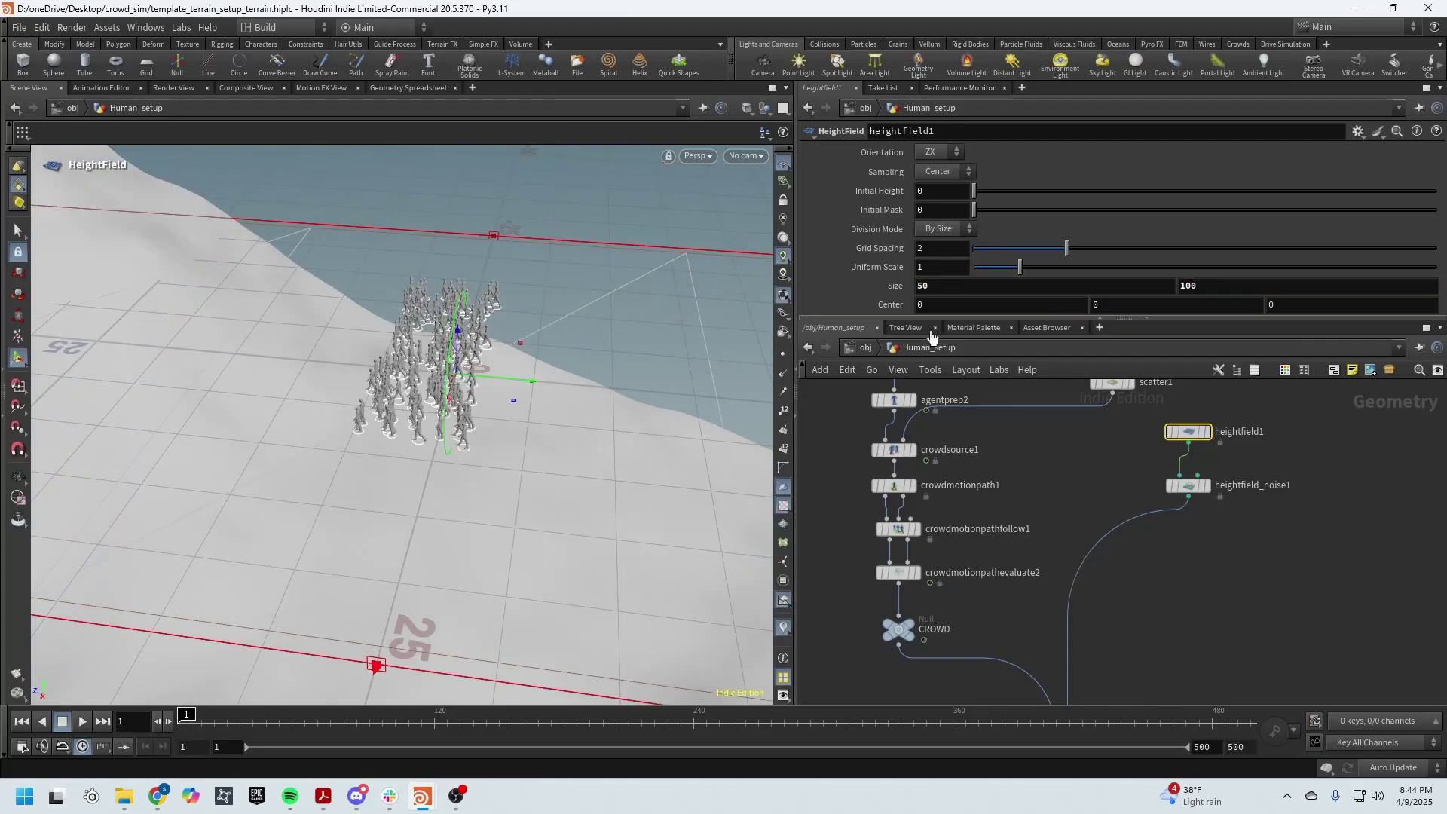
Step: Lower the Lacunarity of heightfield_noise1 to 1.696
key(Escape)
drag(610, 459, 285, 333)
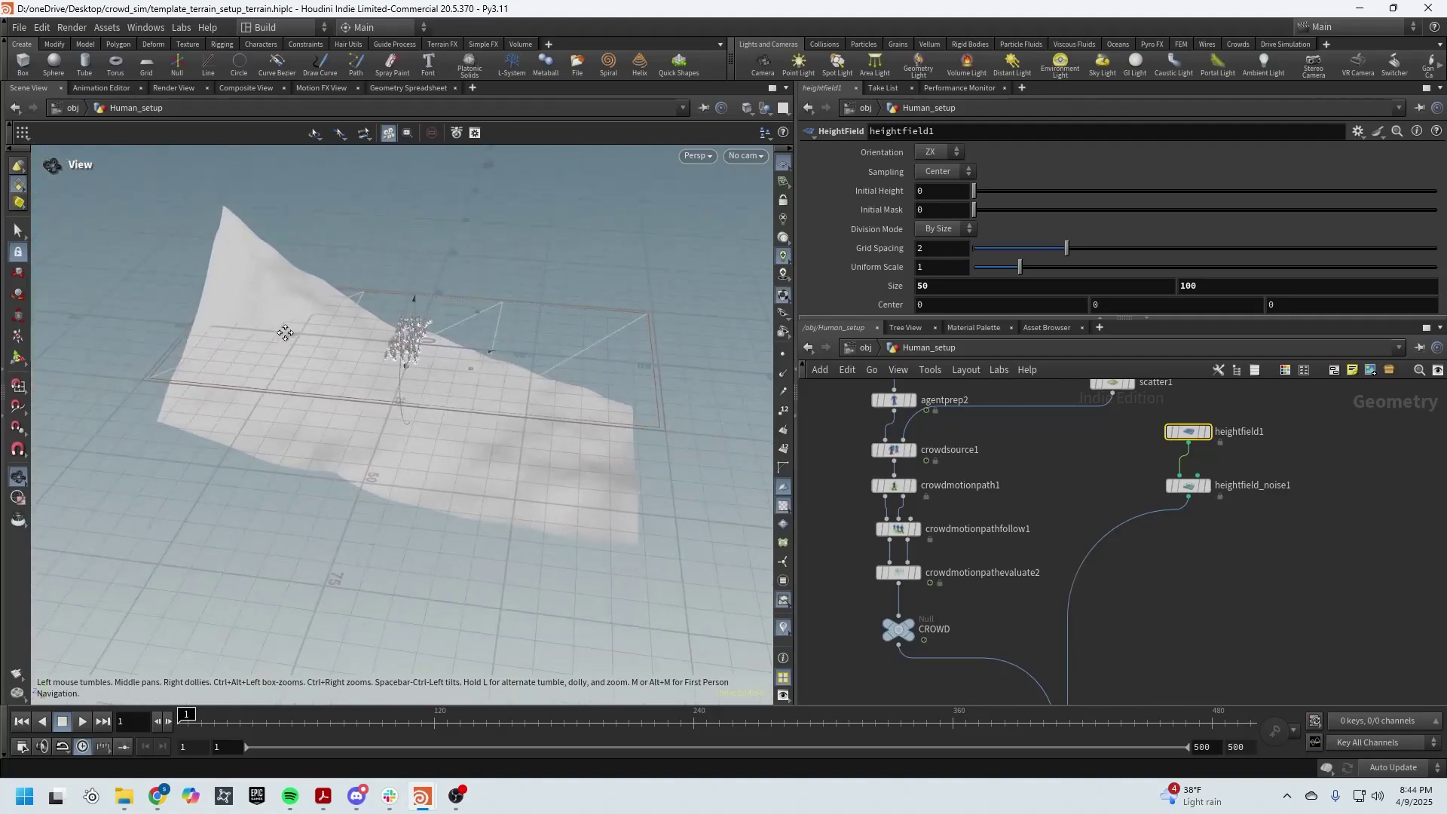
right_drag(285, 332, 520, 364)
drag(477, 344, 537, 438)
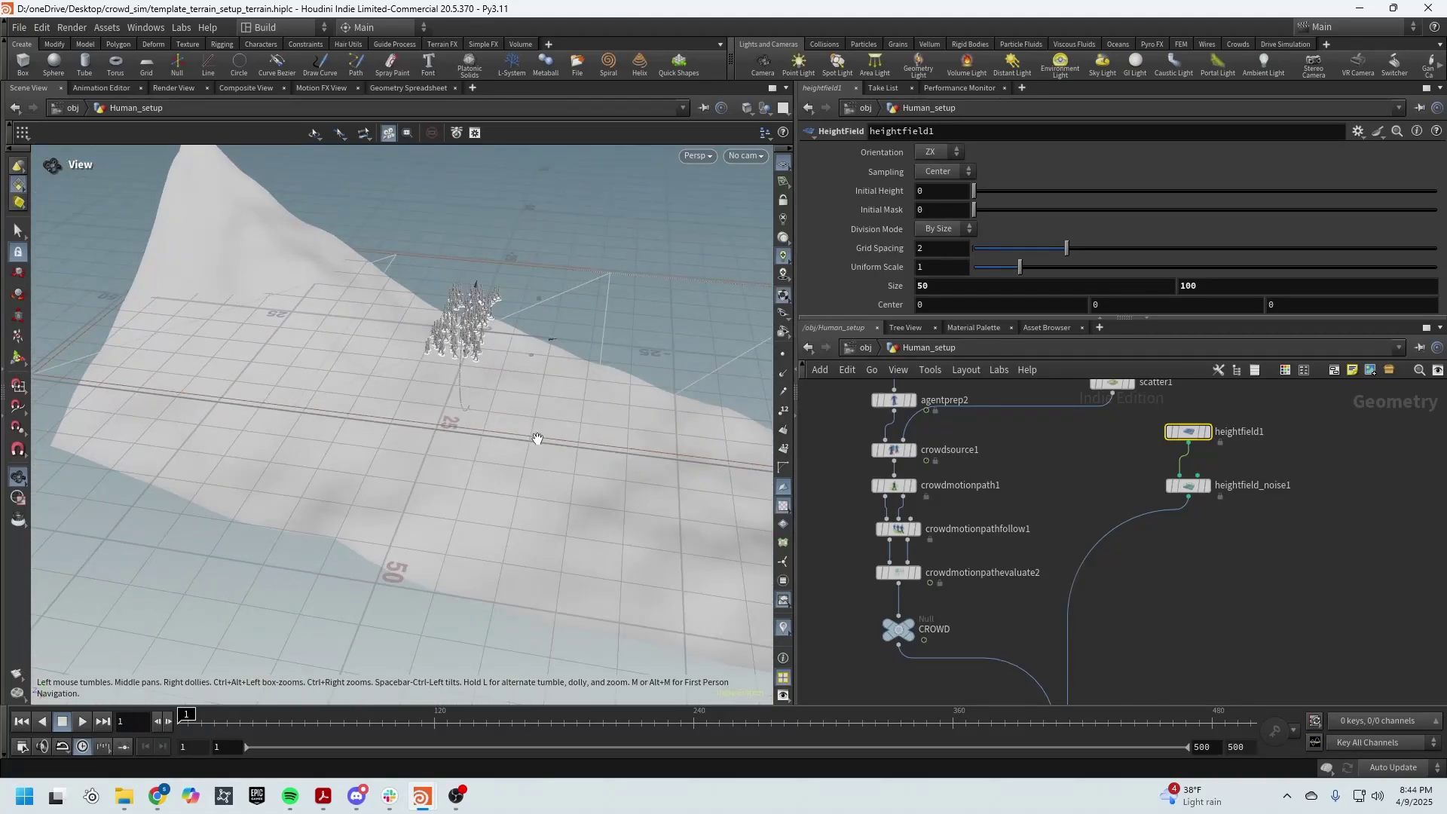
key(Return)
click(1195, 489)
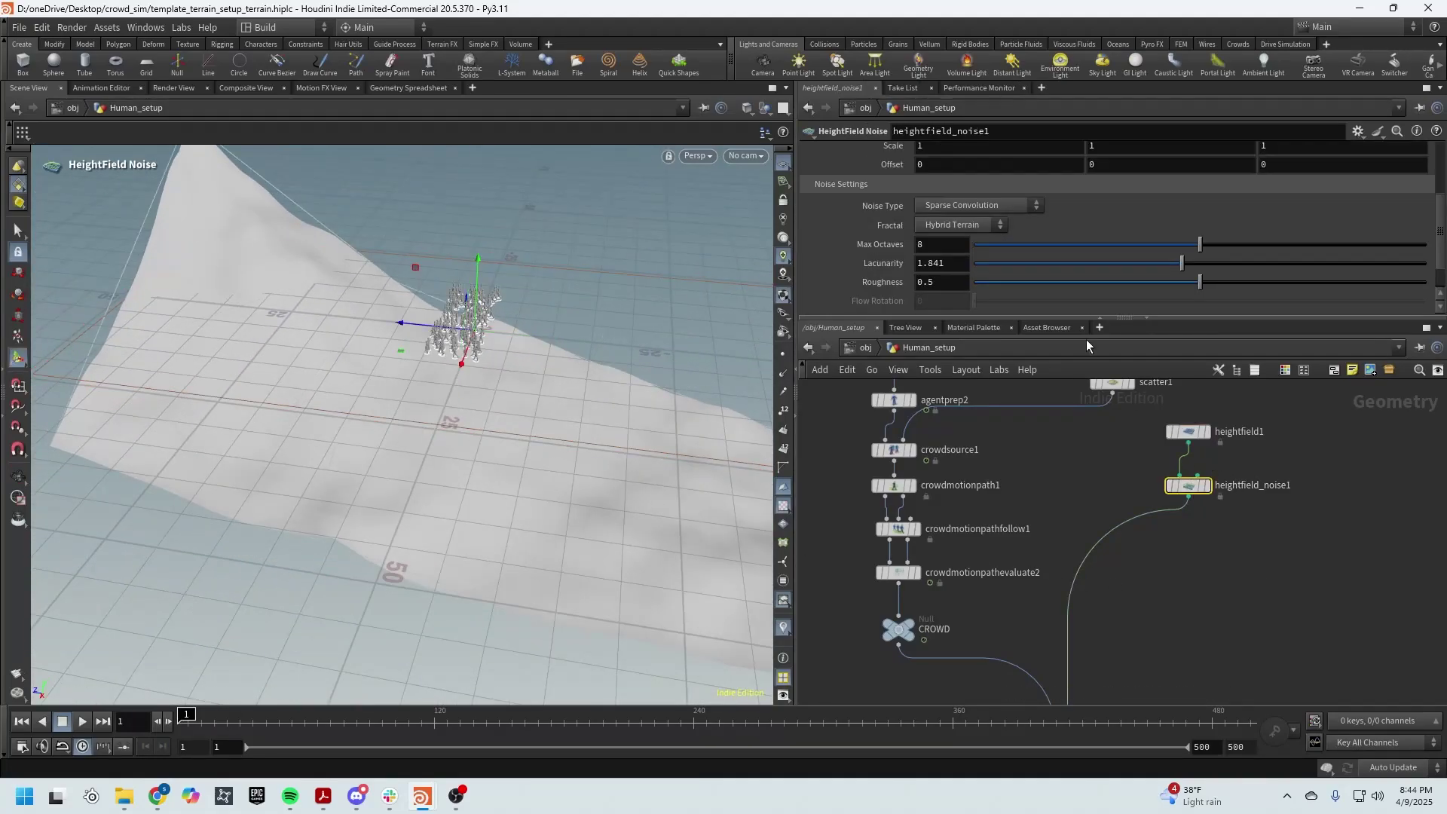
scroll(1053, 277, down, 2)
mouse_move(1176, 246)
mouse_down()
mouse_move(1295, 255)
mouse_move(1155, 257)
mouse_up()
scroll(1219, 306, up, 2)
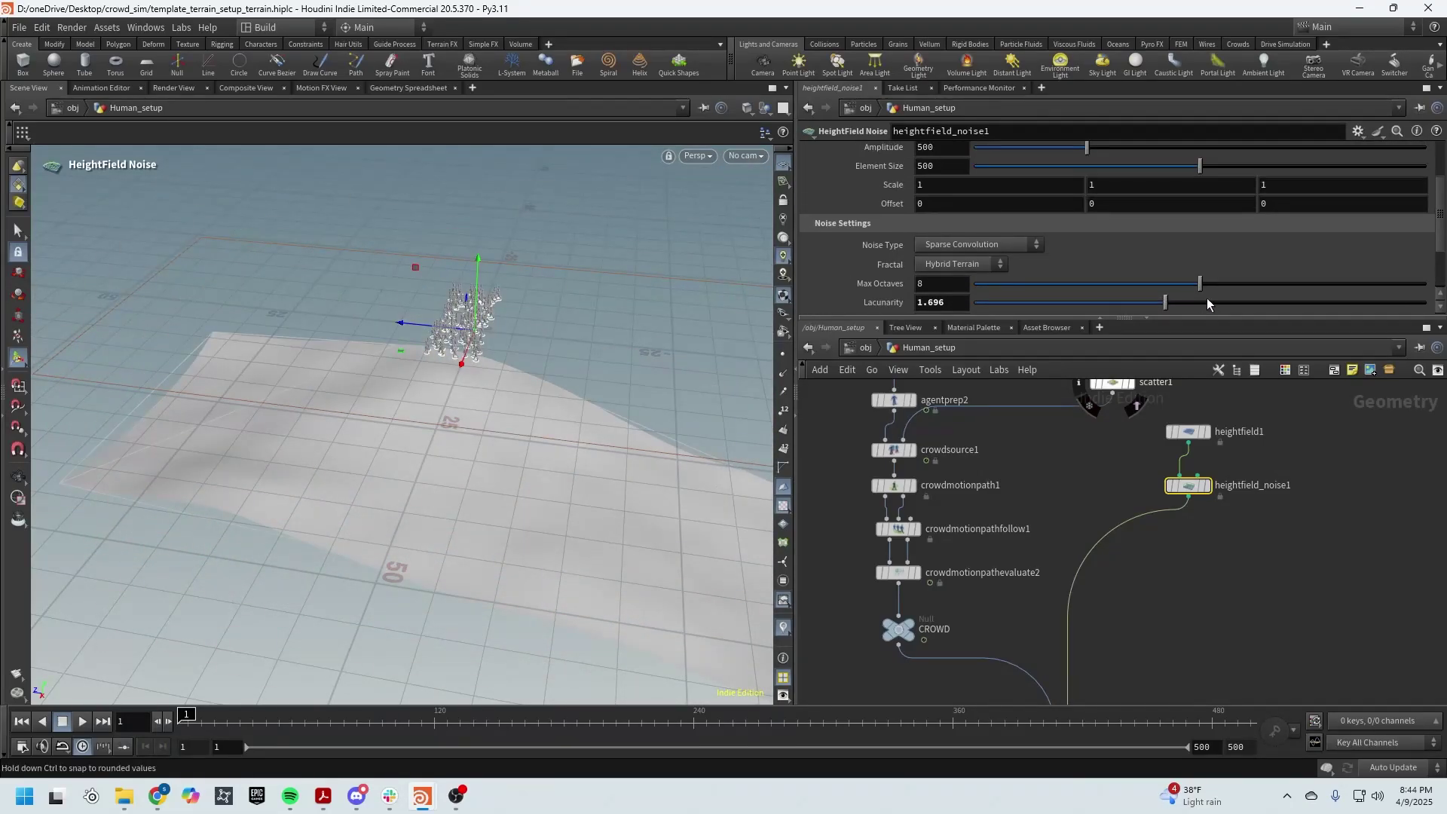
Step: Set the Amplitude of heightfield_noise1 to 27 and its Element Size to 40
drag(1080, 221, 979, 247)
drag(1198, 254, 992, 255)
key(Escape)
mouse_move(524, 354)
mouse_down()
mouse_move(591, 346)
mouse_move(537, 358)
mouse_up()
alt+middle_drag(536, 357, 637, 367)
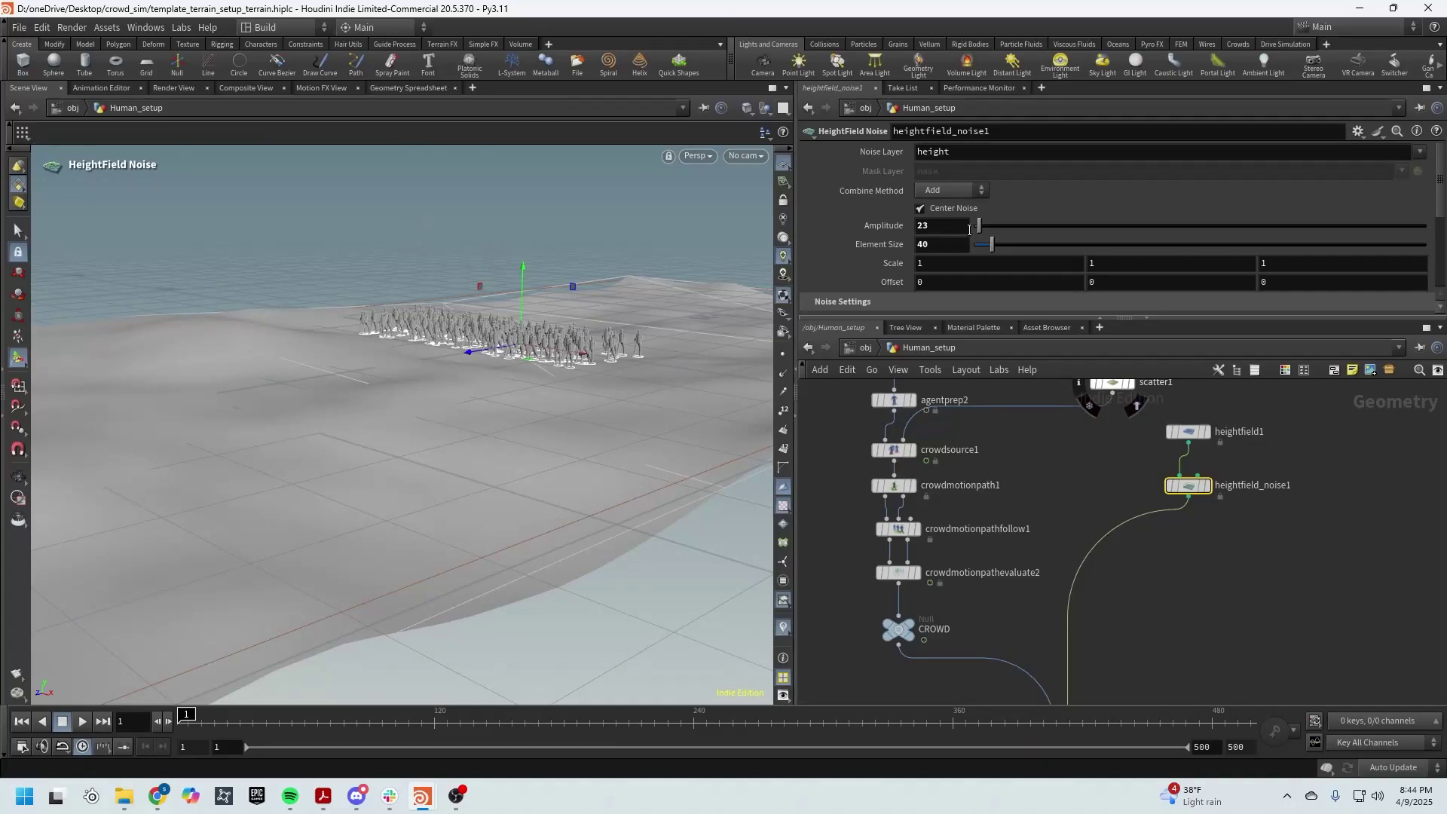
drag(976, 232, 979, 233)
mouse_move(475, 382)
alt+mouse_down()
mouse_move(555, 349)
mouse_move(522, 415)
mouse_move(542, 456)
mouse_move(472, 468)
mouse_move(619, 507)
mouse_move(575, 354)
mouse_move(459, 383)
alt+mouse_up()
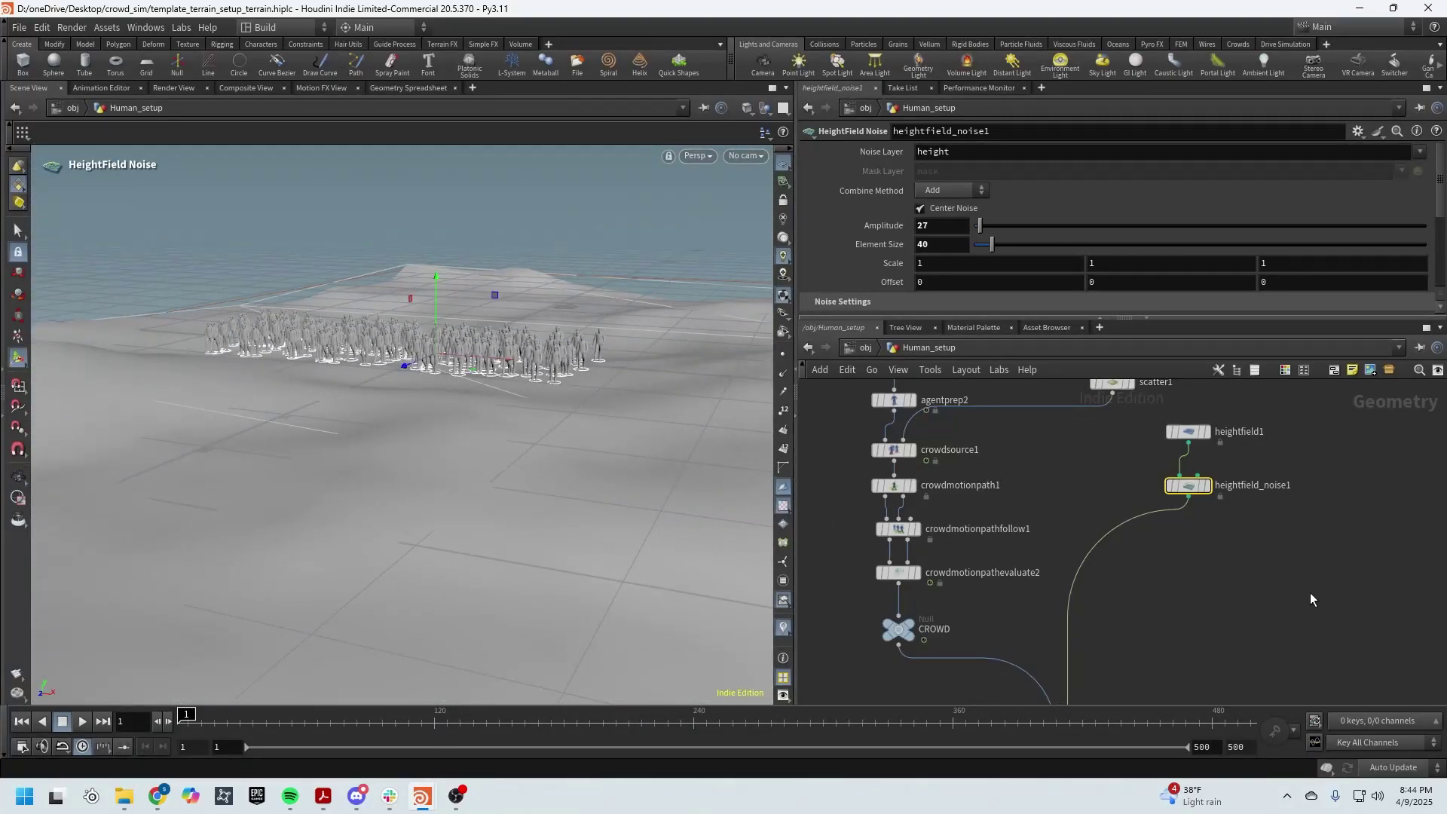
Step: Move heightfield1 and heightfield_noise1 down beside the CROWD null, and move merge1 further below them
drag(1339, 592, 1190, 621)
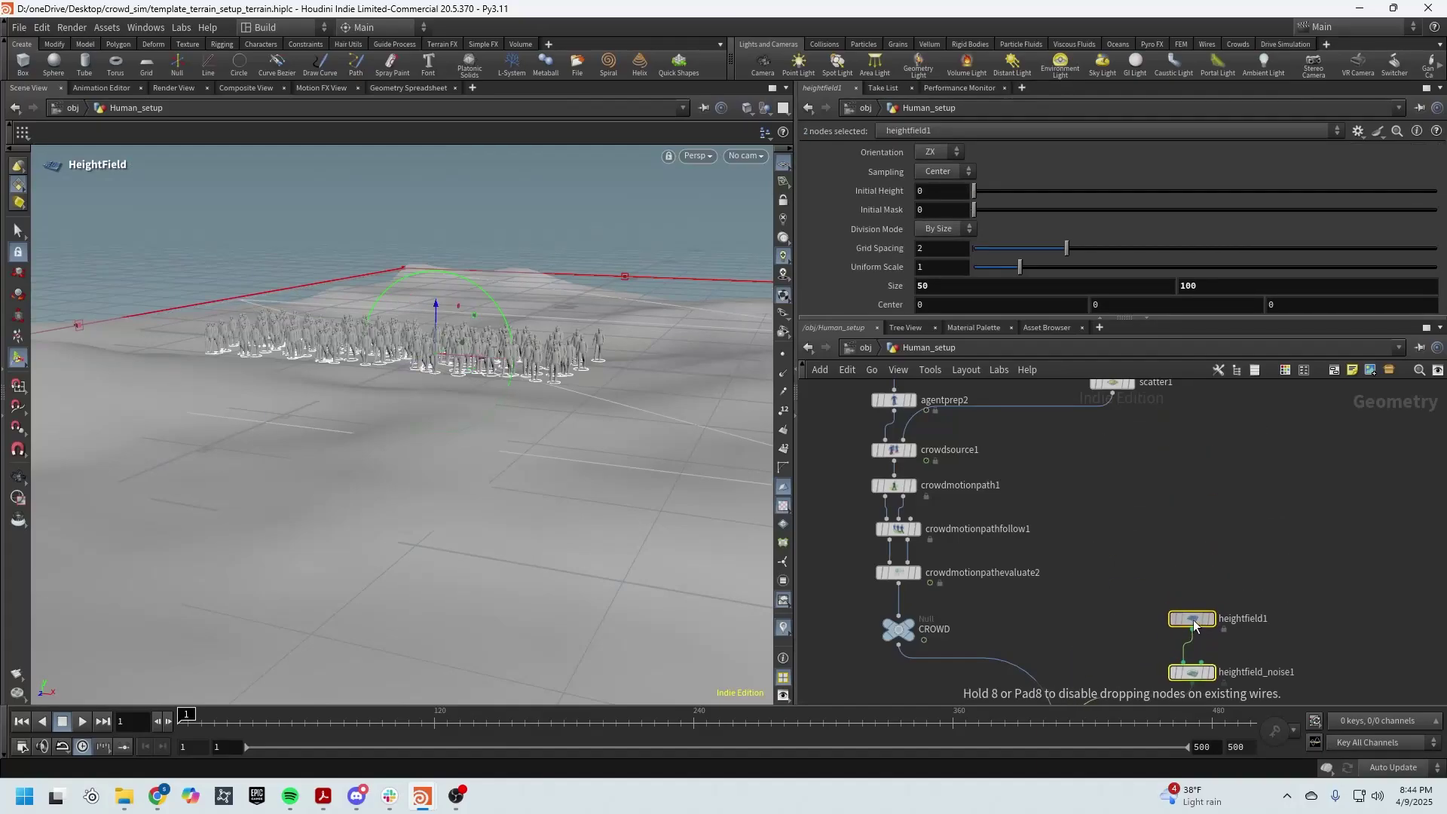
middle_drag(1093, 557, 1087, 353)
drag(1061, 560, 963, 686)
click(1123, 532)
middle_drag(1100, 494, 1122, 590)
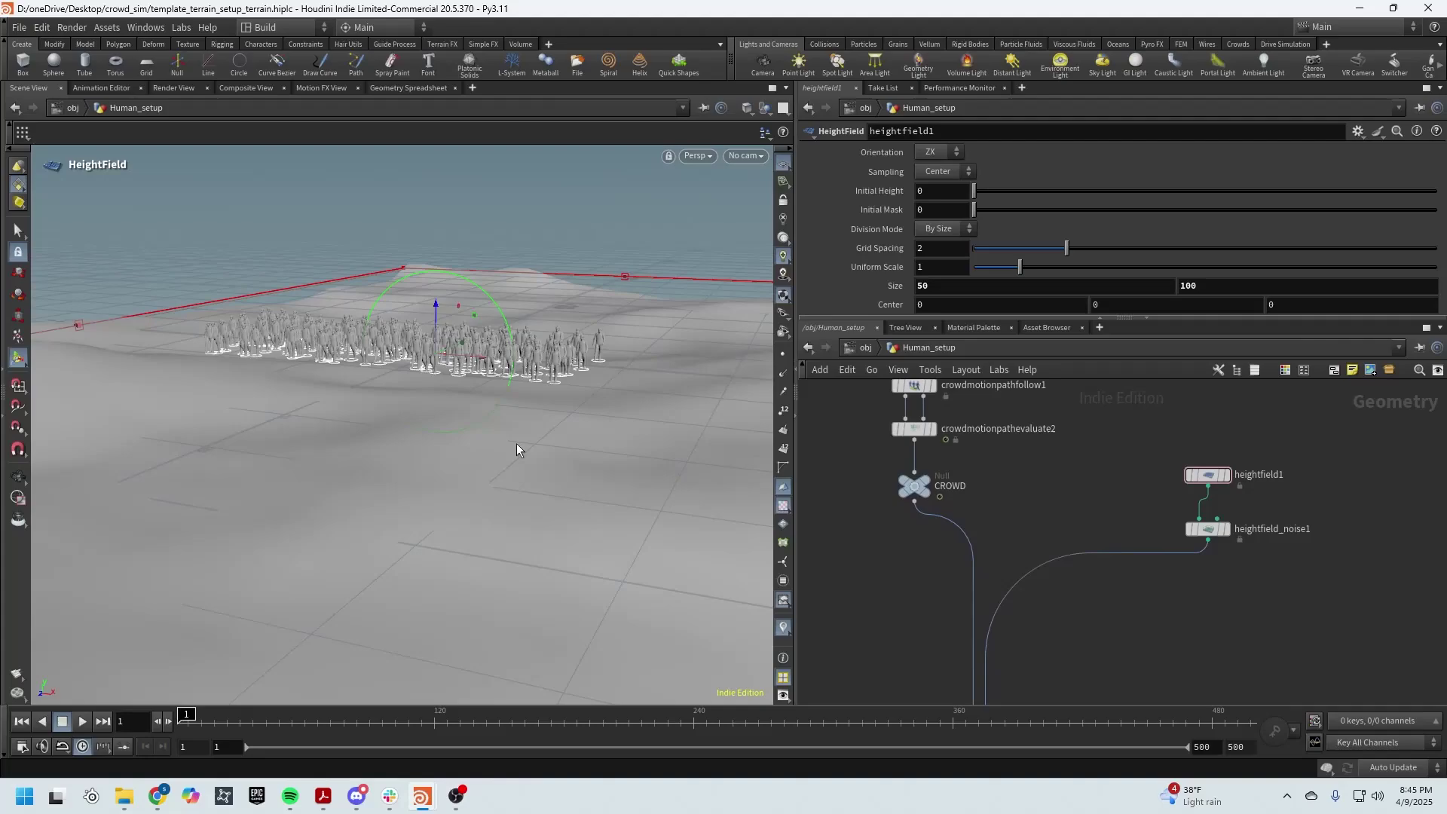
Step: Reposition merge1 and cut the wires from CROWD and heightfield_noise1 into it
alt+drag(517, 443, 358, 504)
mouse_move(190, 727)
mouse_down()
mouse_move(1029, 742)
mouse_move(174, 739)
mouse_up()
middle_drag(1139, 668, 1146, 567)
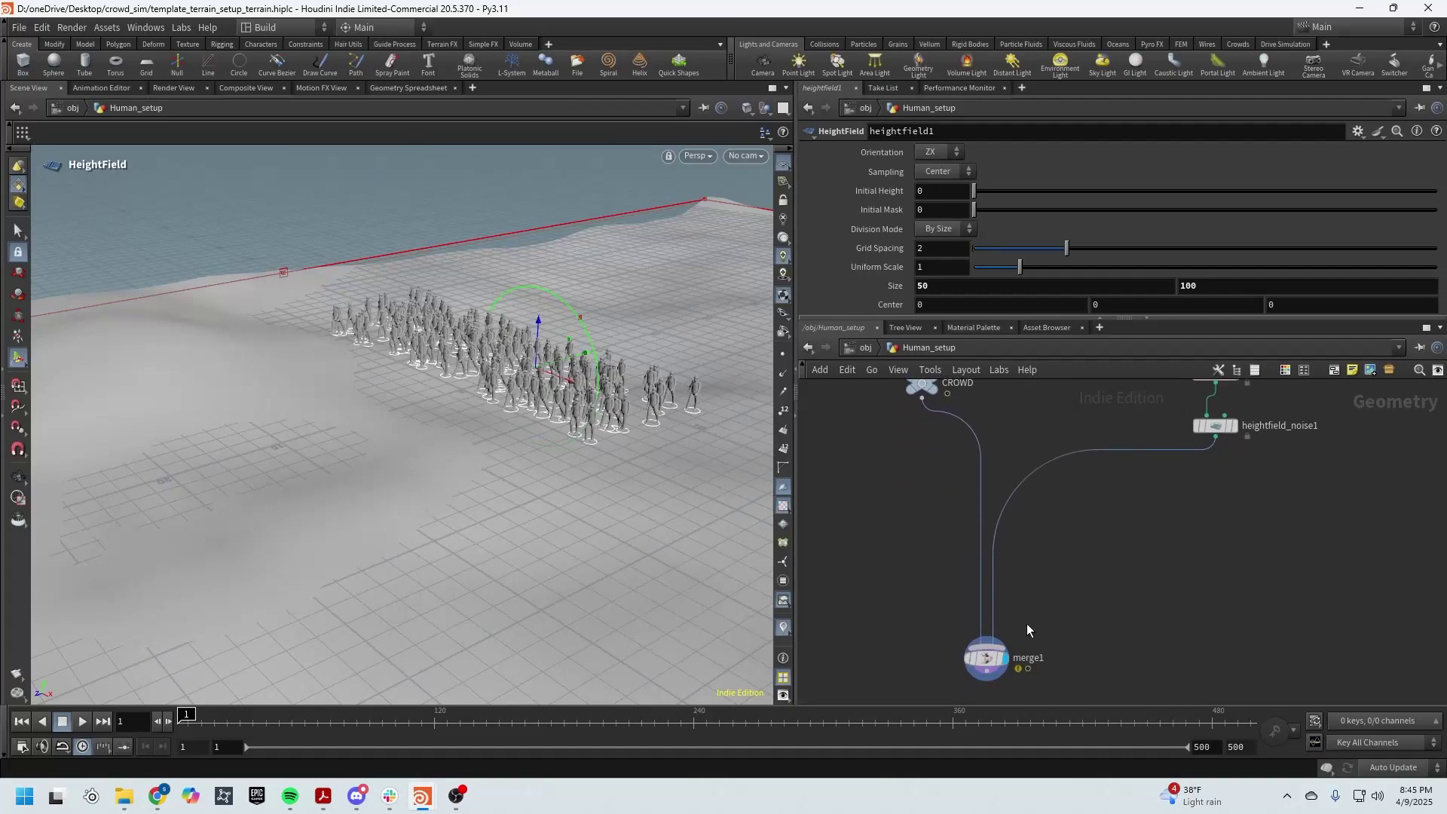
drag(984, 668, 1016, 651)
key(y)
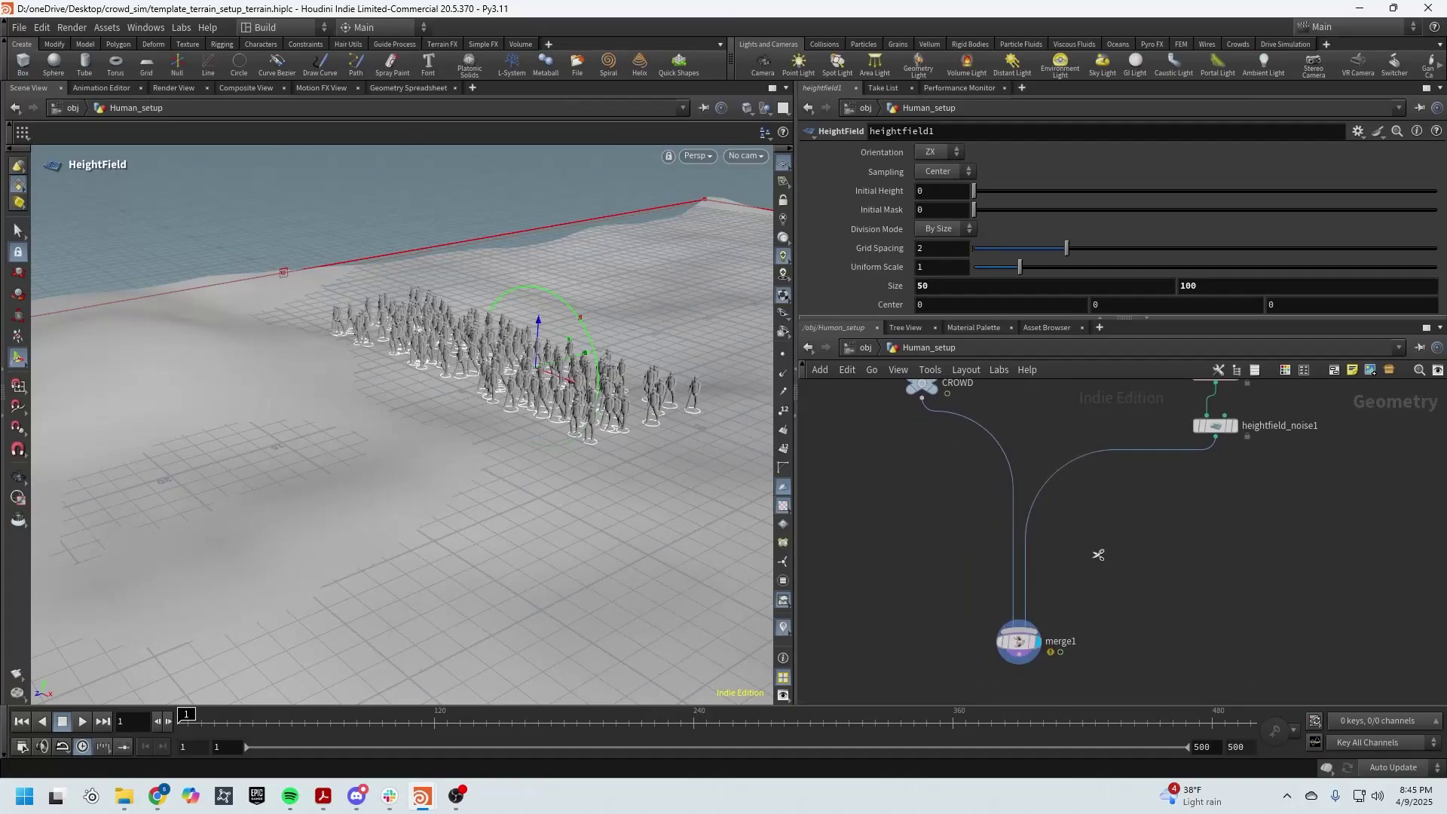
drag(1097, 554, 979, 544)
middle_drag(1109, 517, 1120, 591)
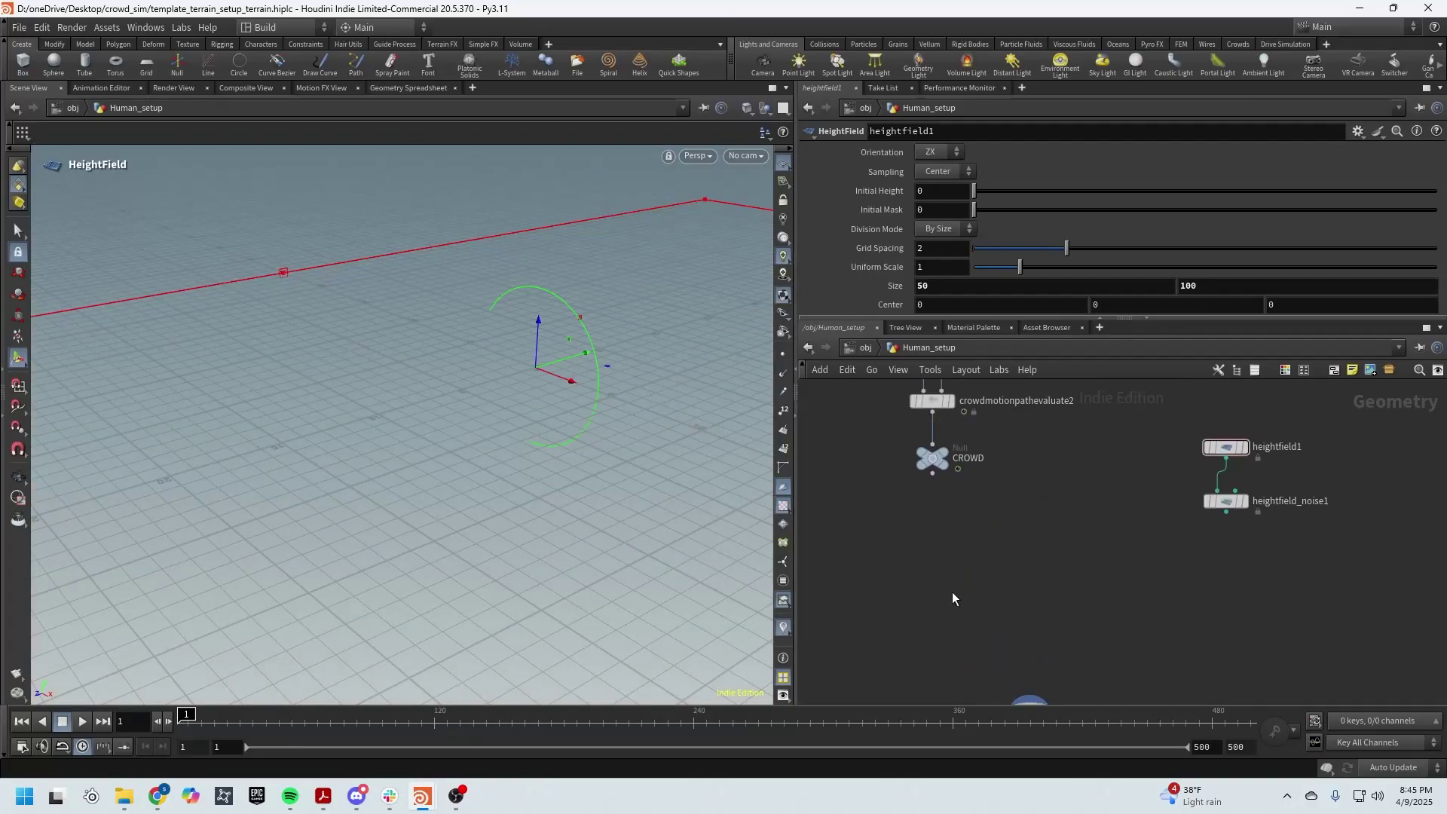
Step: Add an Agent Terrain Adaptation node below the CROWD null
key(Tab)
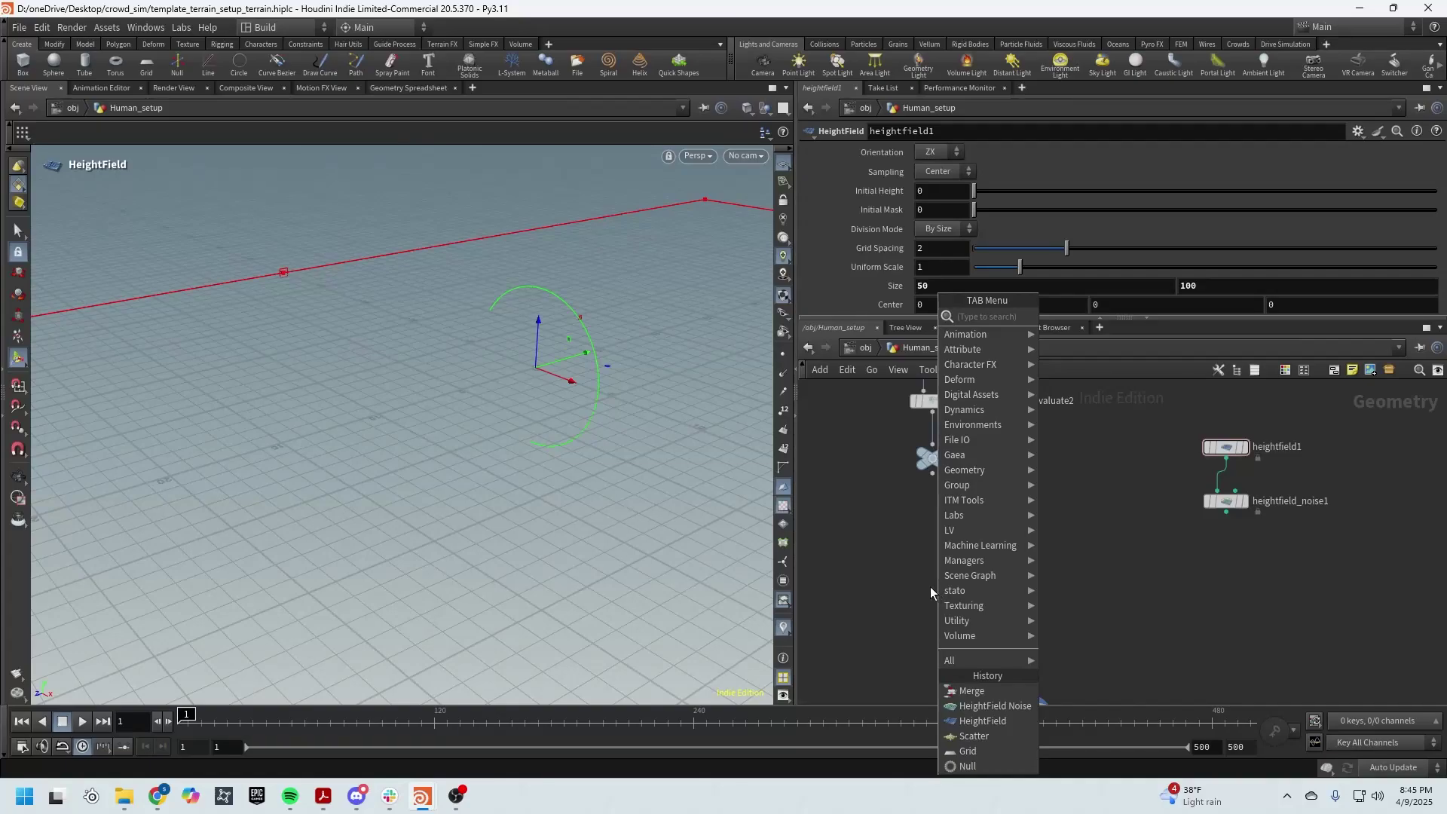
text(a)
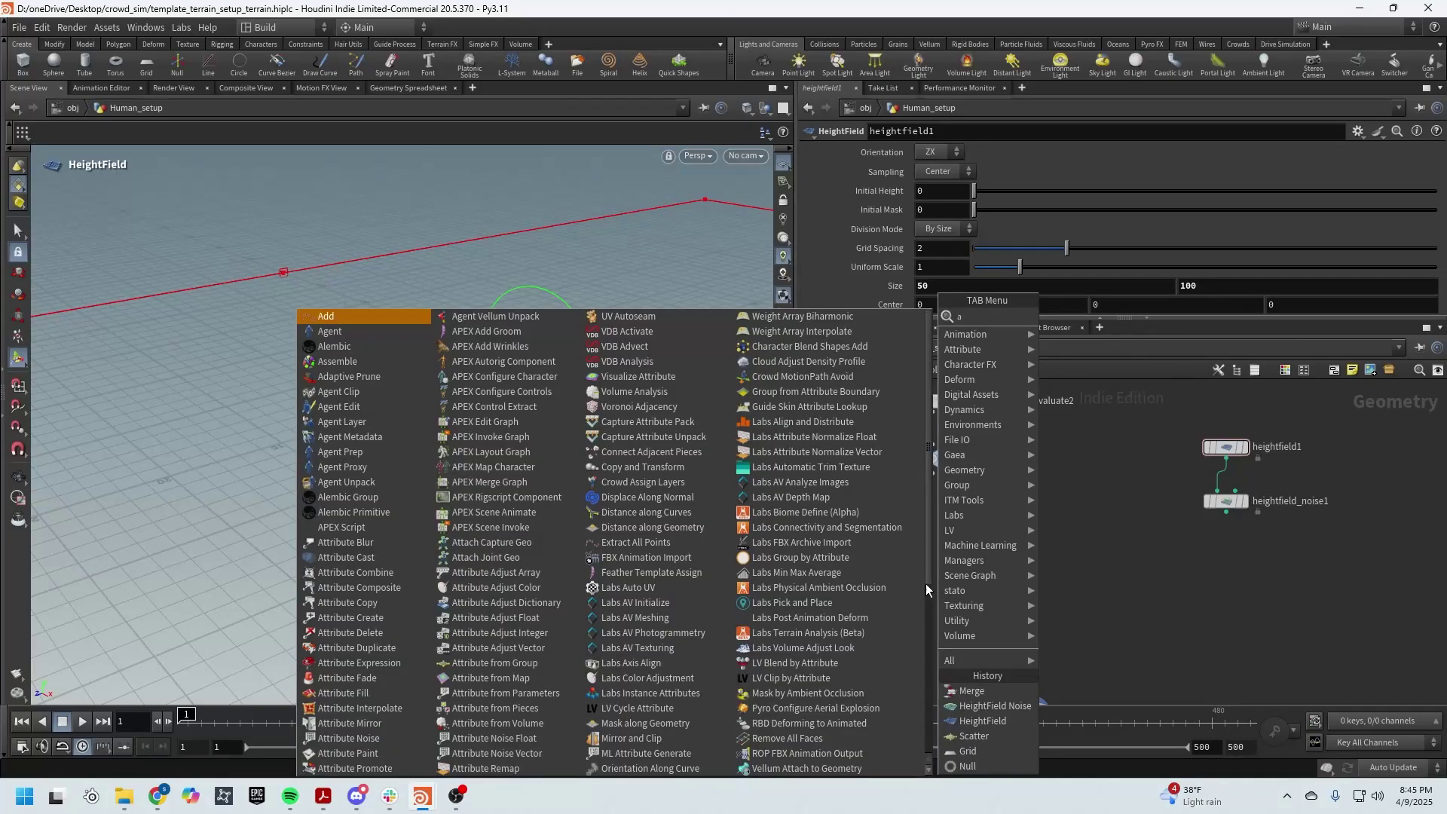
key(BackSpace)
text(terr)
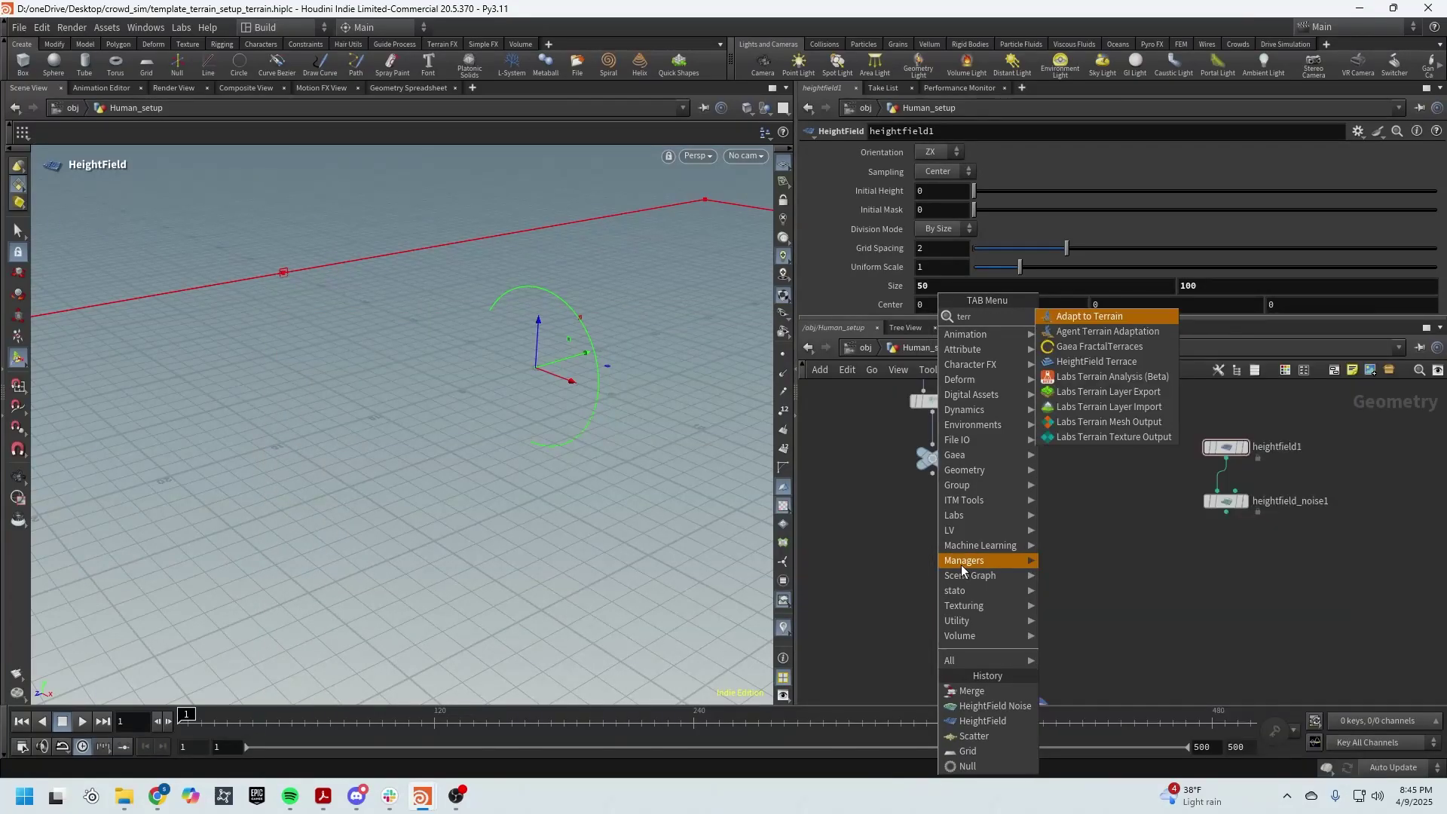
click(1120, 334)
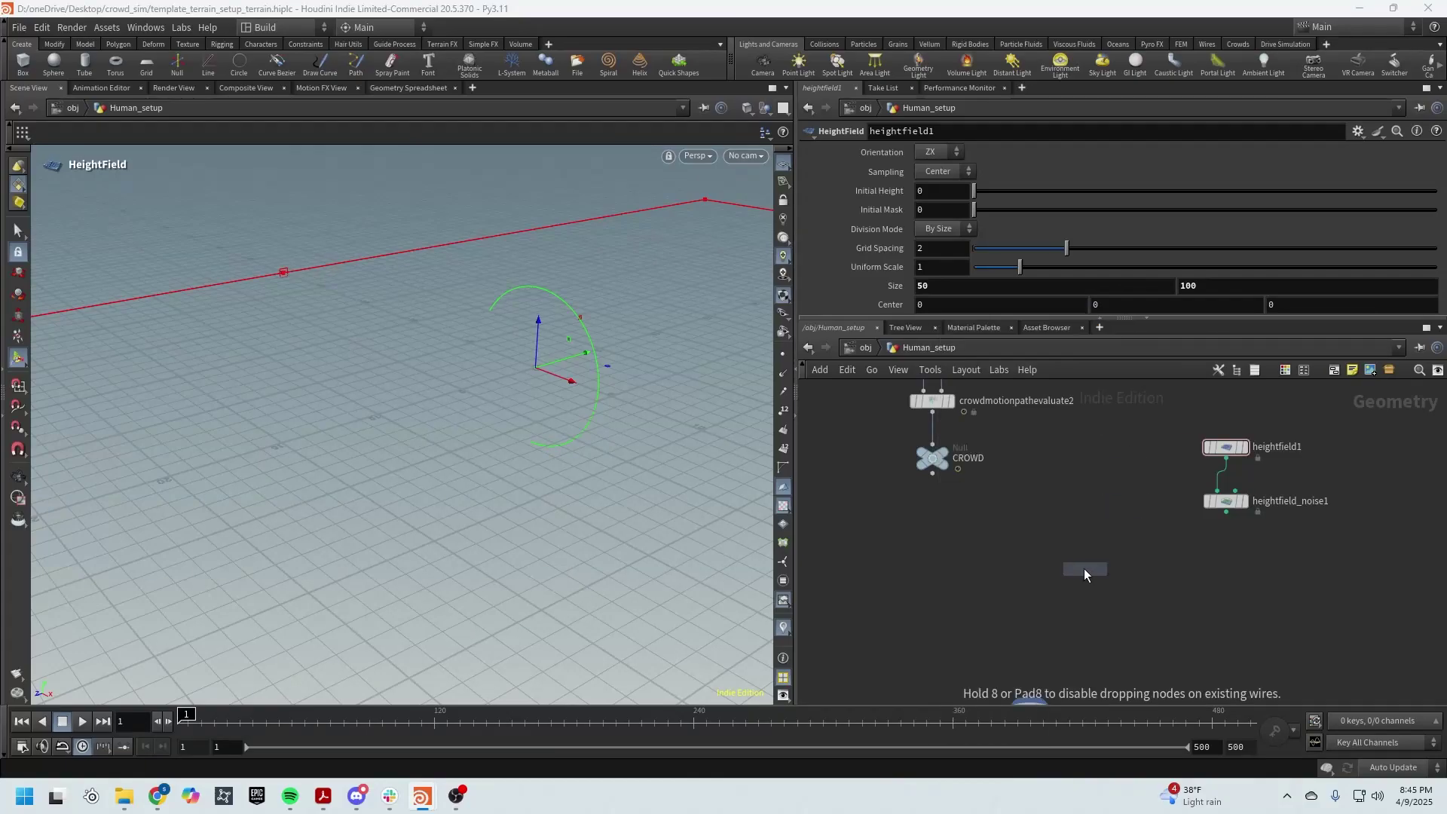
click(1084, 570)
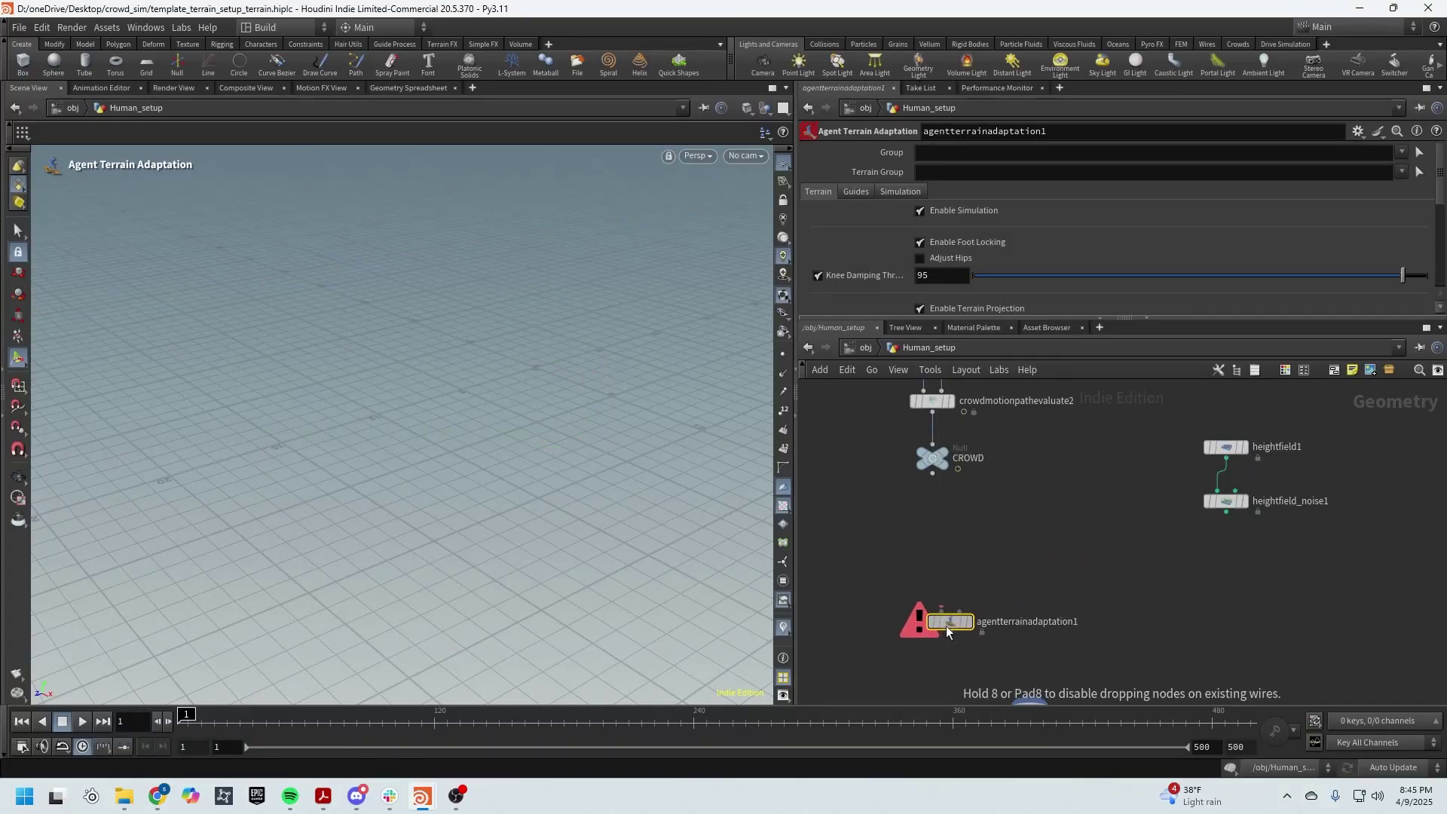
drag(947, 626, 944, 589)
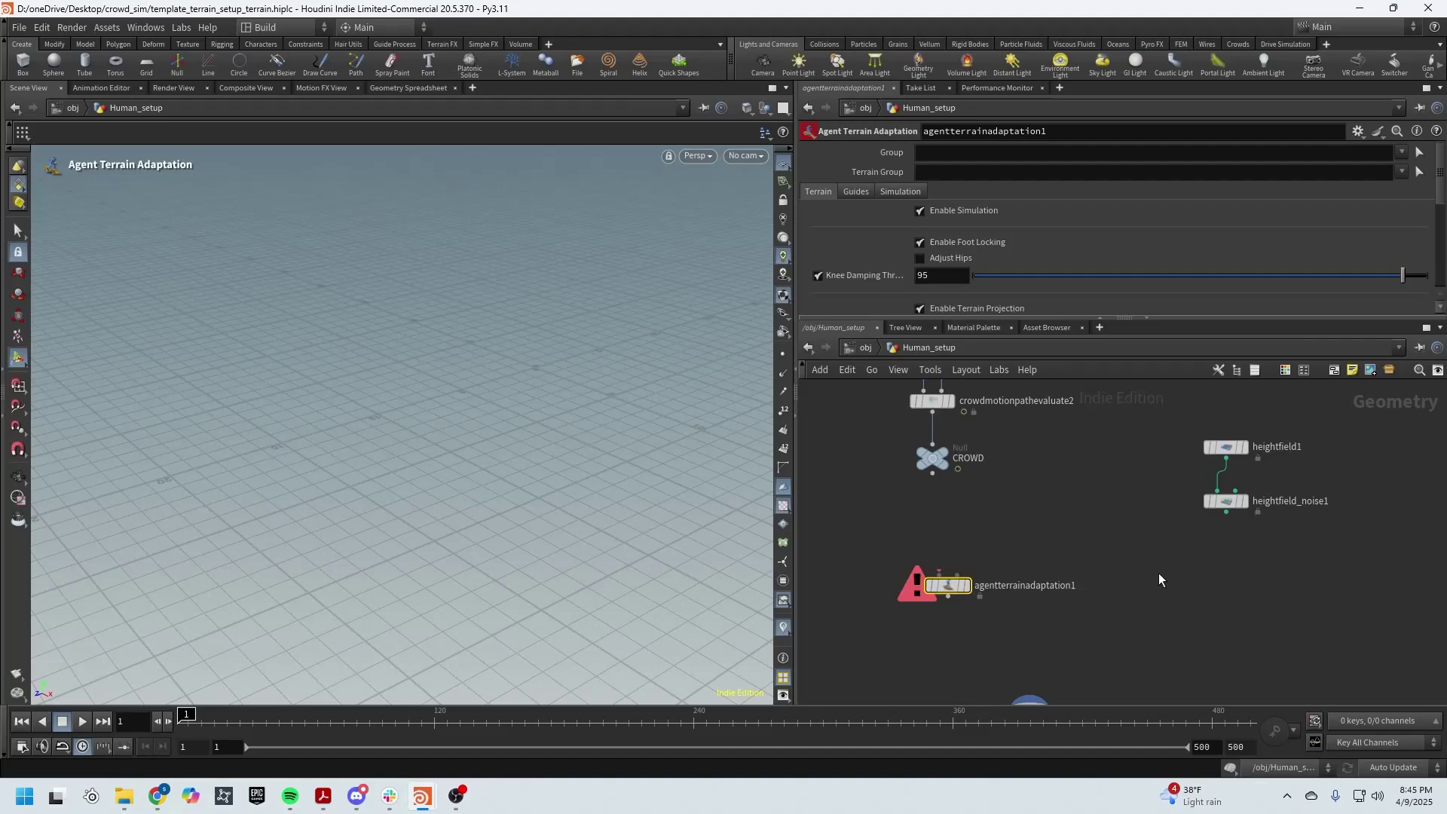
Step: Wire CROWD and heightfield_noise1 into the agents and terrain inputs of agentterrainadaptation1, and display that node
click(1226, 513)
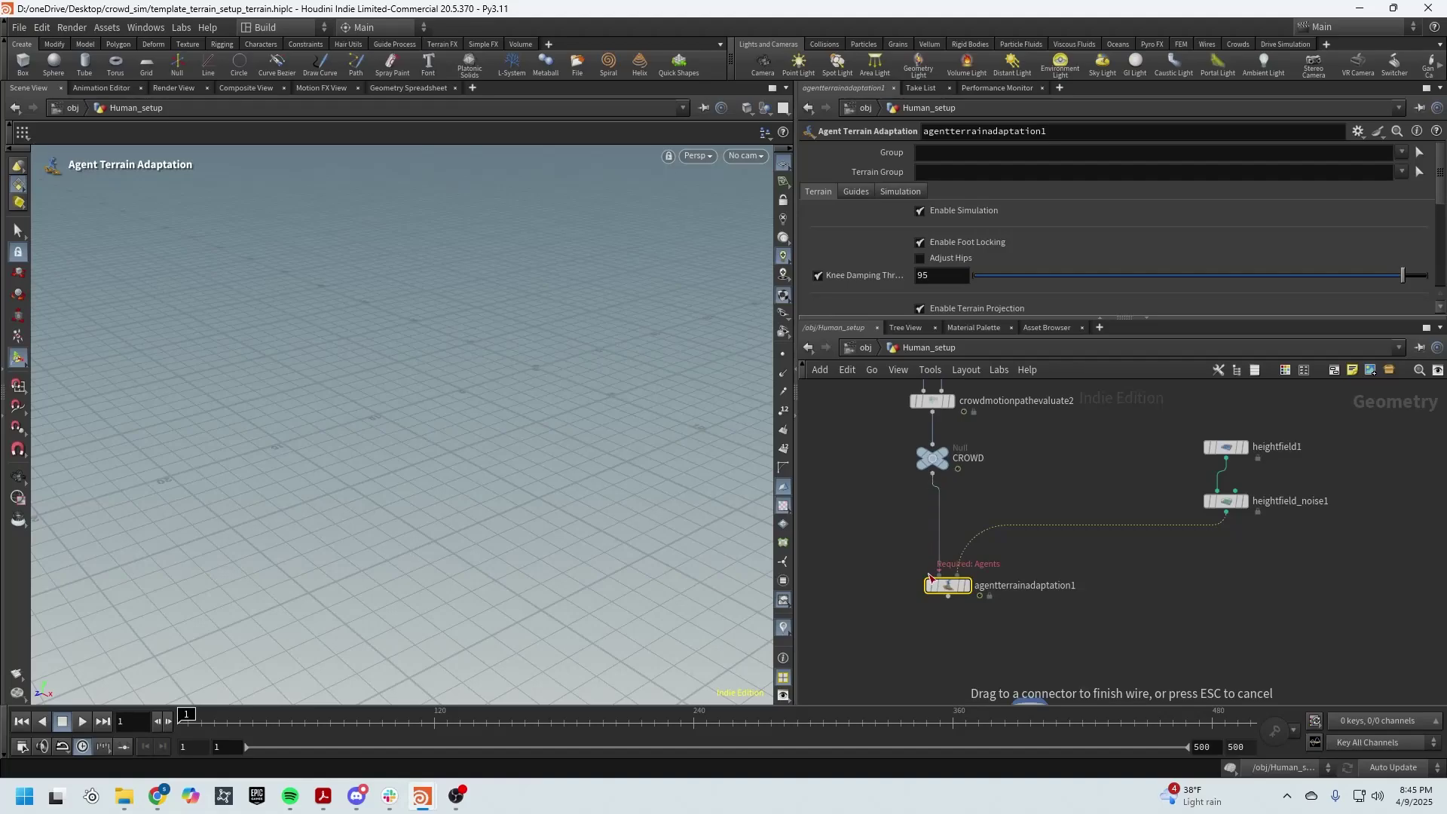
click(973, 594)
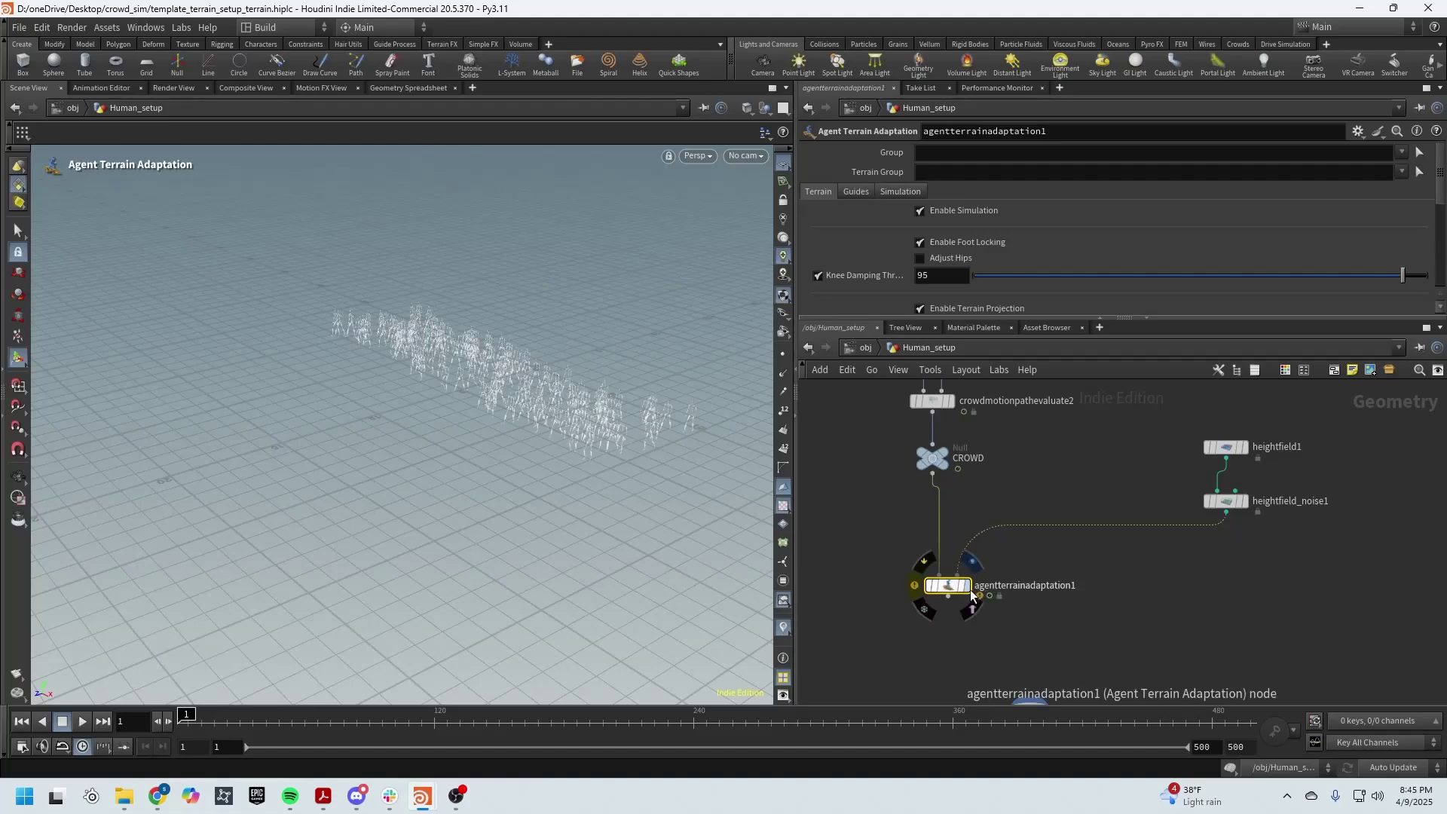
drag(973, 595, 1013, 569)
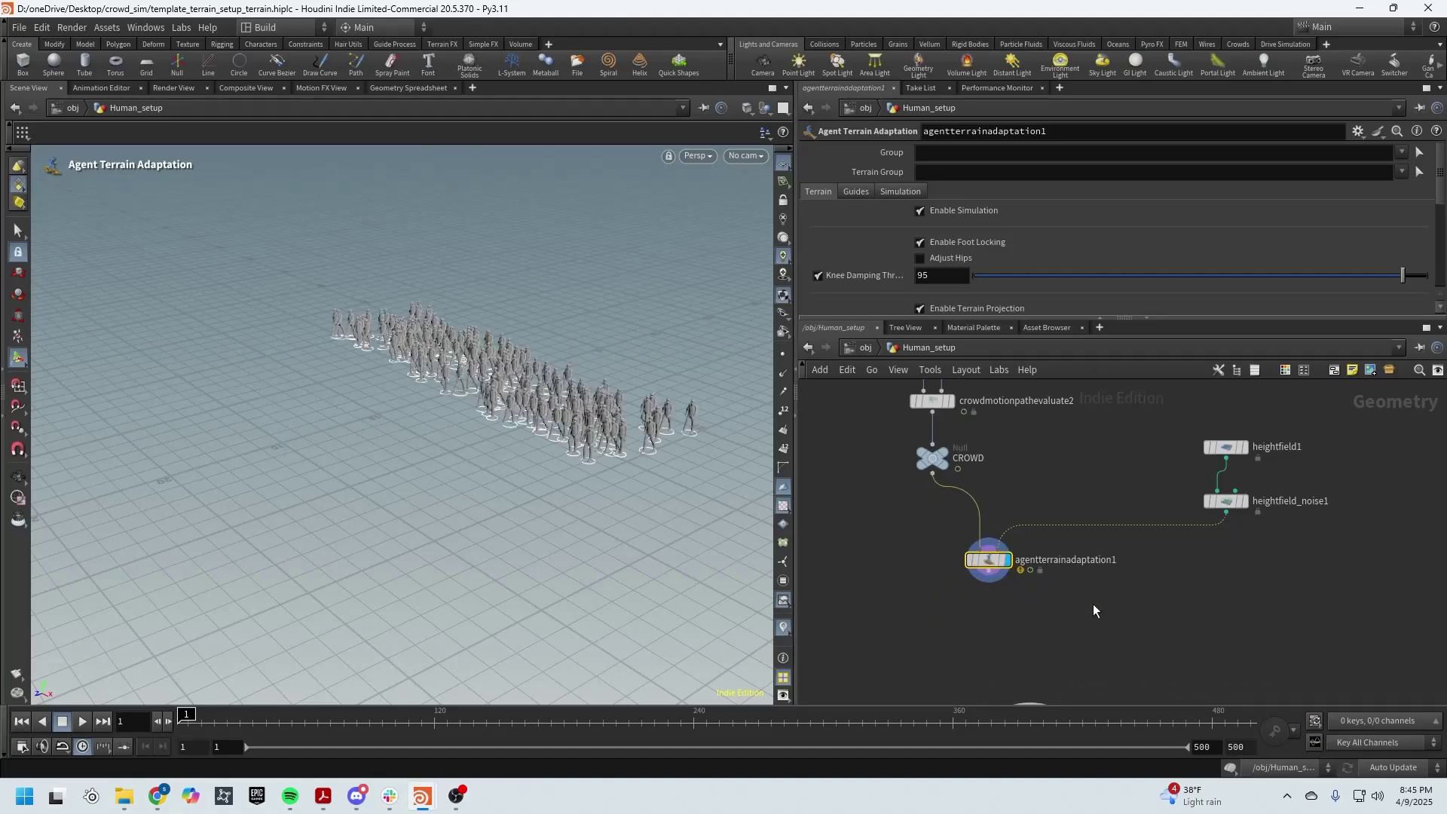
Step: Wire agentterrainadaptation1 and heightfield_noise1 into merge1, and display merge1
drag(991, 683, 1072, 624)
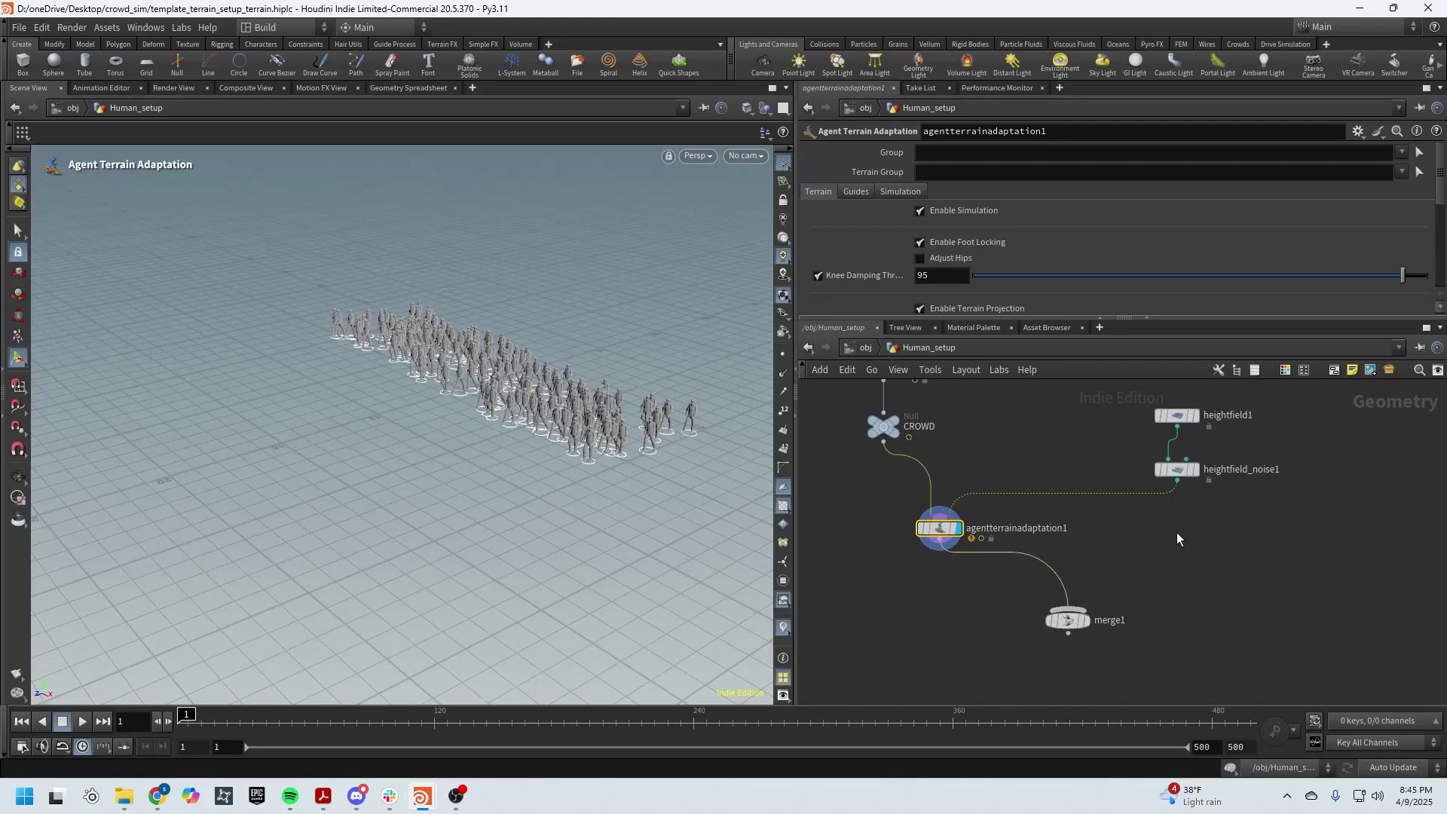
click(1088, 626)
key(Escape)
Step: Play the crowd simulation on the terrain, examine the agents from several angles, and stop playback
drag(430, 446, 555, 465)
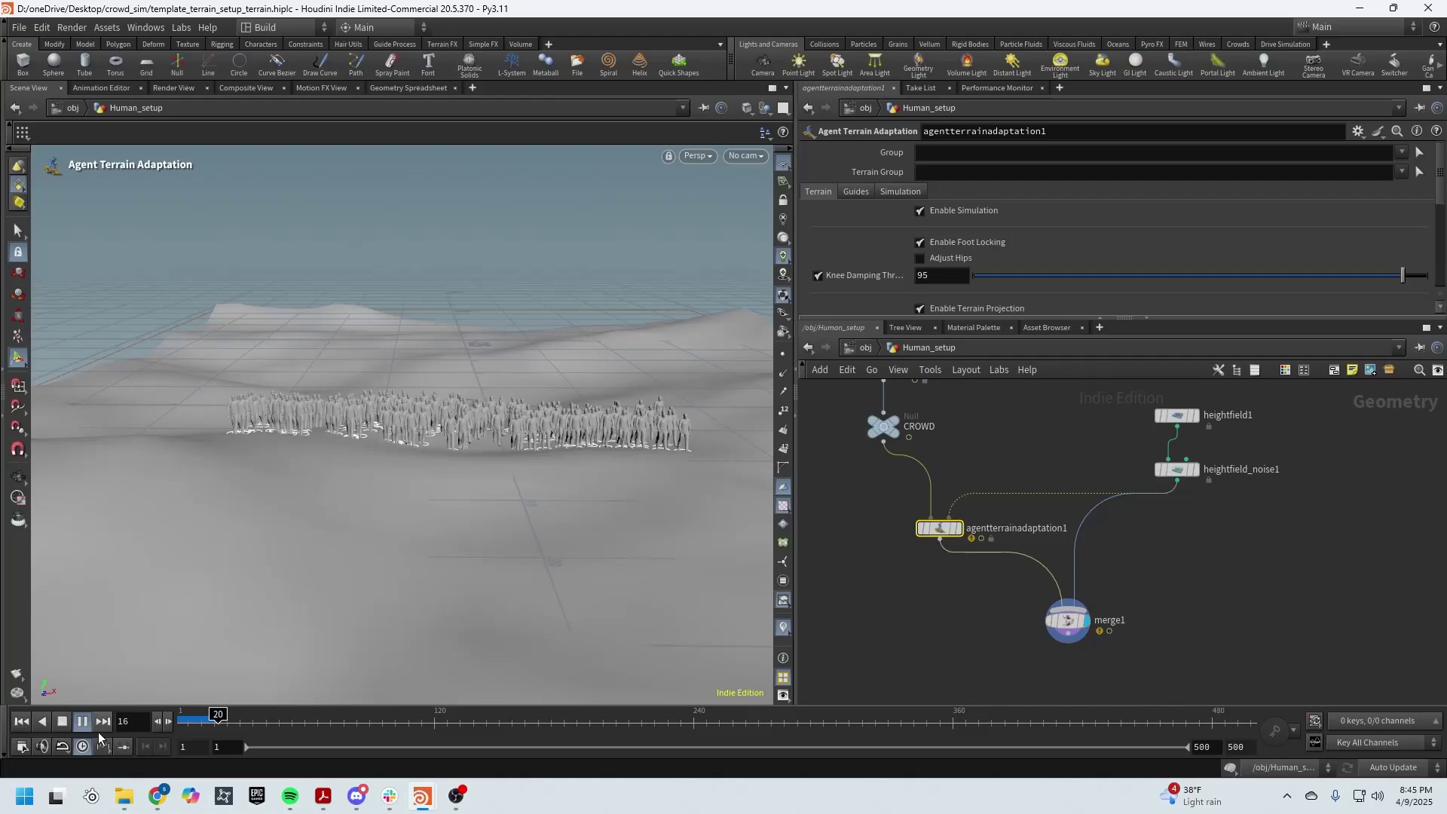
key(Escape)
drag(596, 503, 453, 616)
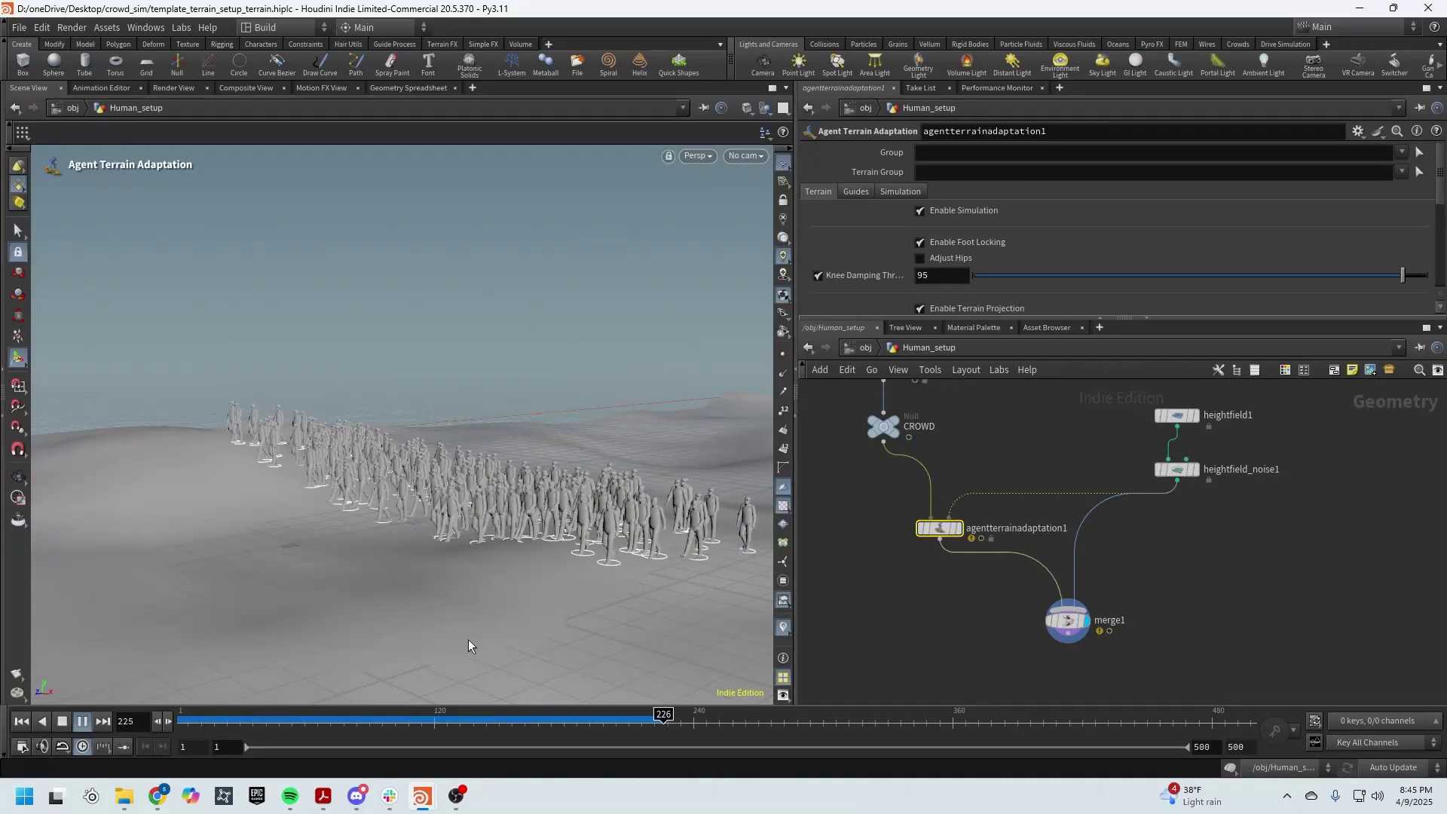
alt+drag(550, 510, 358, 600)
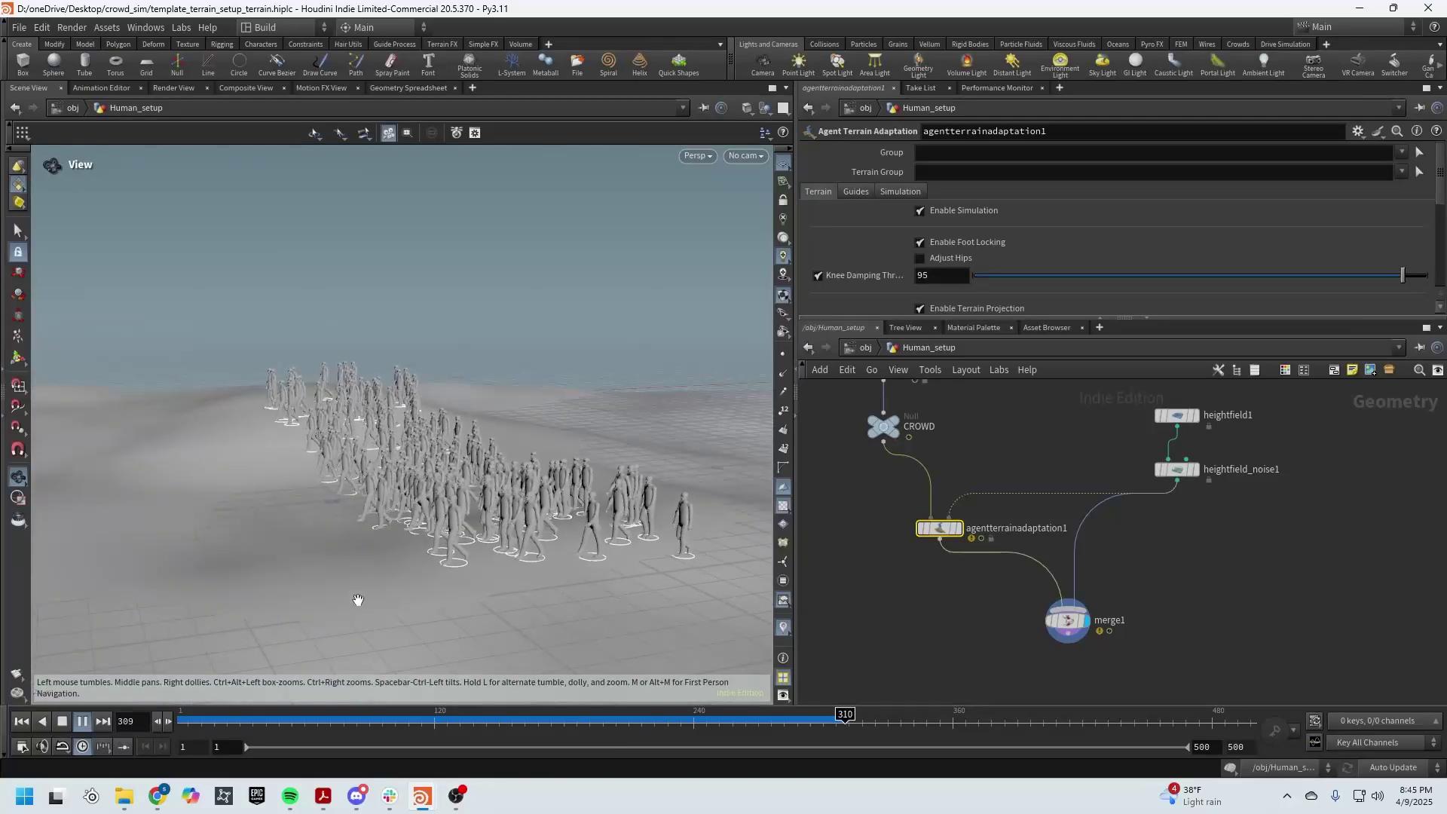
click(65, 721)
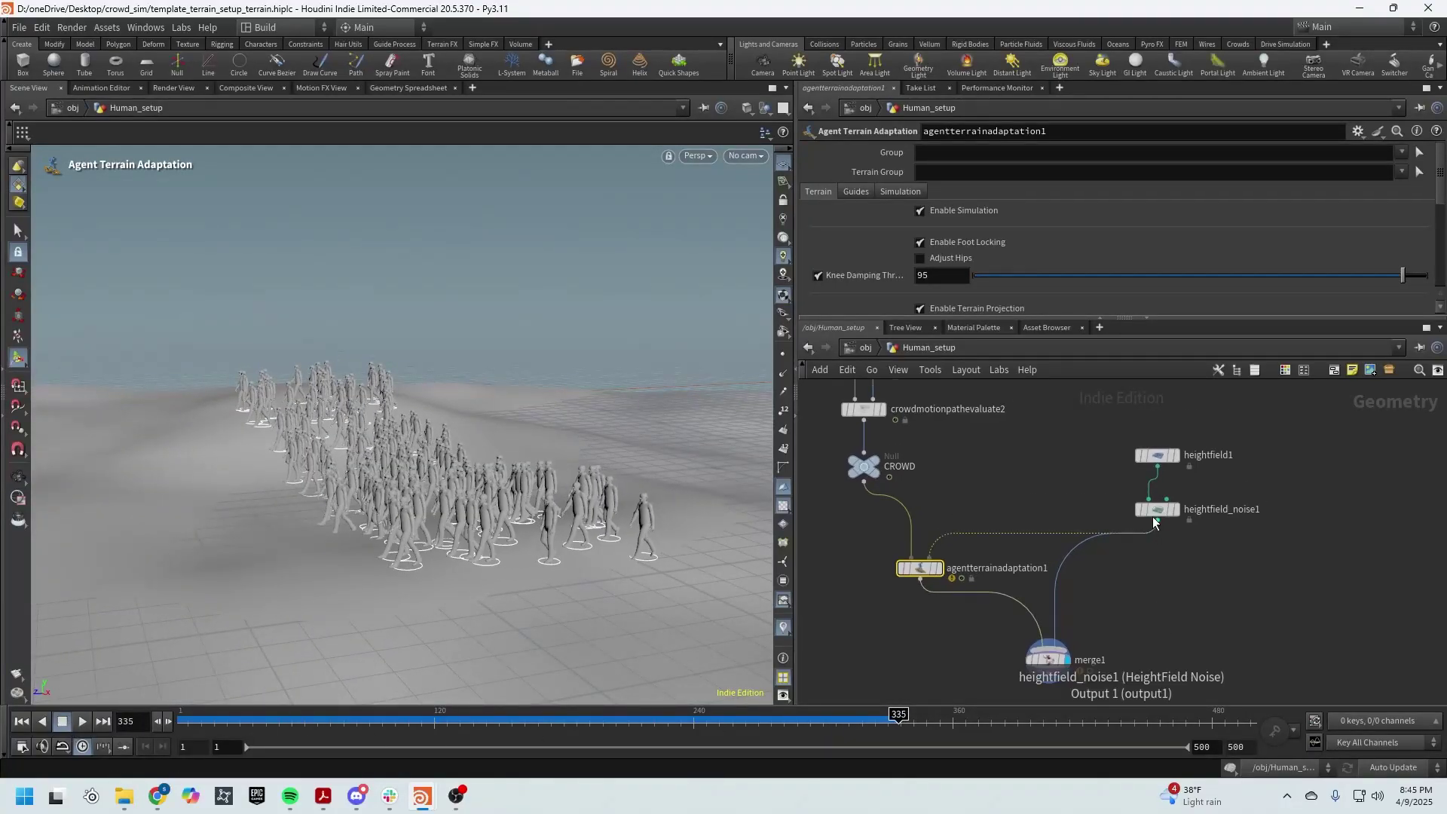
Step: Raise the Amplitude of heightfield_noise1 to 87 and its Element Size to 75
click(1154, 512)
mouse_move(998, 251)
mouse_down()
mouse_move(1087, 245)
mouse_move(996, 257)
mouse_move(1010, 252)
mouse_move(993, 224)
mouse_up()
key(Escape)
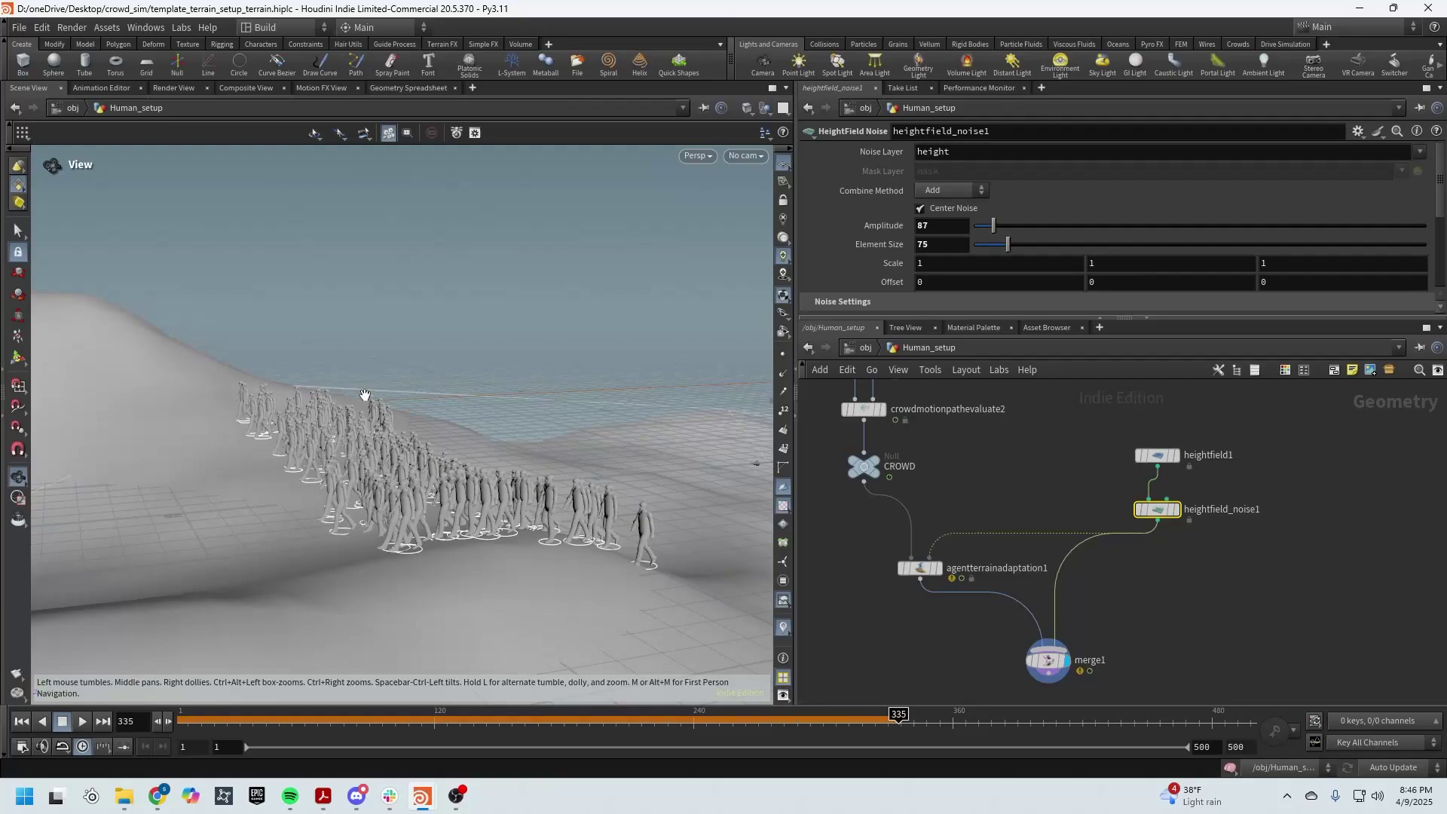
Step: Play the simulation from the first frame and examine from several angles how the agents walk over the hillier terrain
drag(365, 394, 491, 446)
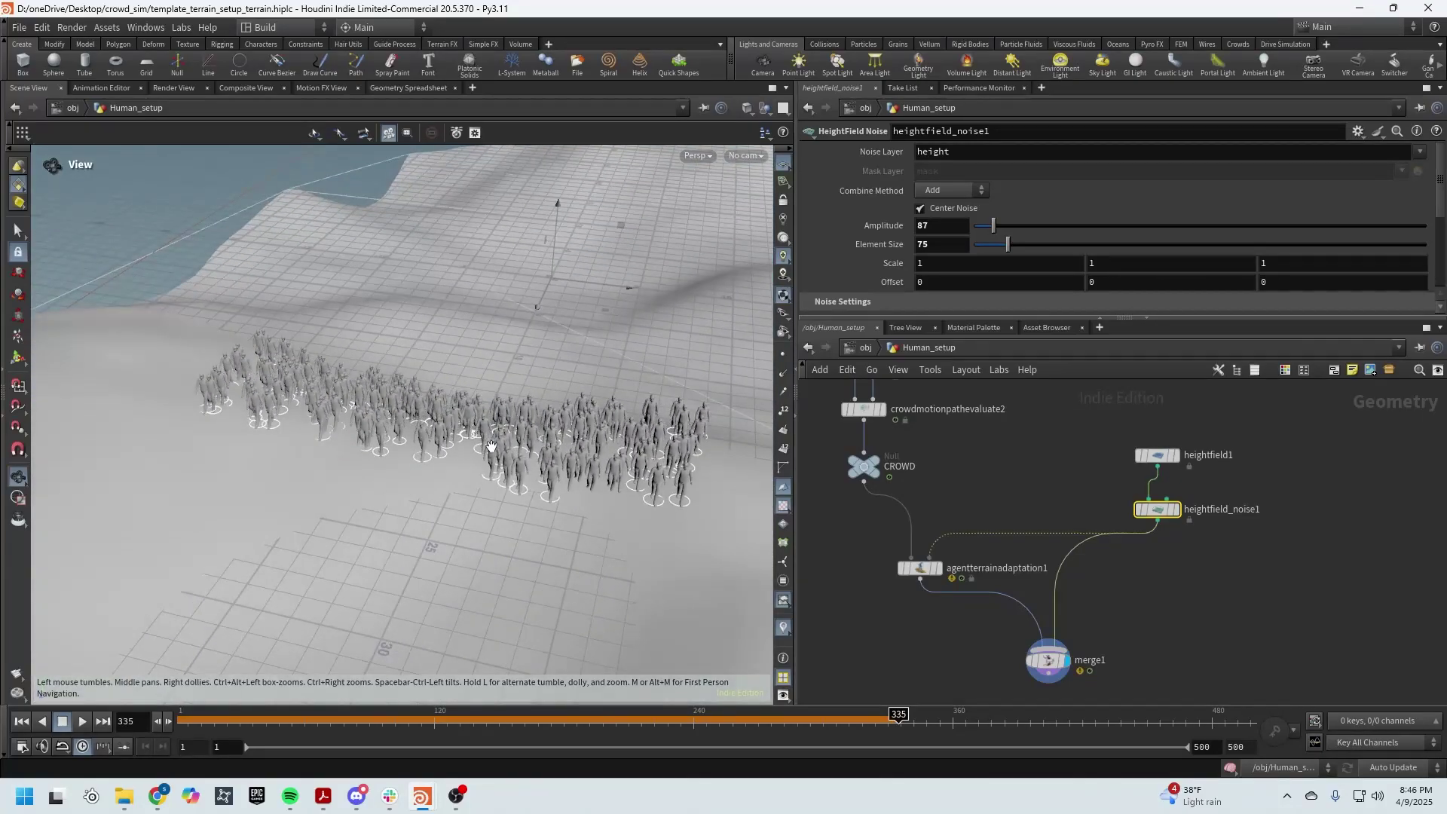
key(Return)
click(21, 726)
click(82, 721)
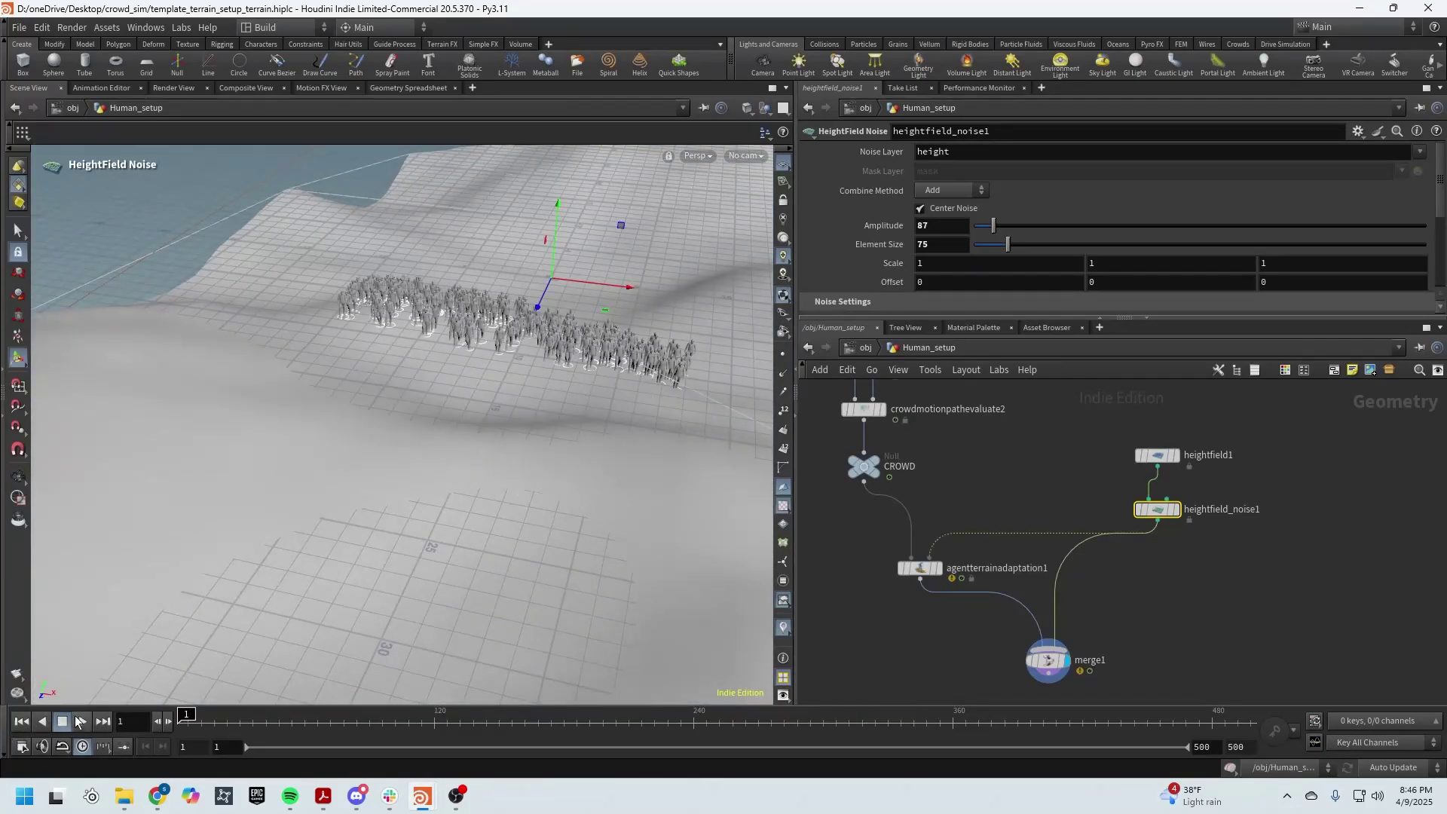
key(Escape)
drag(243, 648, 369, 459)
key(Return)
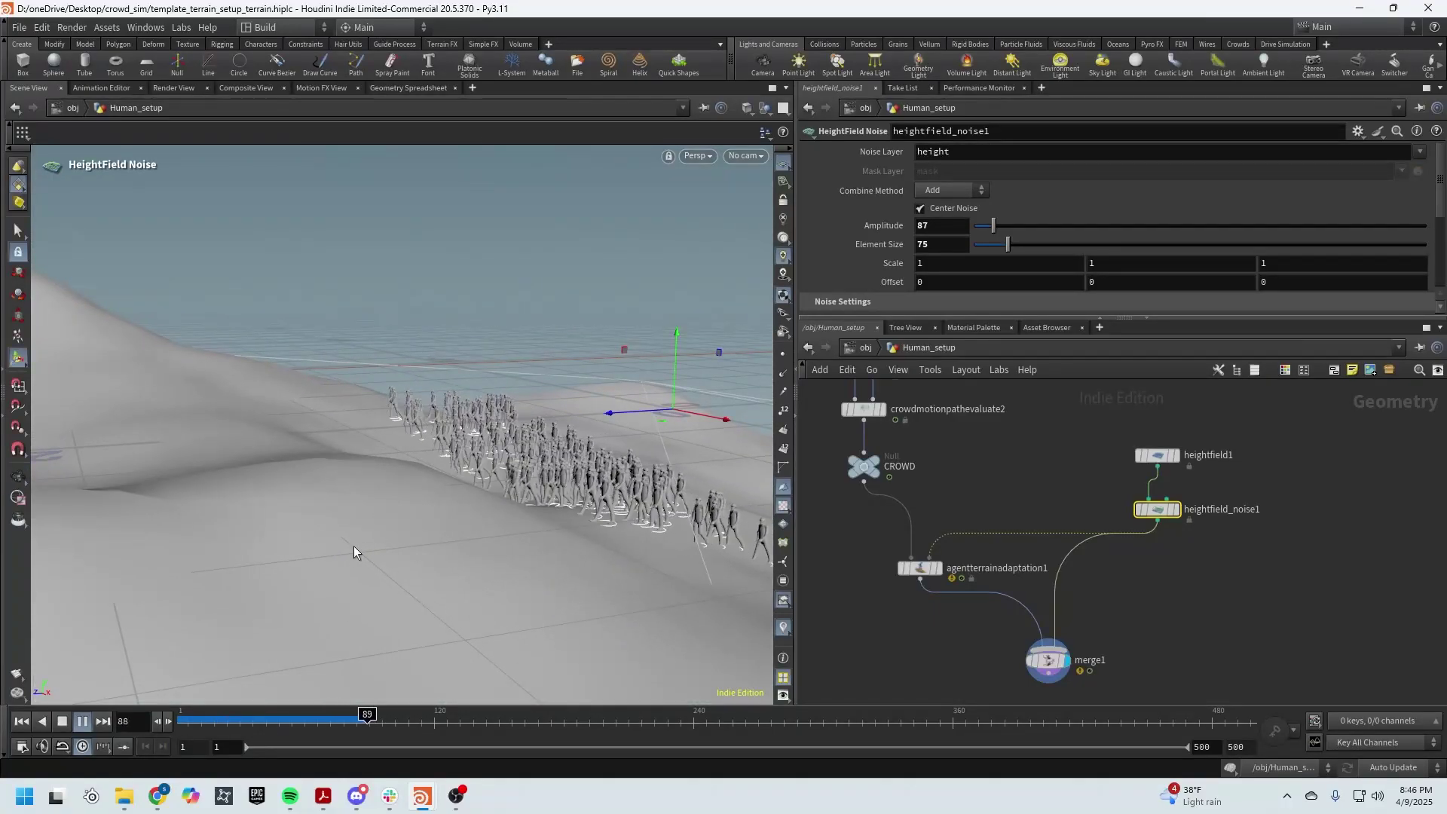
alt+drag(354, 545, 332, 544)
alt+middle_drag(332, 544, 332, 585)
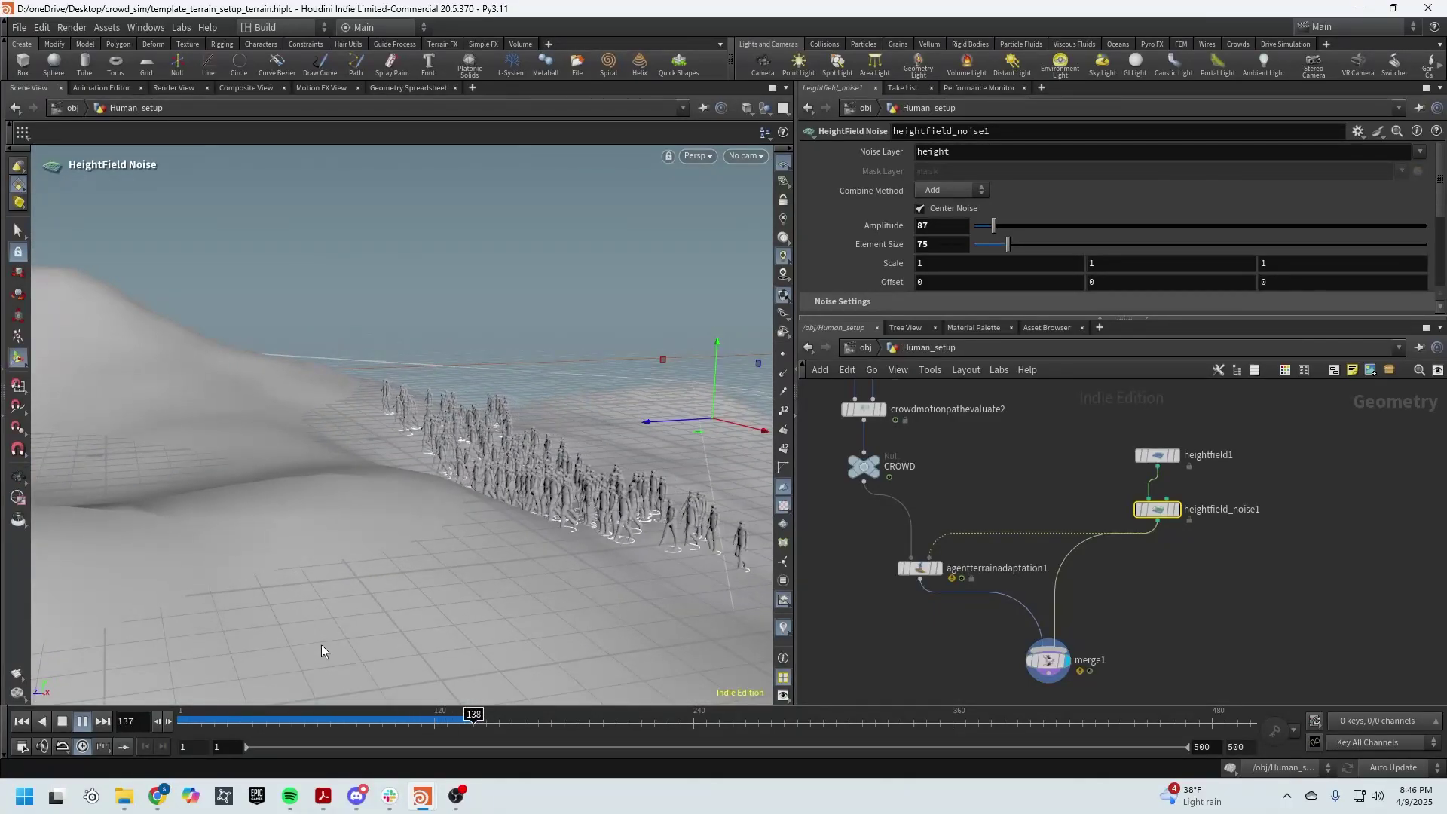
alt+drag(339, 640, 622, 650)
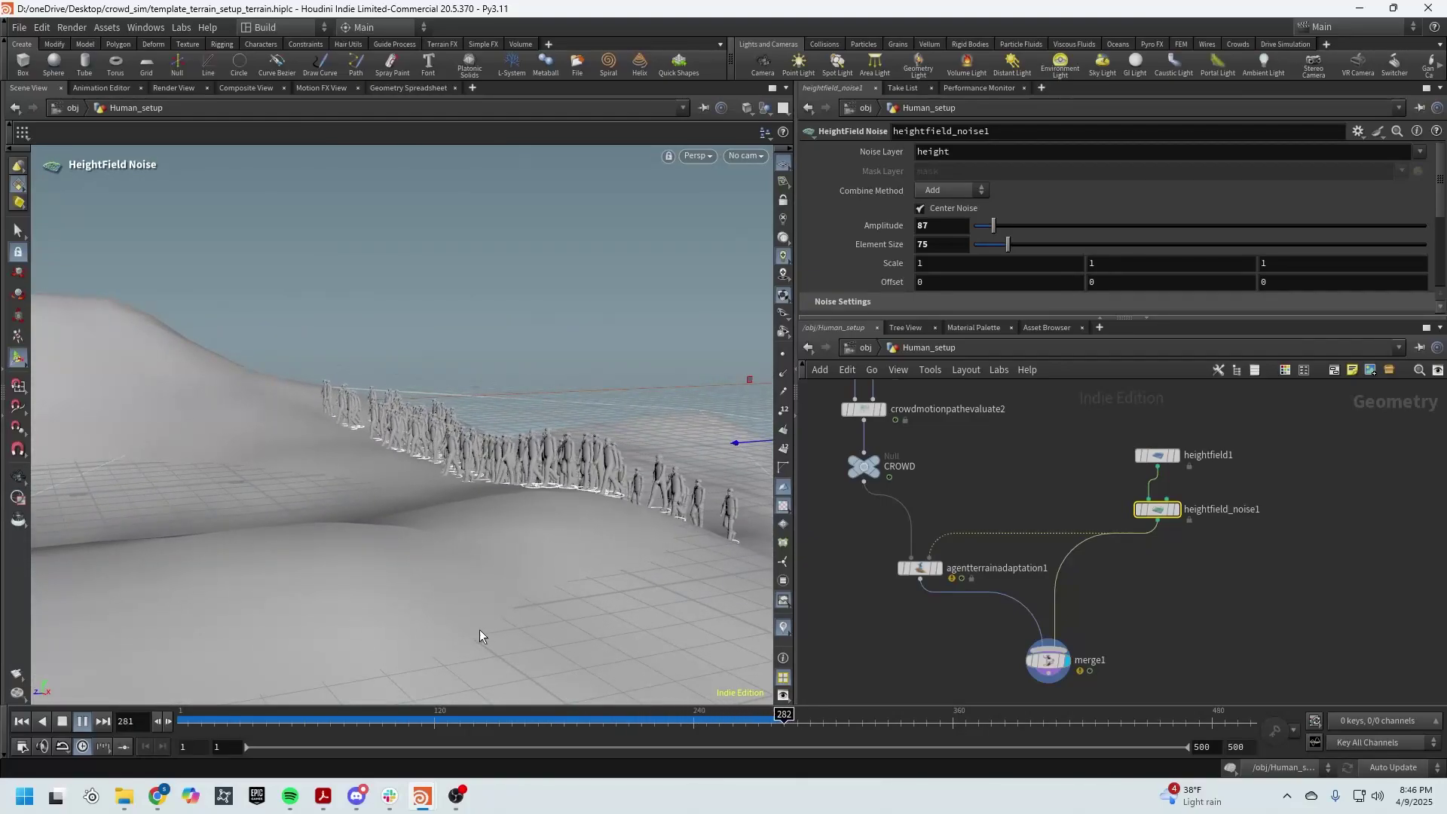
mouse_move(466, 537)
alt+mouse_down()
mouse_move(491, 516)
mouse_move(491, 543)
mouse_move(604, 540)
mouse_move(576, 557)
mouse_move(527, 523)
mouse_move(453, 559)
alt+mouse_up()
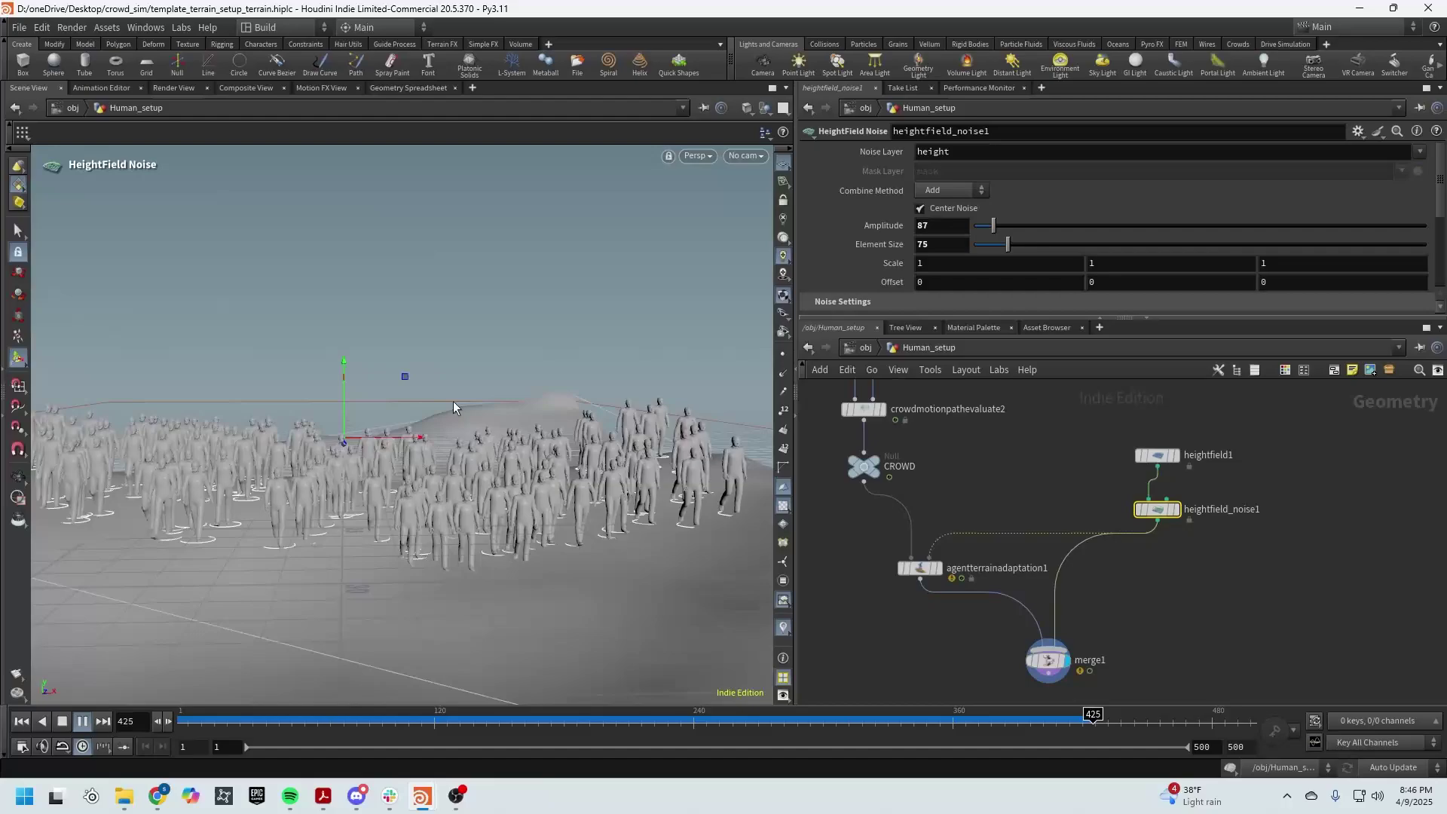
alt+drag(454, 407, 326, 435)
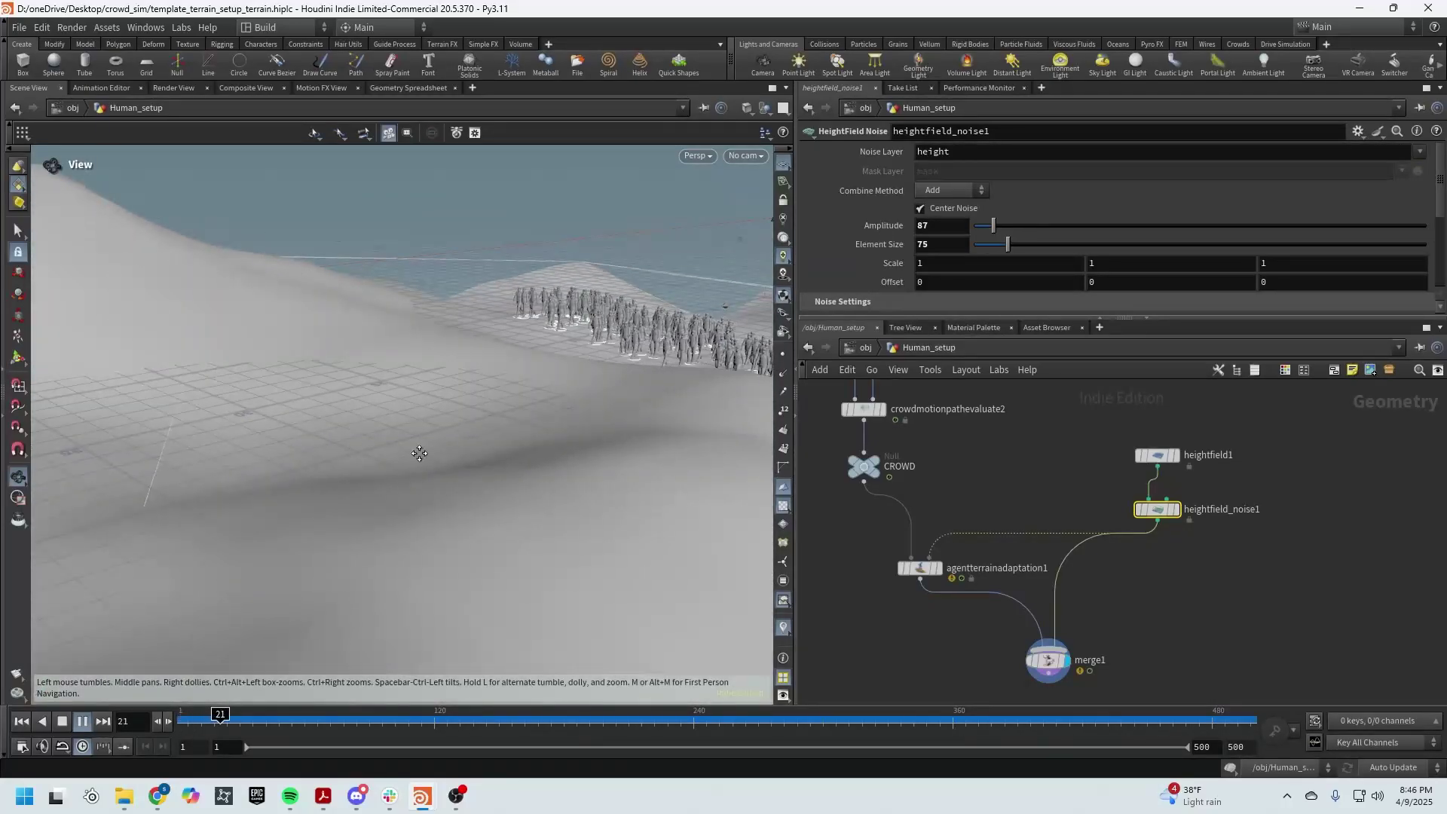
alt+middle_drag(420, 453, 258, 526)
alt+right_drag(259, 527, 553, 472)
alt+middle_drag(553, 472, 314, 536)
alt+right_drag(314, 536, 246, 507)
alt+drag(246, 508, 221, 429)
drag(131, 493, 404, 475)
right_drag(399, 521, 397, 579)
drag(397, 579, 394, 465)
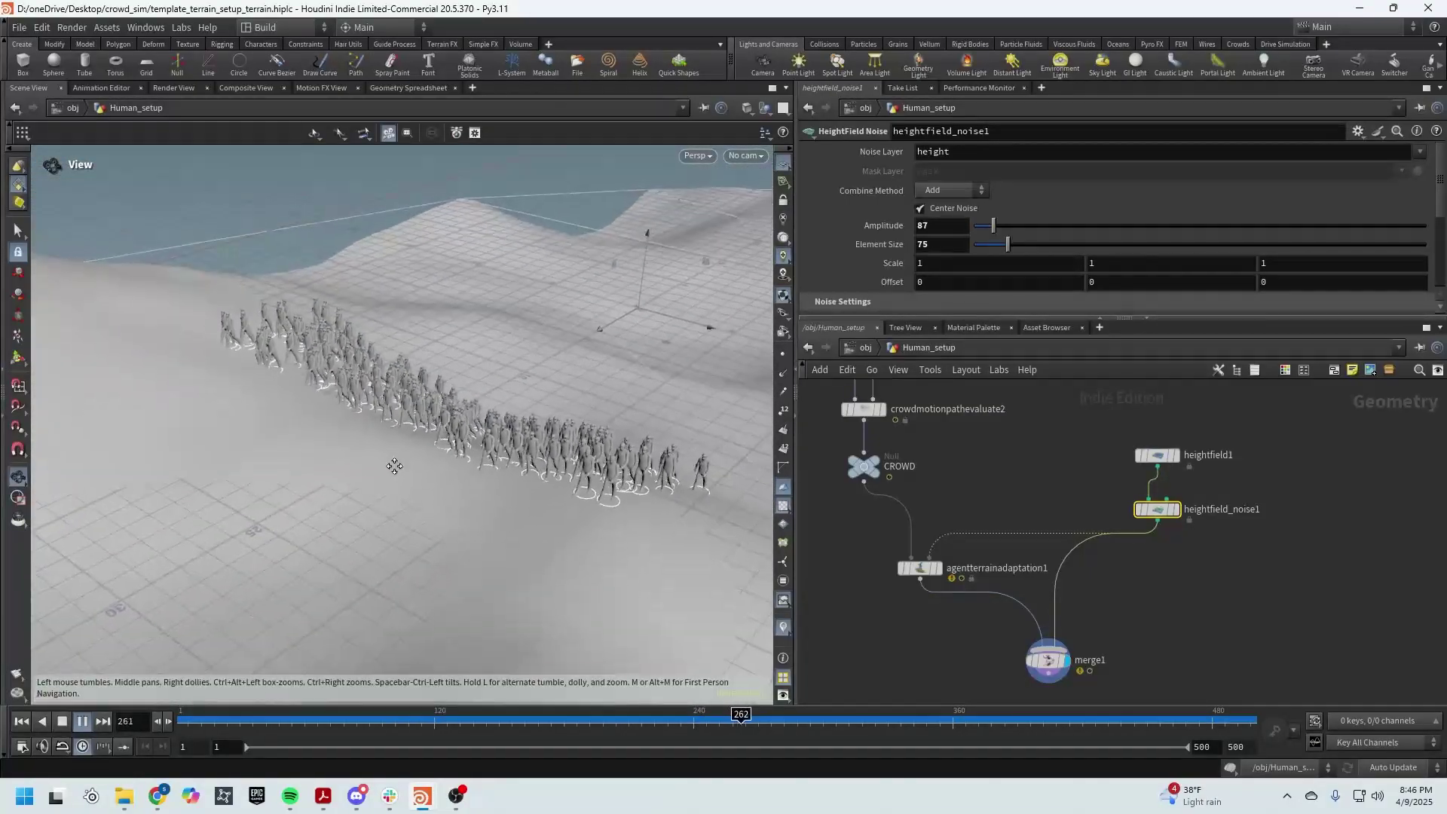
right_drag(394, 465, 297, 497)
drag(297, 498, 342, 504)
mouse_move(375, 551)
mouse_down()
mouse_move(439, 539)
mouse_move(452, 500)
mouse_move(407, 494)
mouse_move(386, 564)
mouse_up()
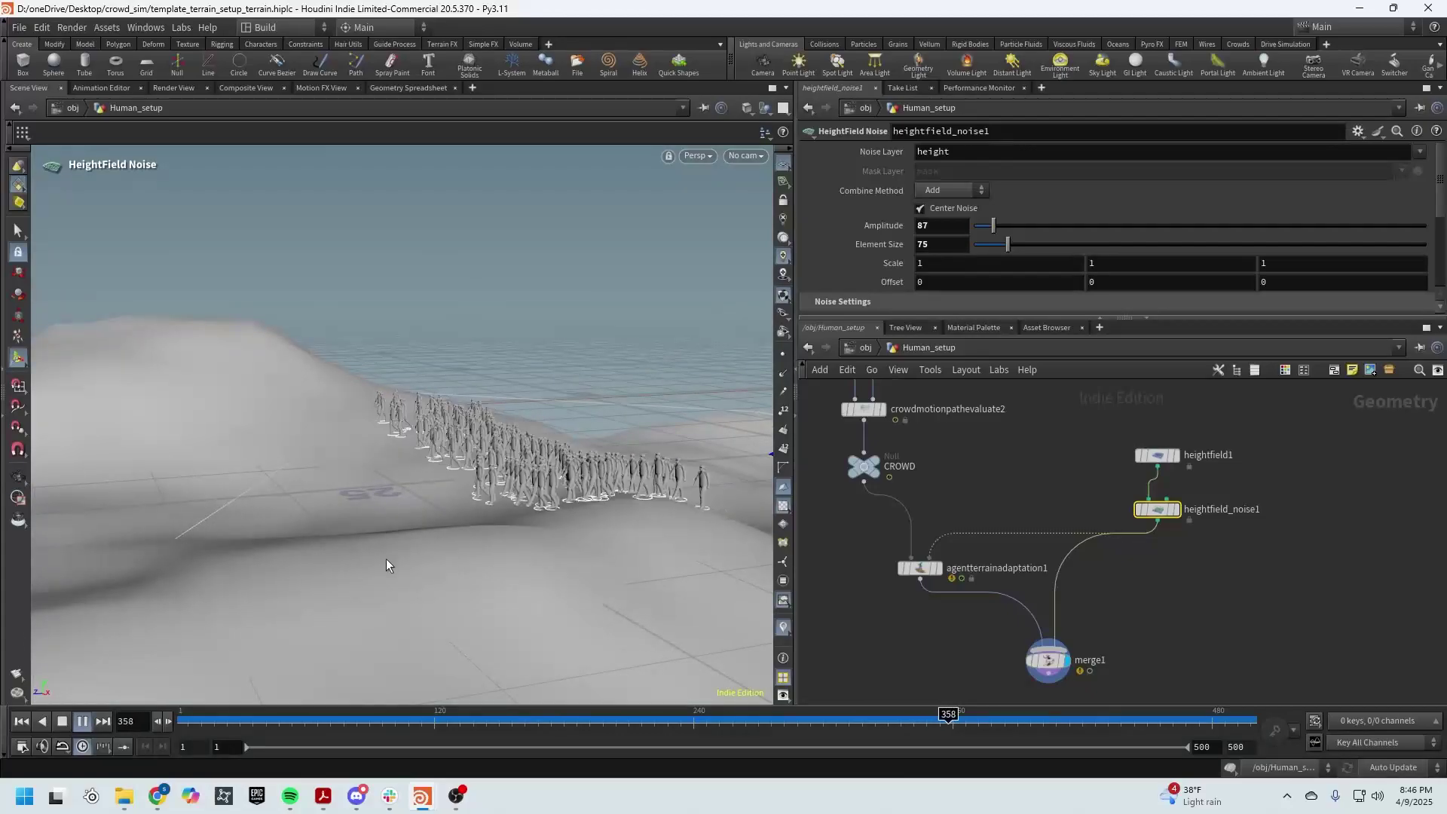
drag(165, 451, 276, 596)
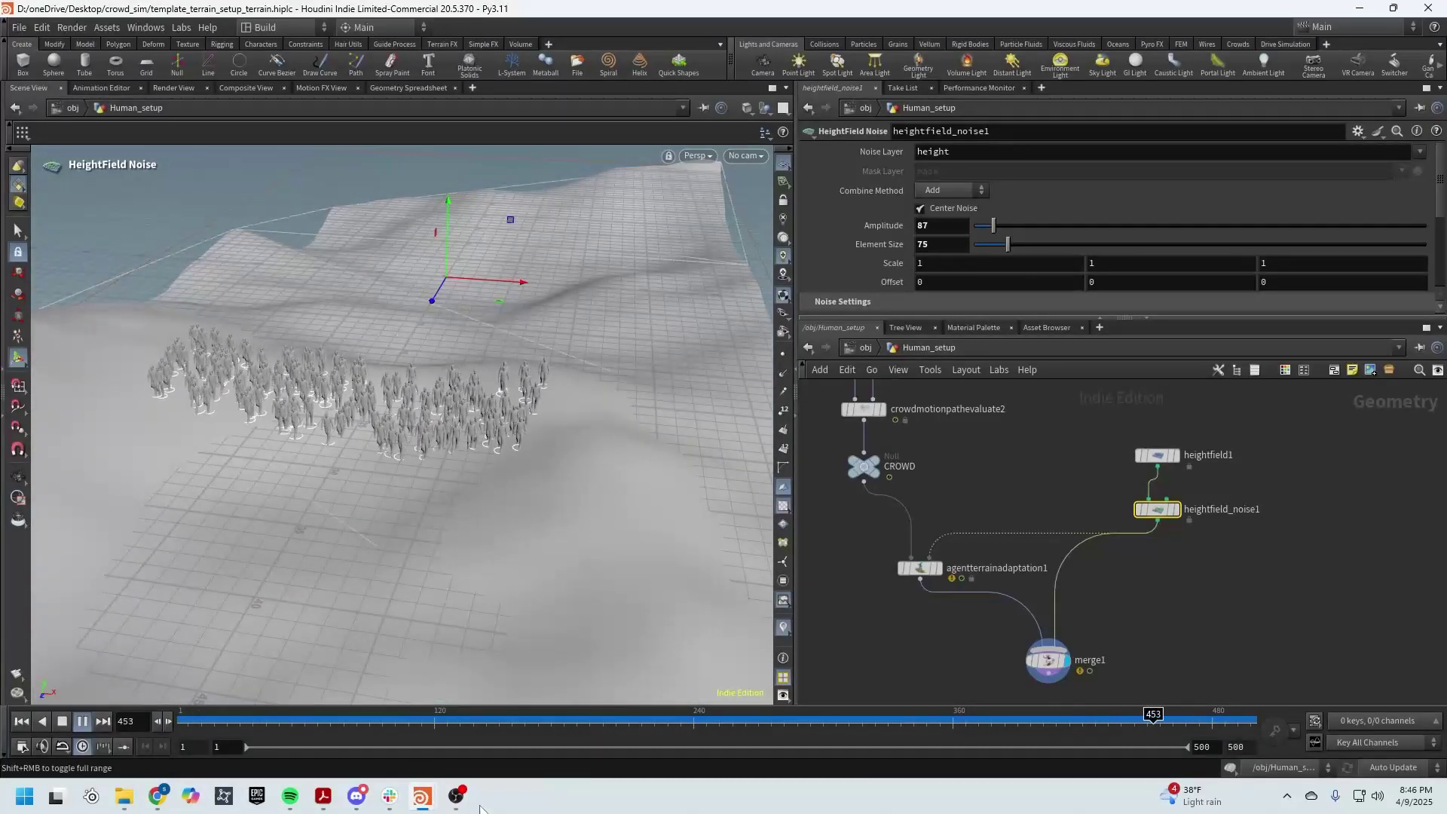